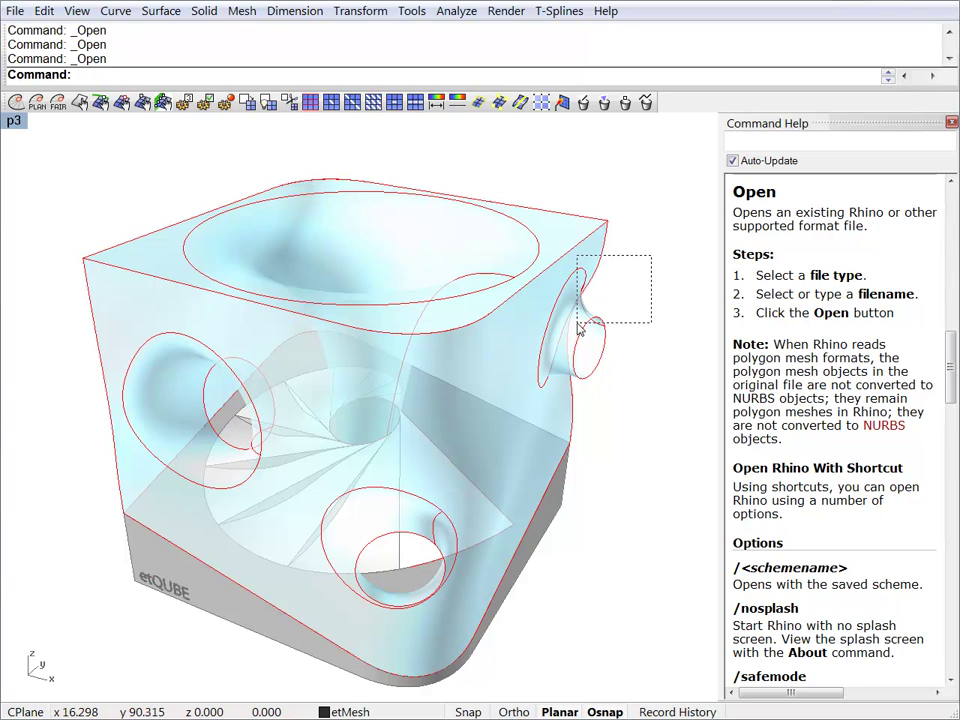
Hide the cube's body and top surface, leaving the funnel surface and etQUBE base
drag(577, 323, 577, 323)
key(ctrl+h)
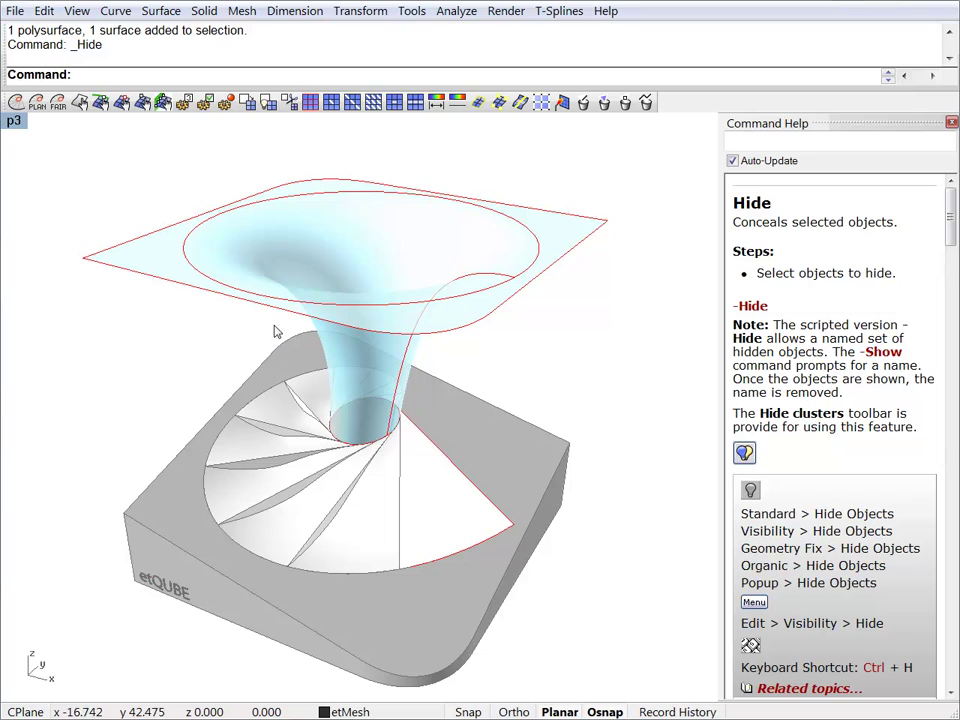
right_drag(274, 348, 311, 343)
Draw the first two 3DFaces from the plane corners and edge midpoint down to the funnel bottom
key(Return)
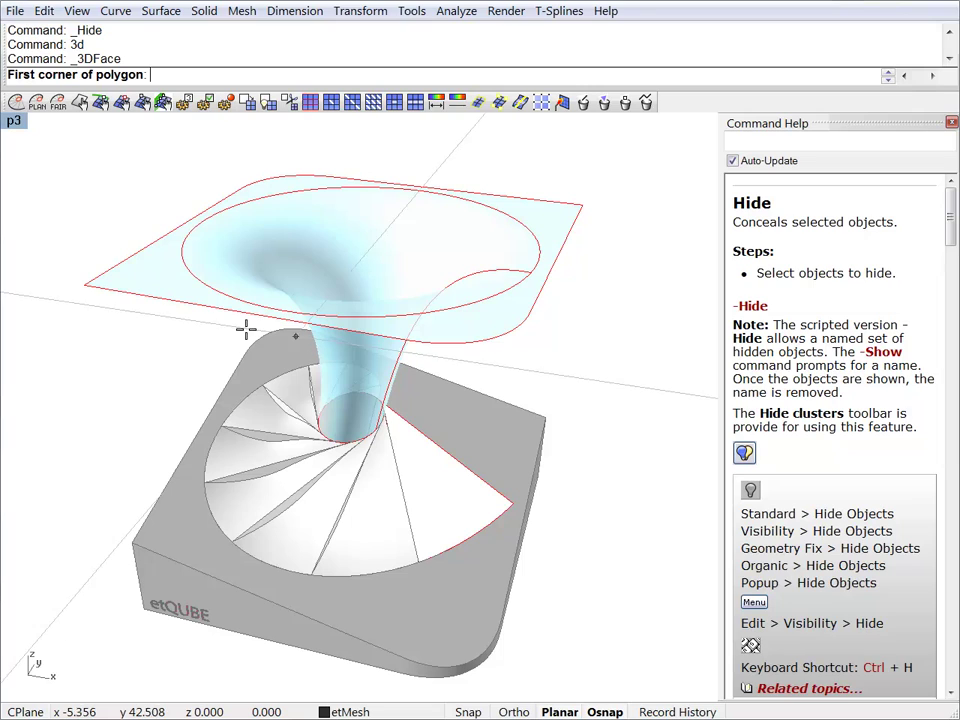
click(91, 286)
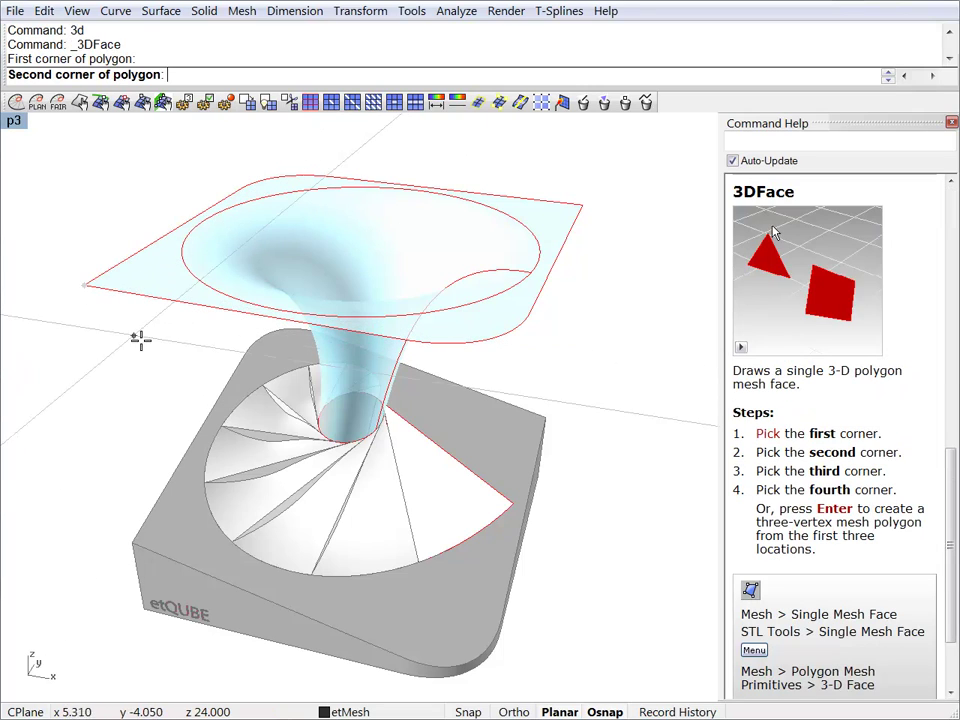
click(484, 338)
click(322, 428)
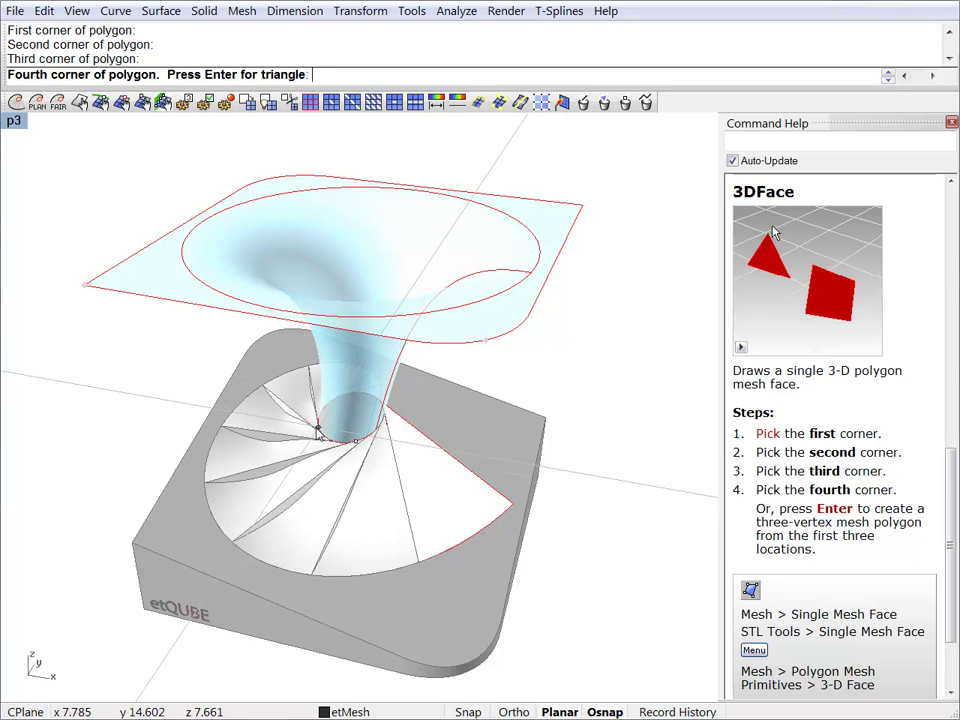
key(Return)
text(3d)
key(Return)
click(352, 438)
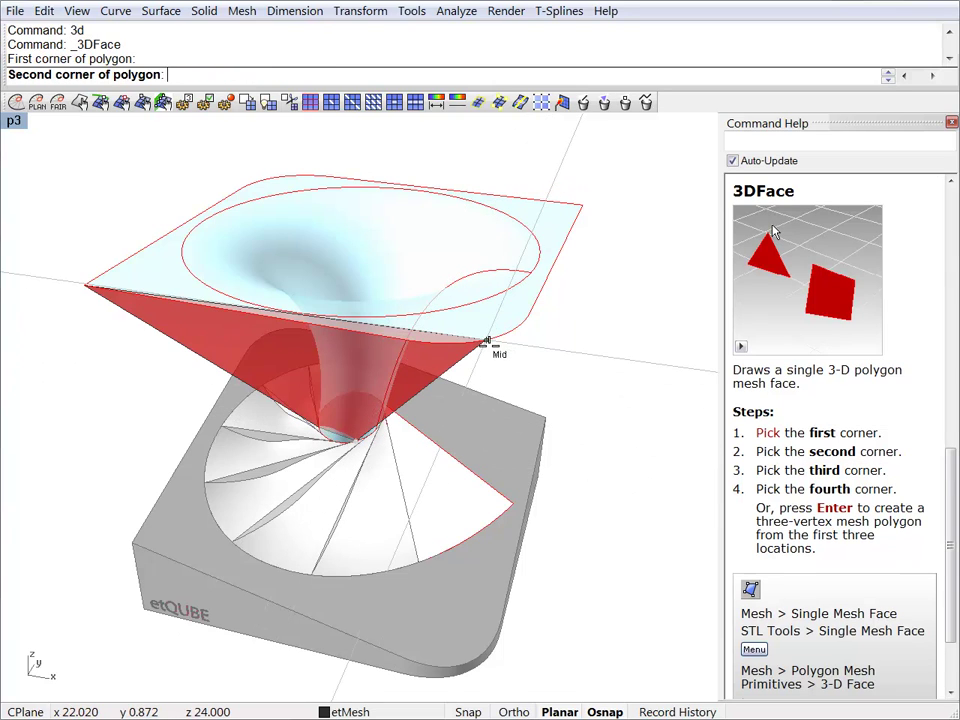
click(486, 341)
click(582, 206)
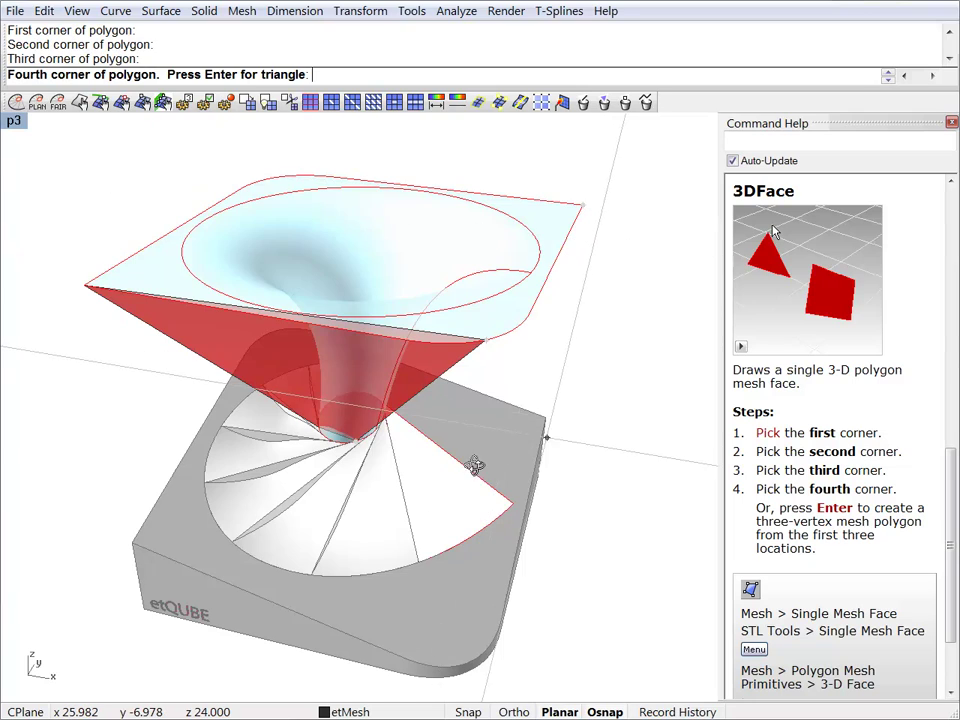
right_drag(475, 465, 452, 444)
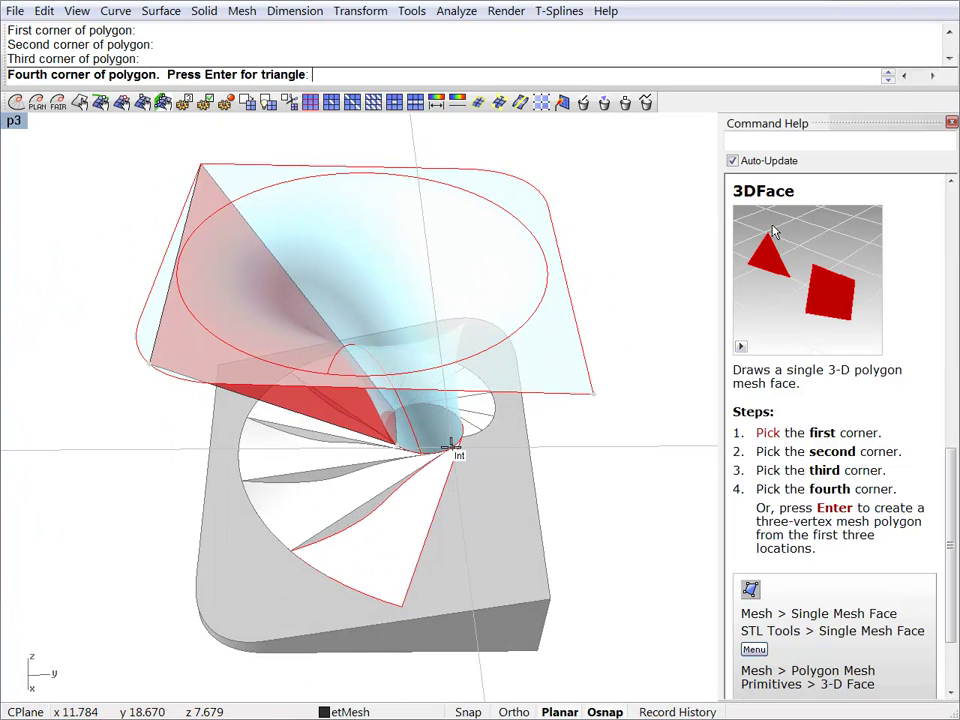
click(452, 444)
Draw the remaining two 3DFaces linking the top edge and square corner to the funnel bottom
text(3d)
key(Return)
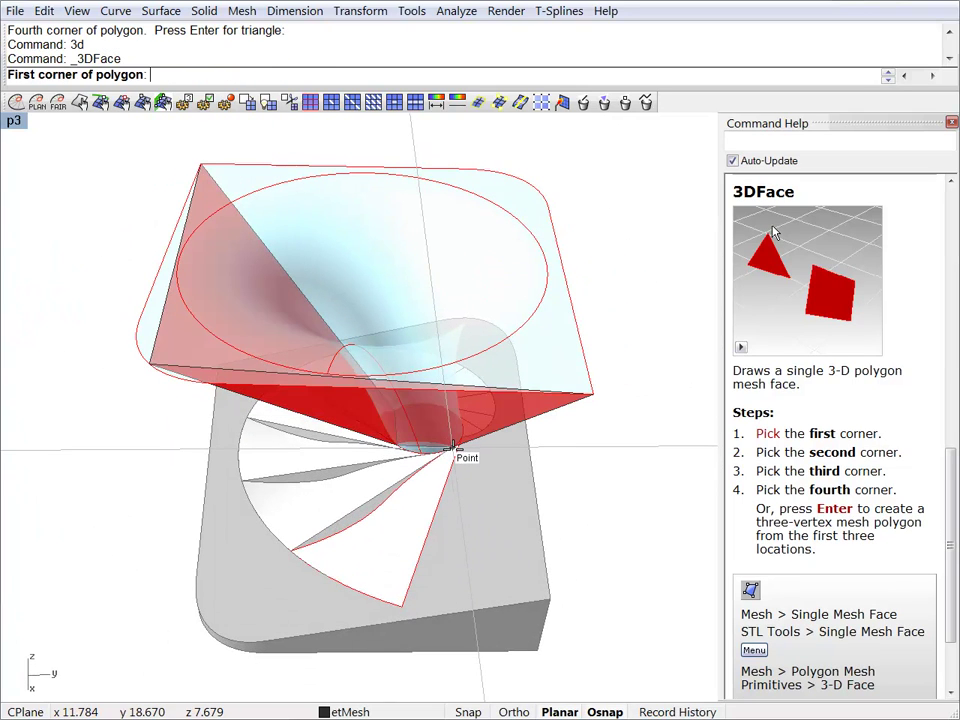
click(456, 450)
click(604, 430)
right_drag(546, 482, 370, 455)
click(517, 365)
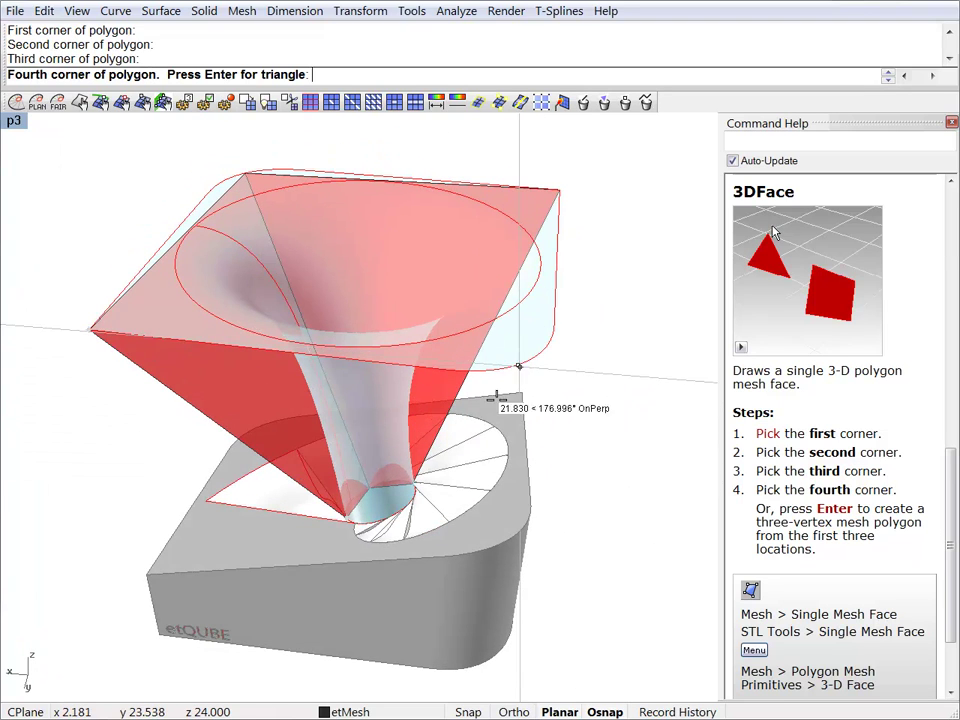
click(388, 517)
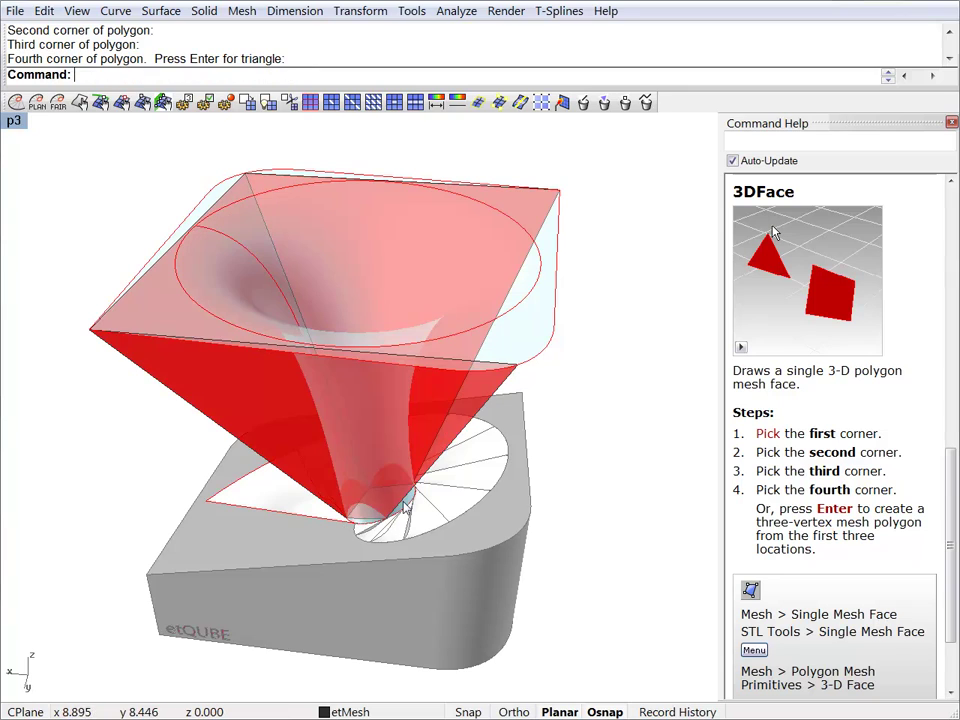
text(3d)
key(Return)
click(388, 518)
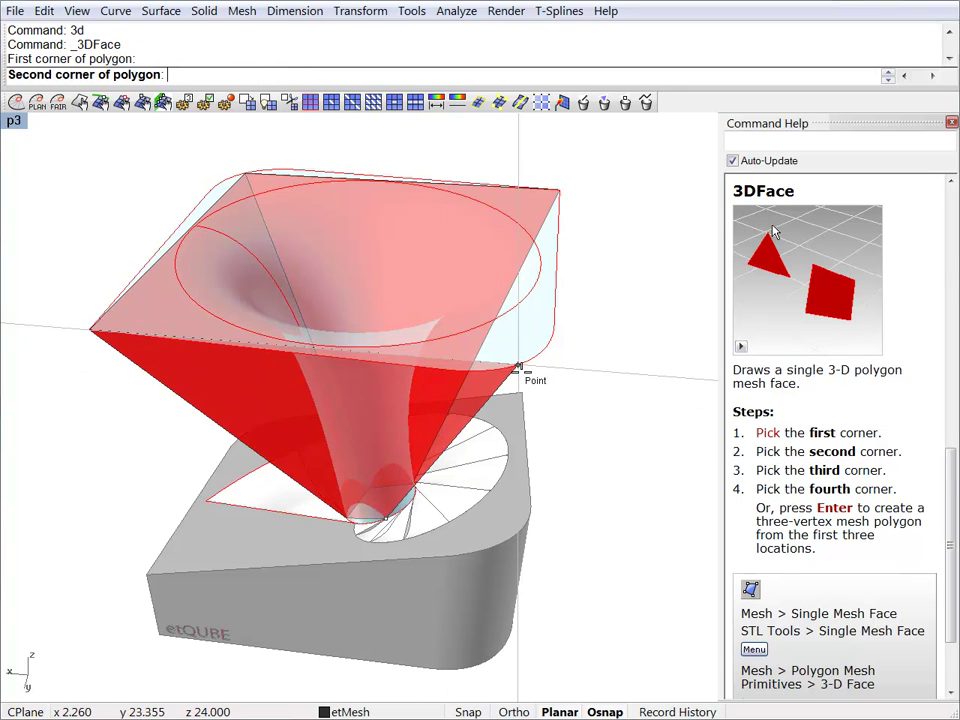
click(519, 368)
click(561, 189)
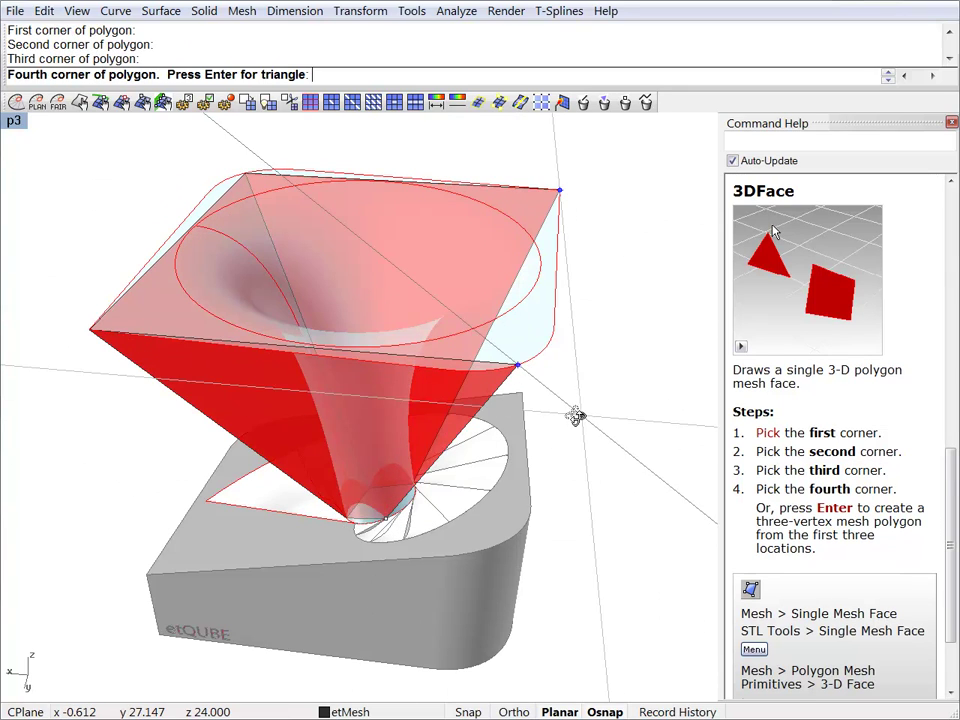
right_drag(574, 414, 380, 470)
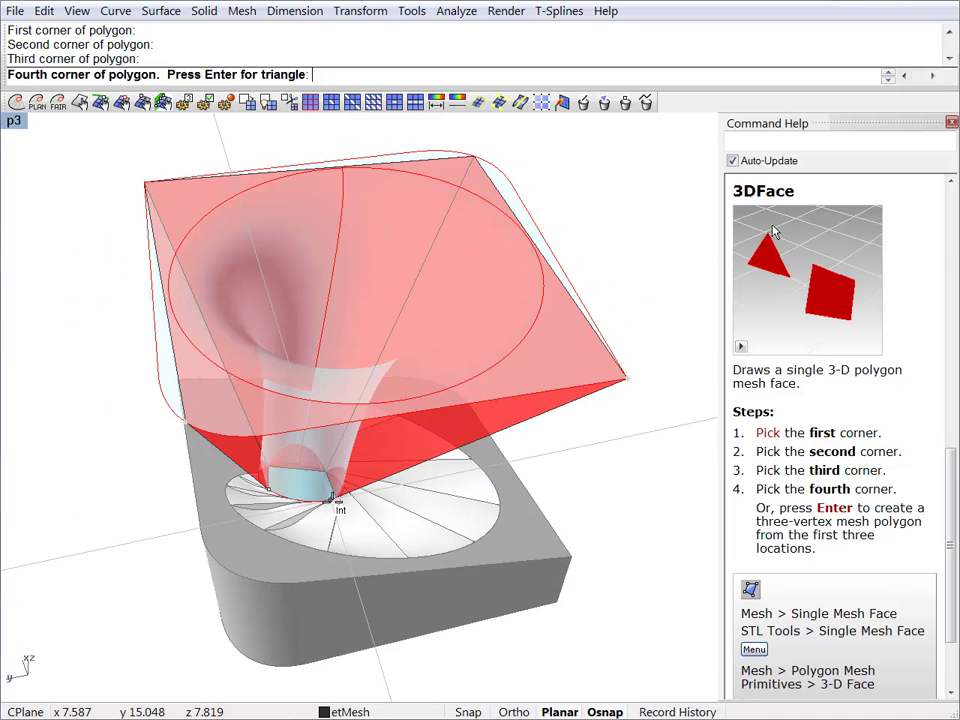
click(293, 495)
Select all four new mesh faces around the cone
right_drag(487, 497, 497, 407)
right_drag(236, 349, 609, 325)
click(436, 318)
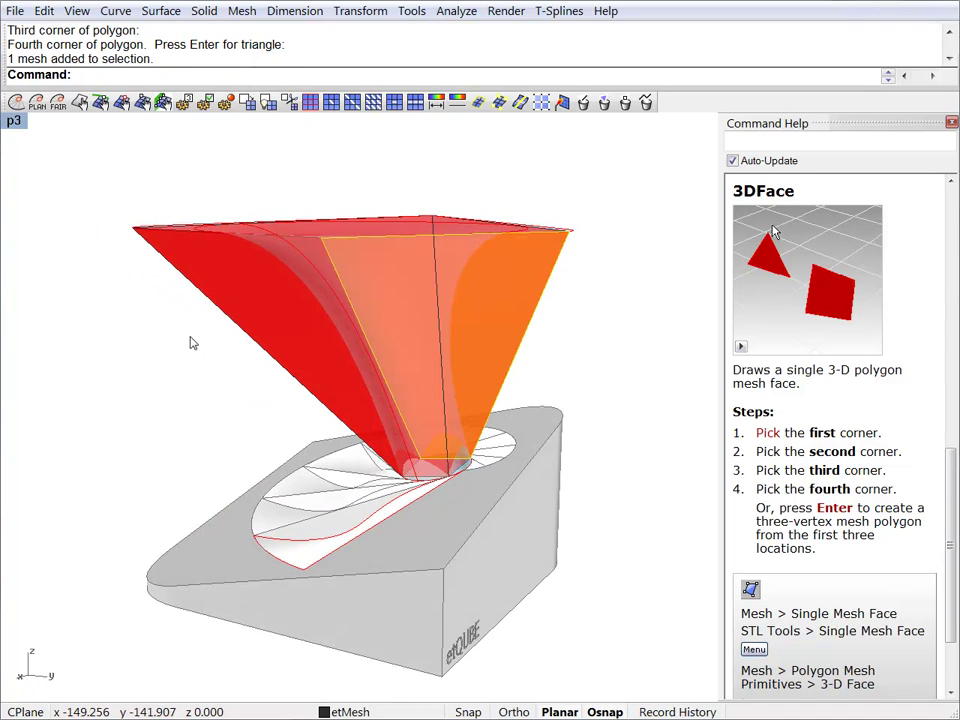
right_drag(189, 339, 566, 347)
drag(566, 347, 530, 317)
drag(477, 300, 478, 300)
right_drag(557, 360, 614, 407)
click(524, 336)
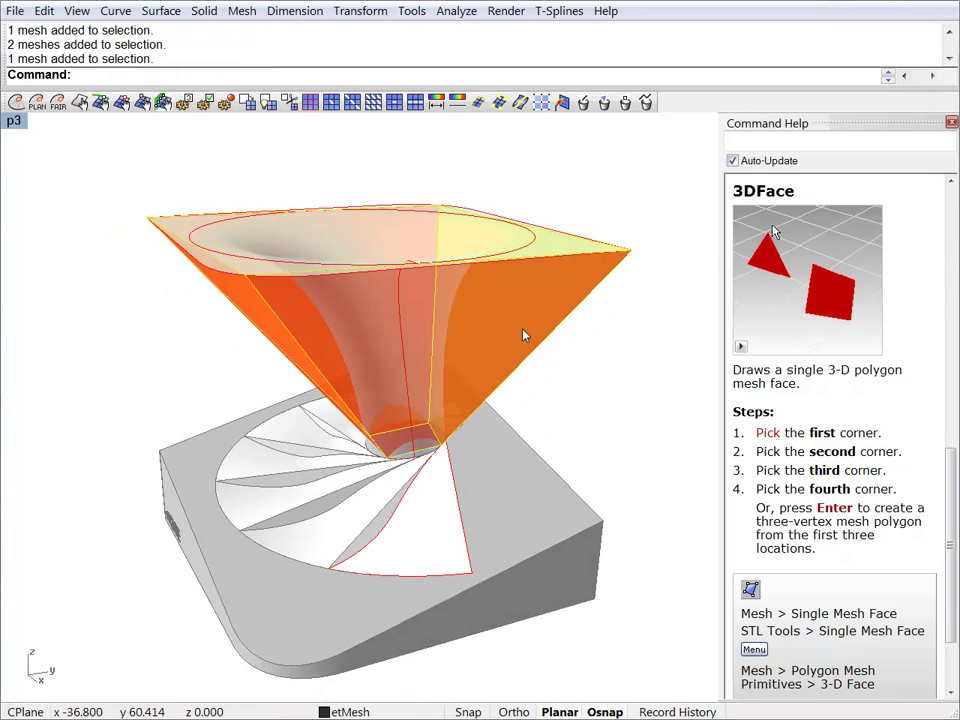
Join the four faces into one mesh and weld its vertices with tolerance 1
key(ctrl+j)
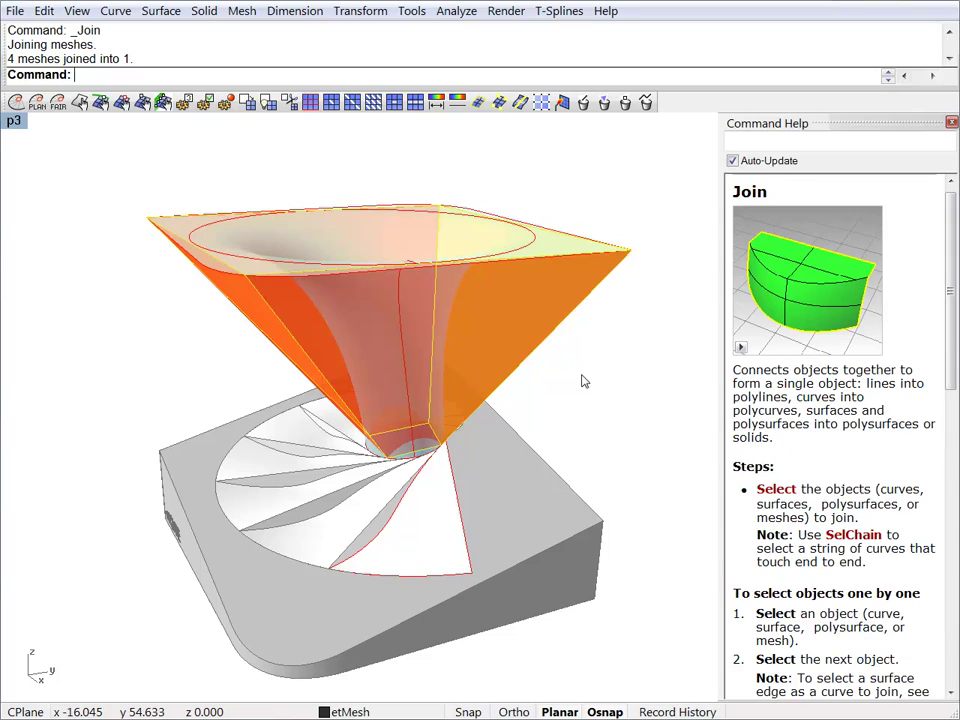
click(587, 377)
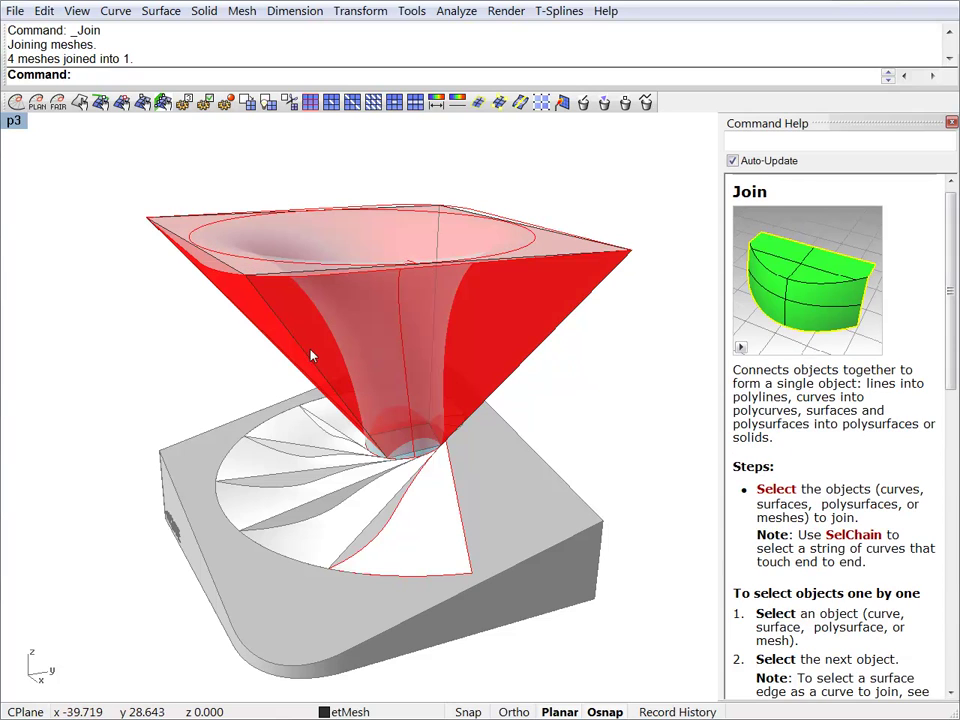
right_drag(300, 375, 362, 376)
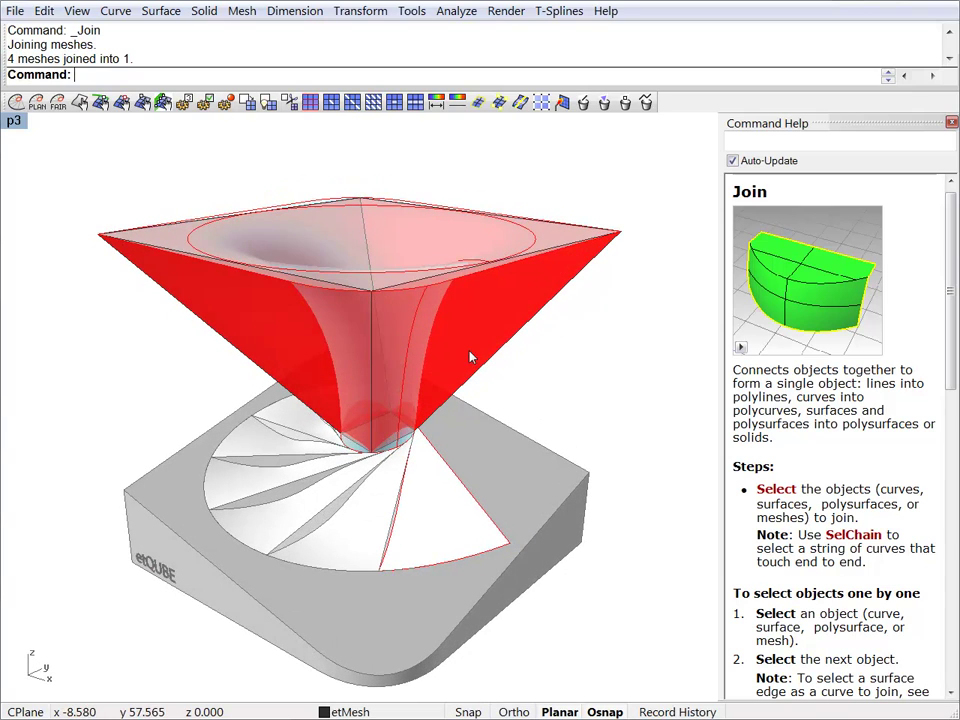
click(502, 343)
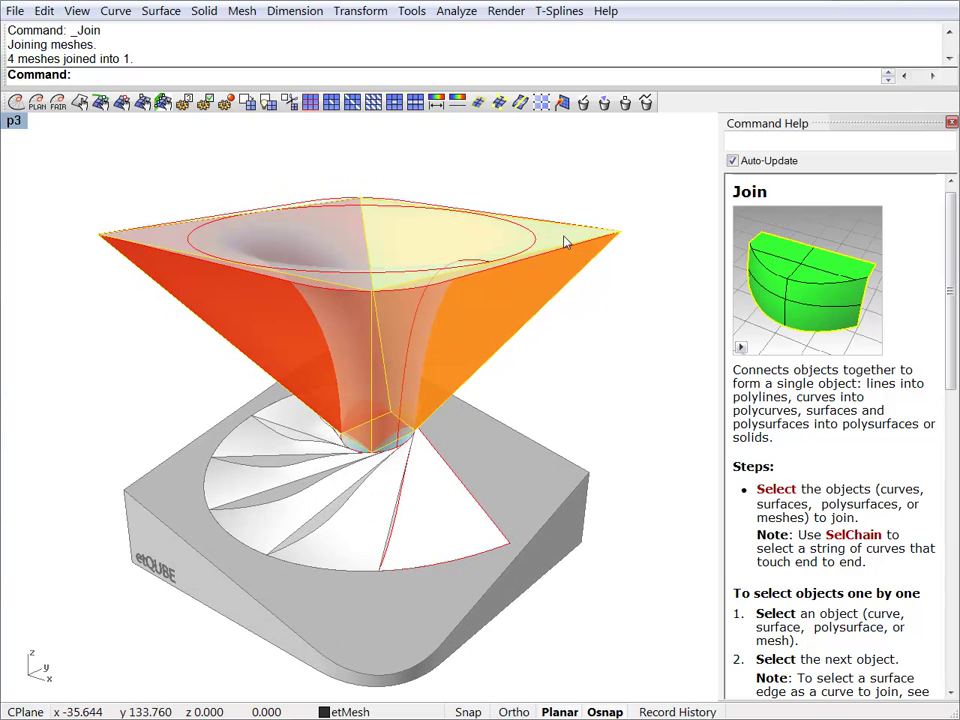
click(562, 102)
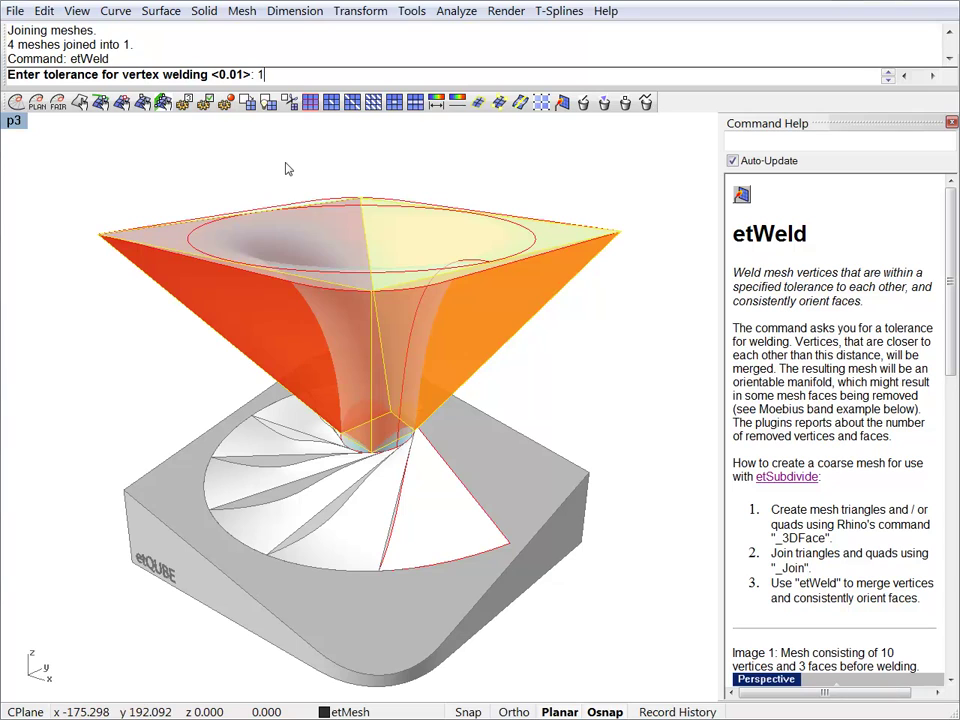
key(Return)
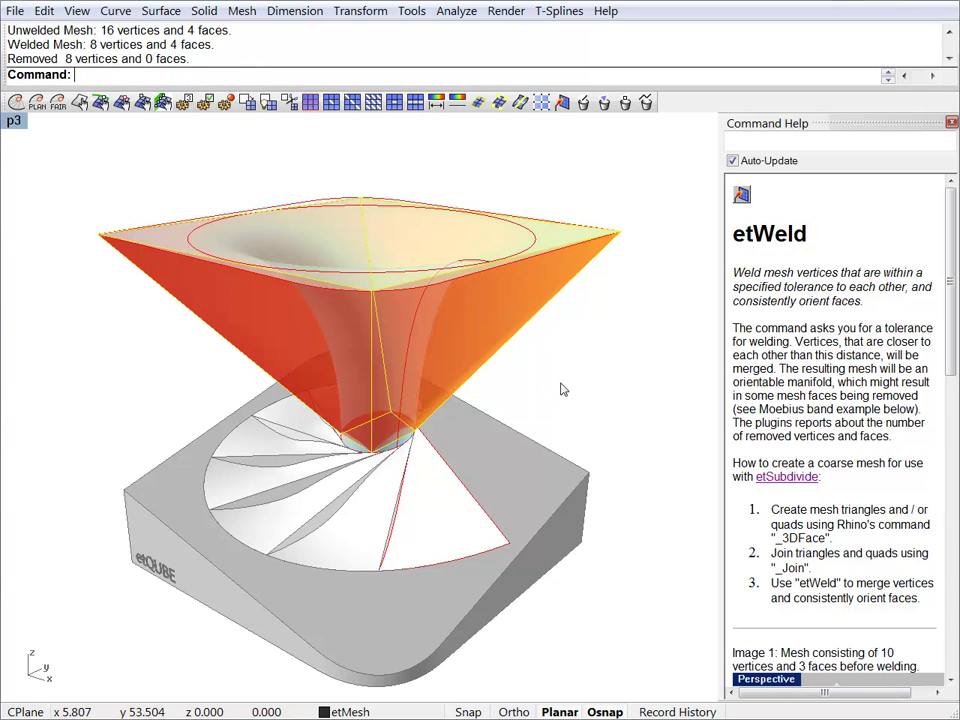
Flag the left and top-right vertices of the welded mesh as corners
click(565, 384)
right_drag(491, 336, 530, 395)
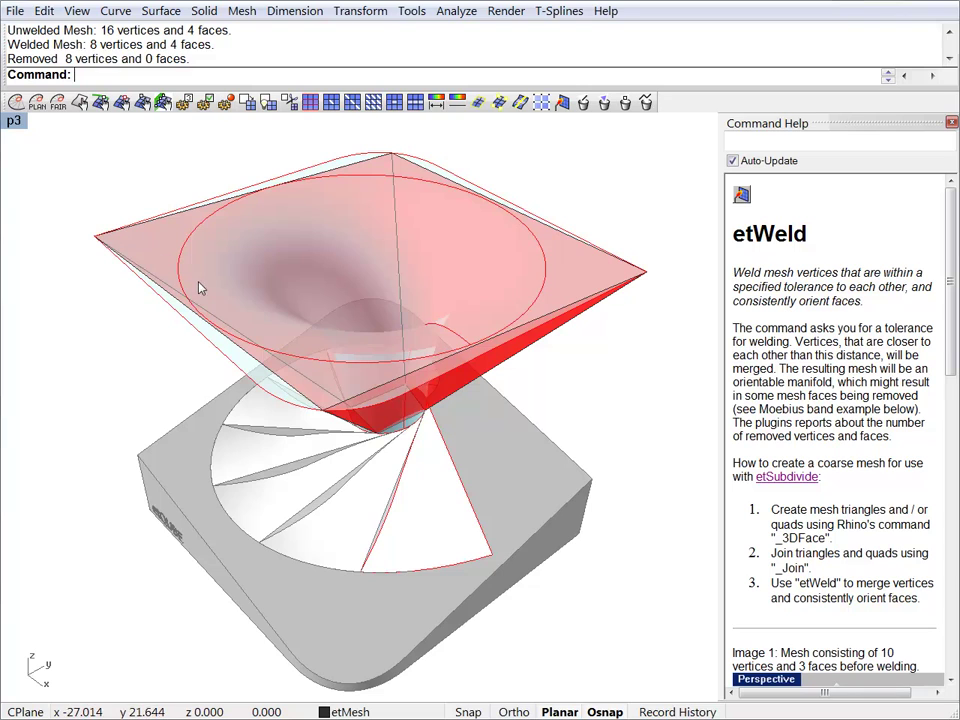
right_drag(259, 349, 312, 337)
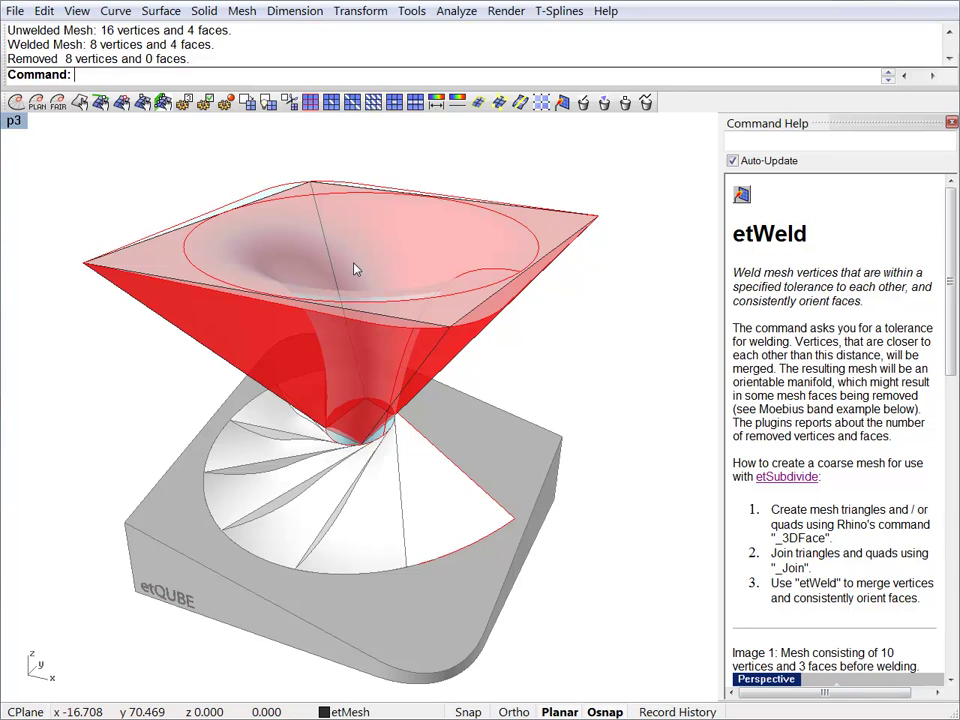
mouse_move(354, 266)
right_down()
mouse_move(336, 272)
mouse_move(352, 280)
right_up()
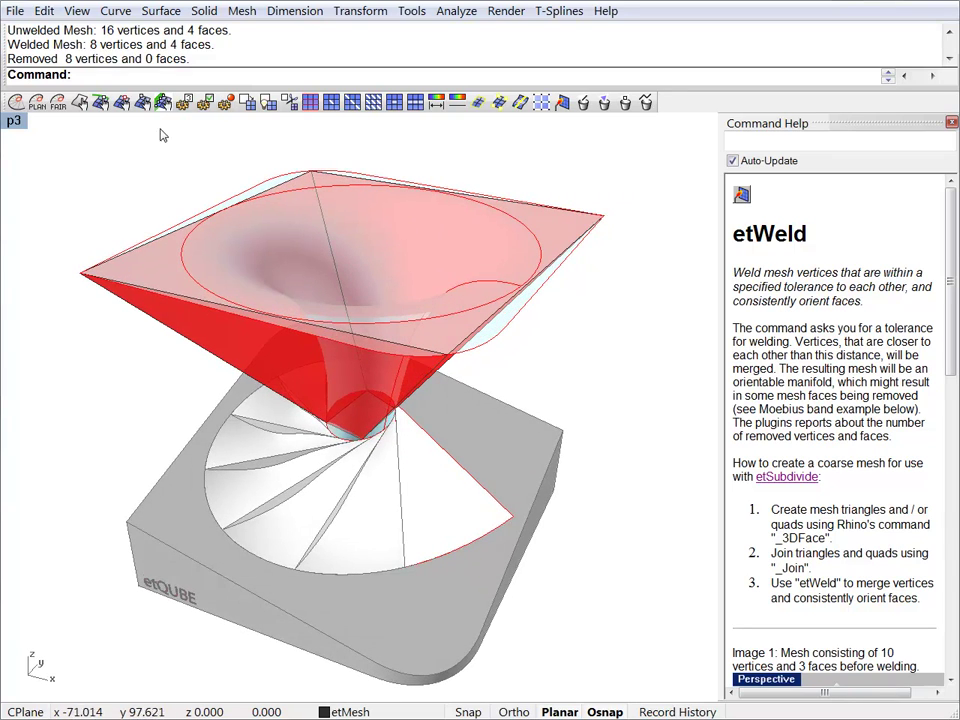
click(121, 102)
click(82, 277)
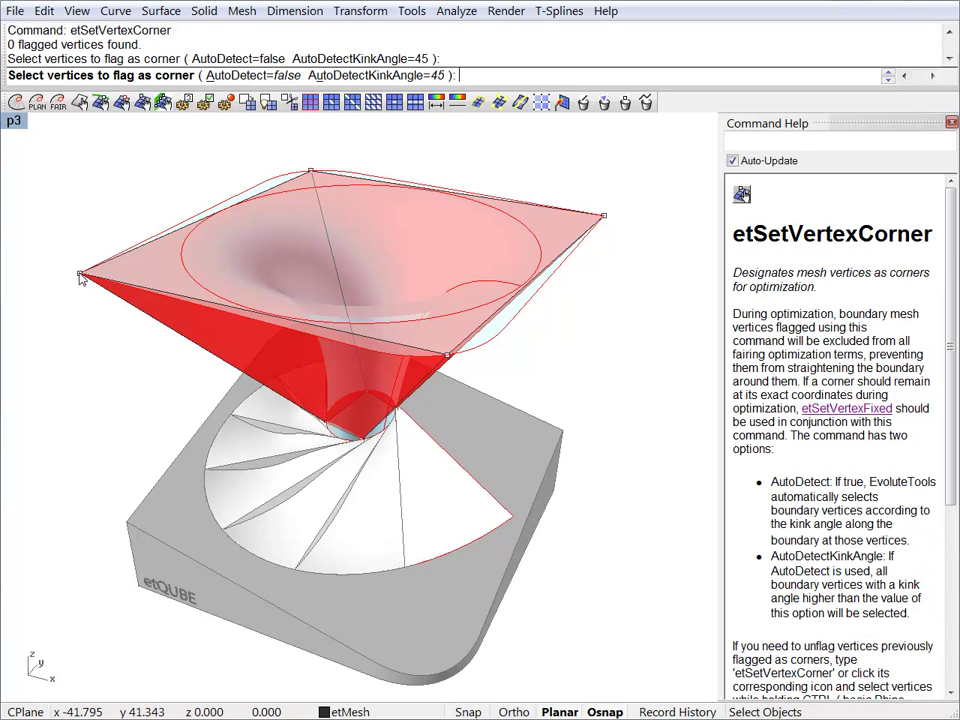
click(605, 220)
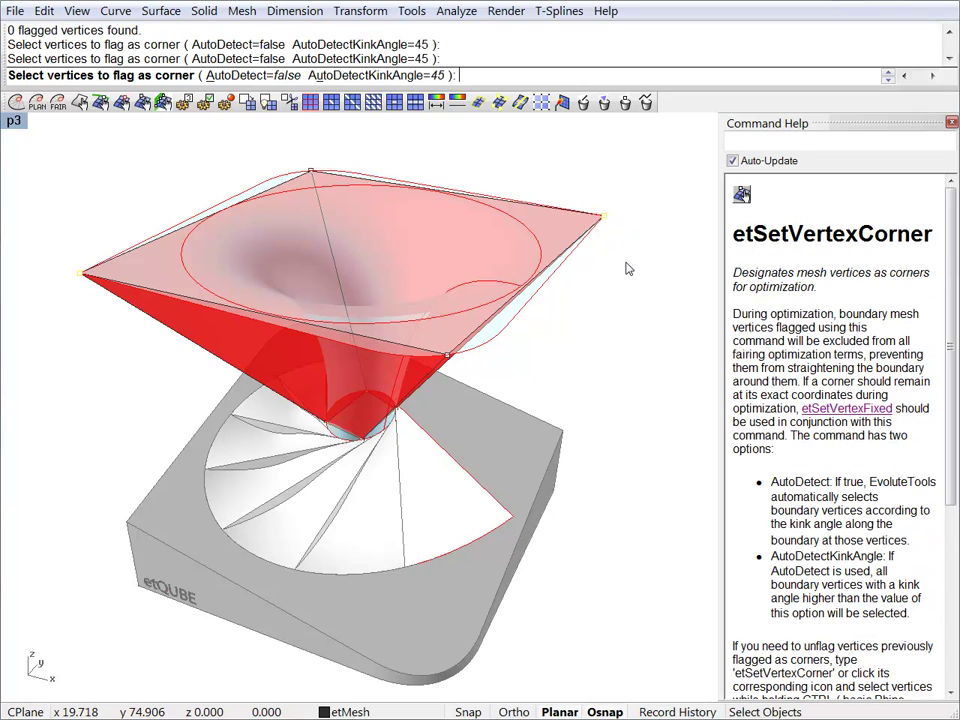
key(Return)
Mark the same left and top-right vertices as fixed, then select the funnel mesh
click(123, 104)
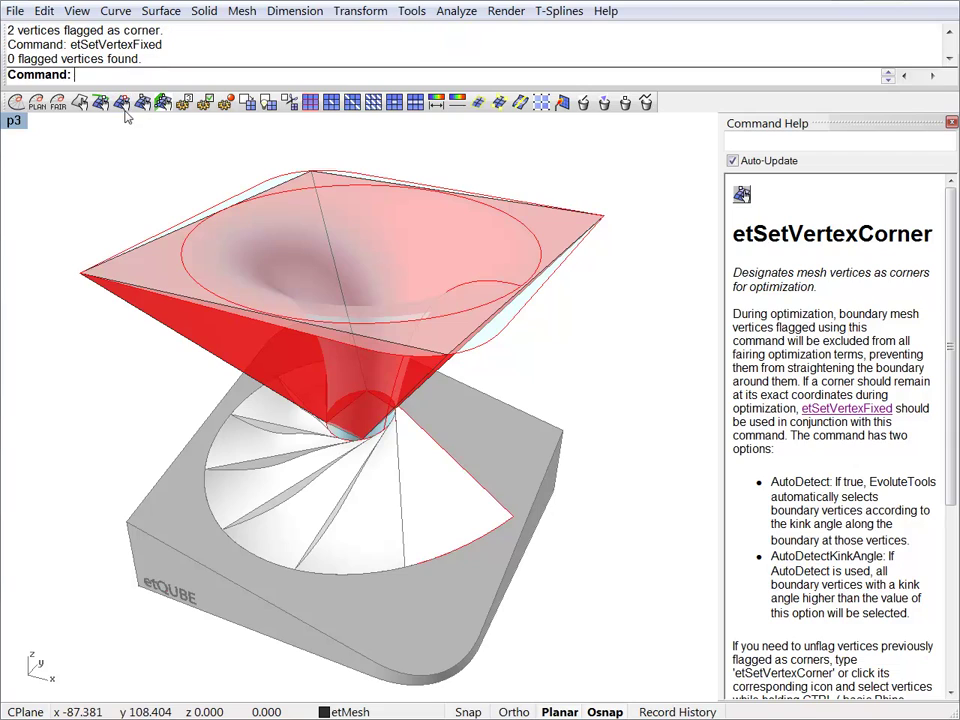
click(80, 275)
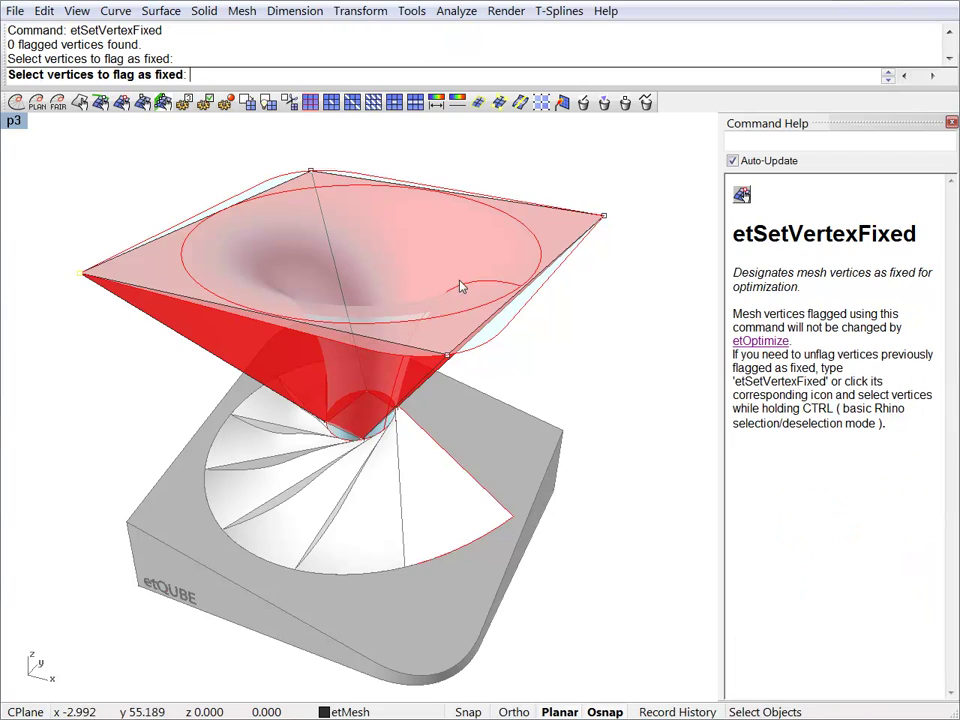
click(603, 216)
key(Return)
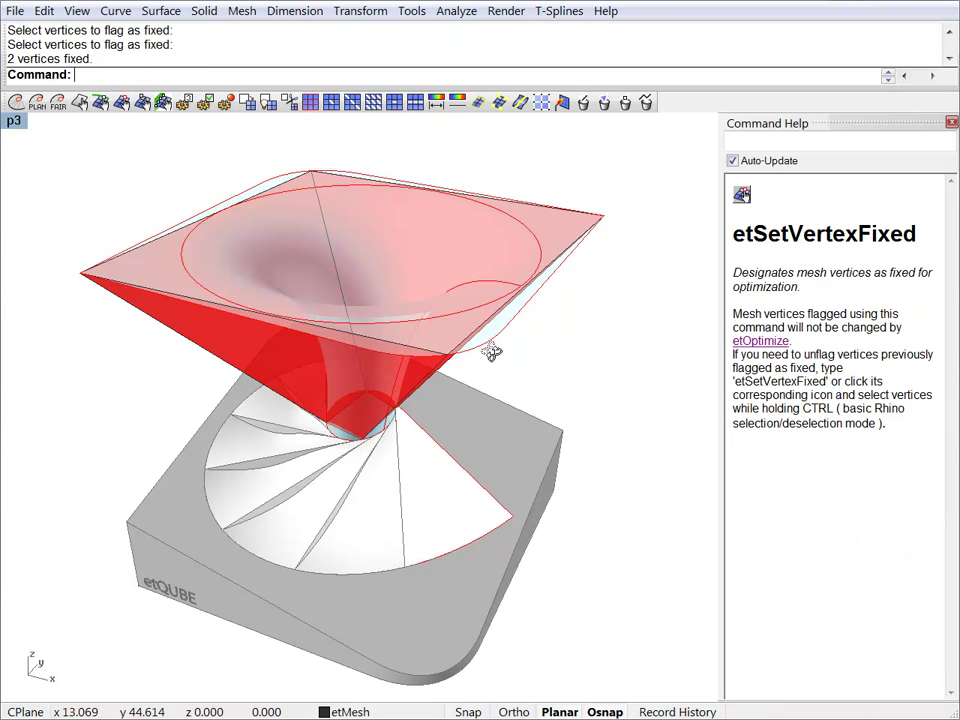
mouse_move(491, 350)
right_down()
mouse_move(420, 313)
mouse_move(439, 328)
mouse_move(497, 334)
right_up()
click(496, 333)
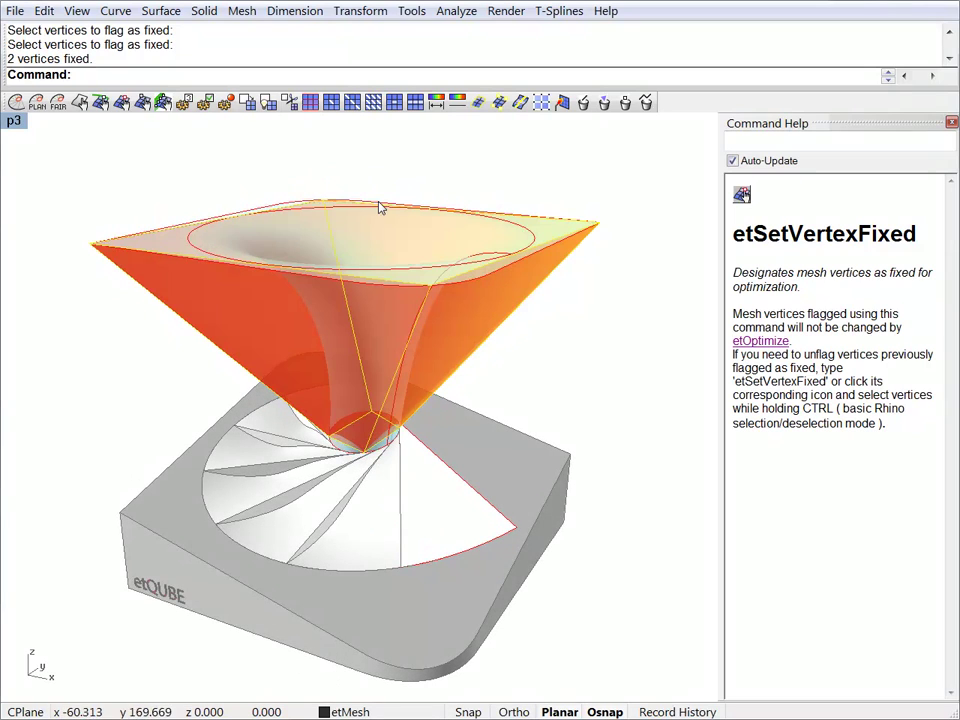
Subdivide the mesh twice with CatmullClark, reaching 288 vertices and 256 faces
click(250, 102)
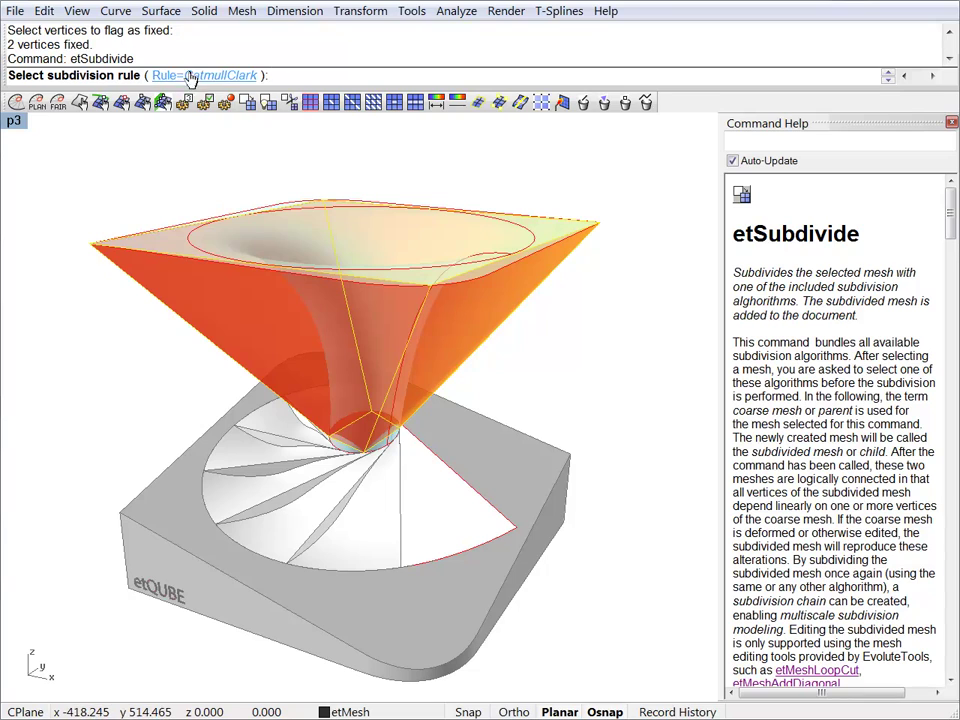
key(Return)
key(Return)
key(Return)
key(Return)
key(Return)
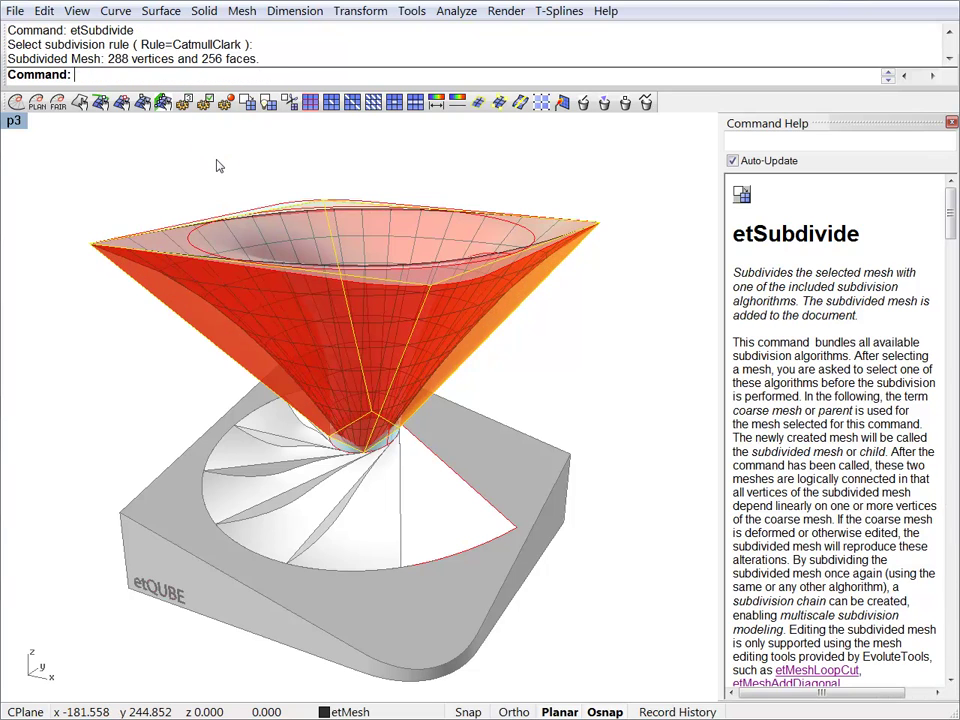
key(Return)
key(Return)
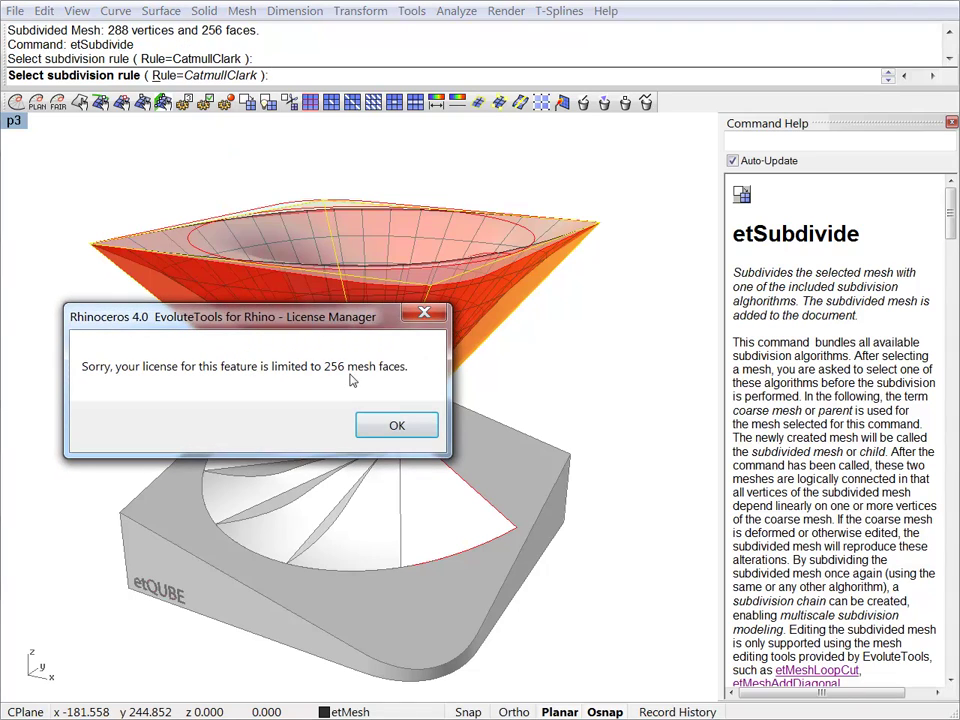
click(397, 427)
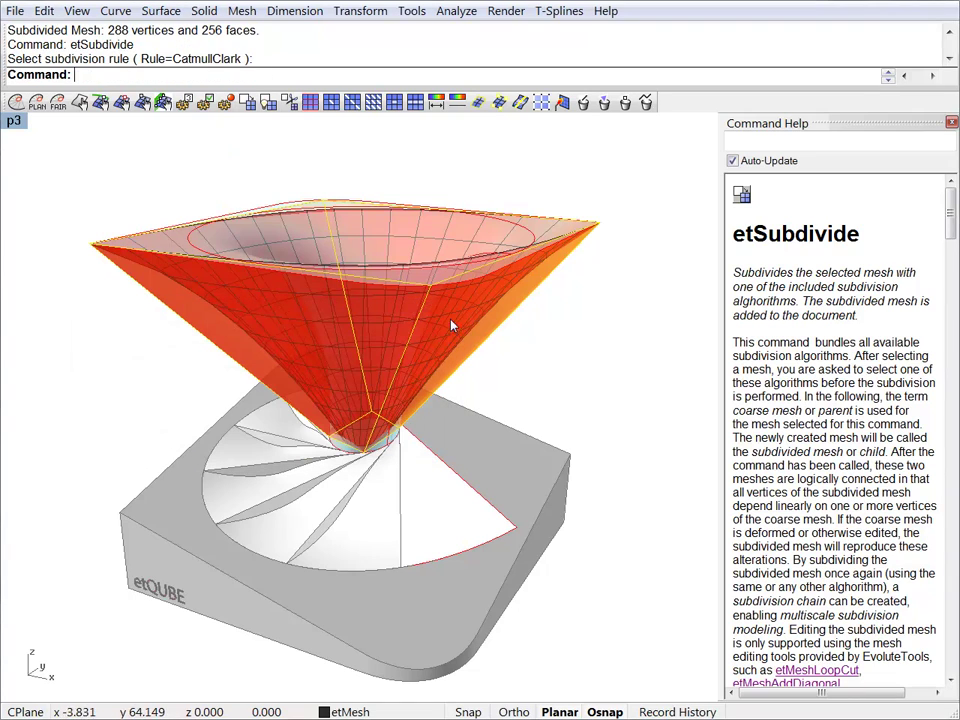
right_drag(397, 288, 597, 336)
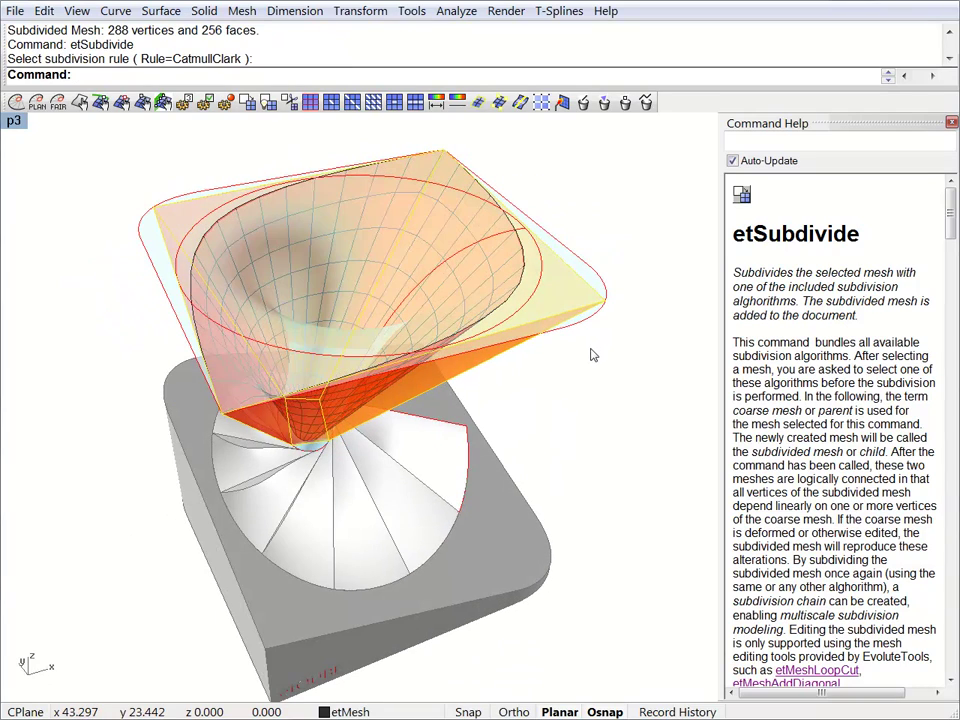
Turn on control points and drag two corner points outward to widen the rim
key(F10)
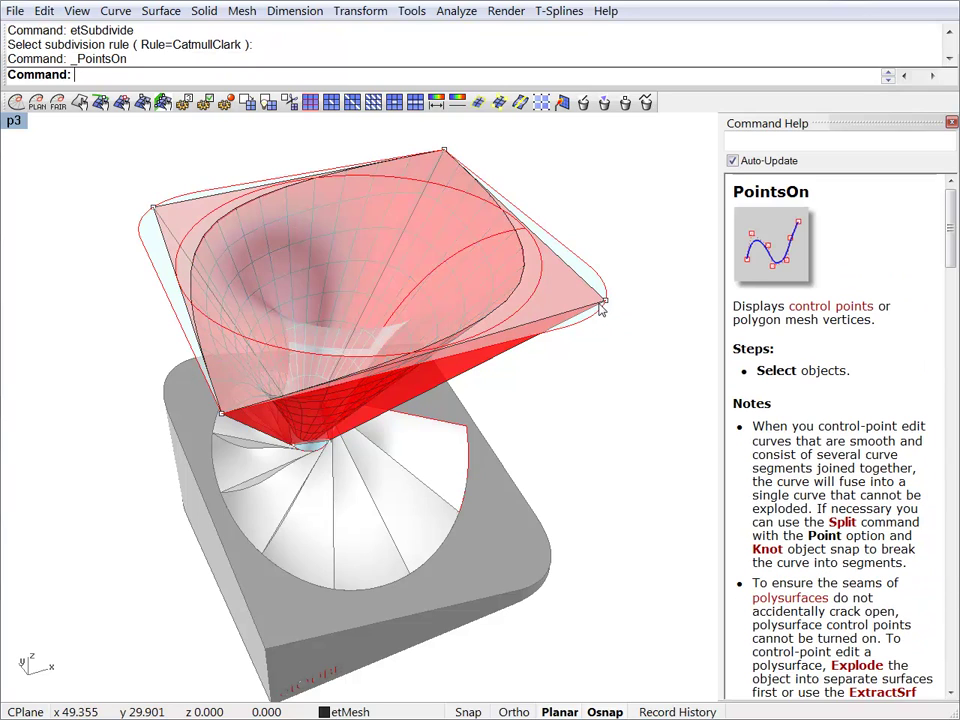
drag(606, 301, 660, 312)
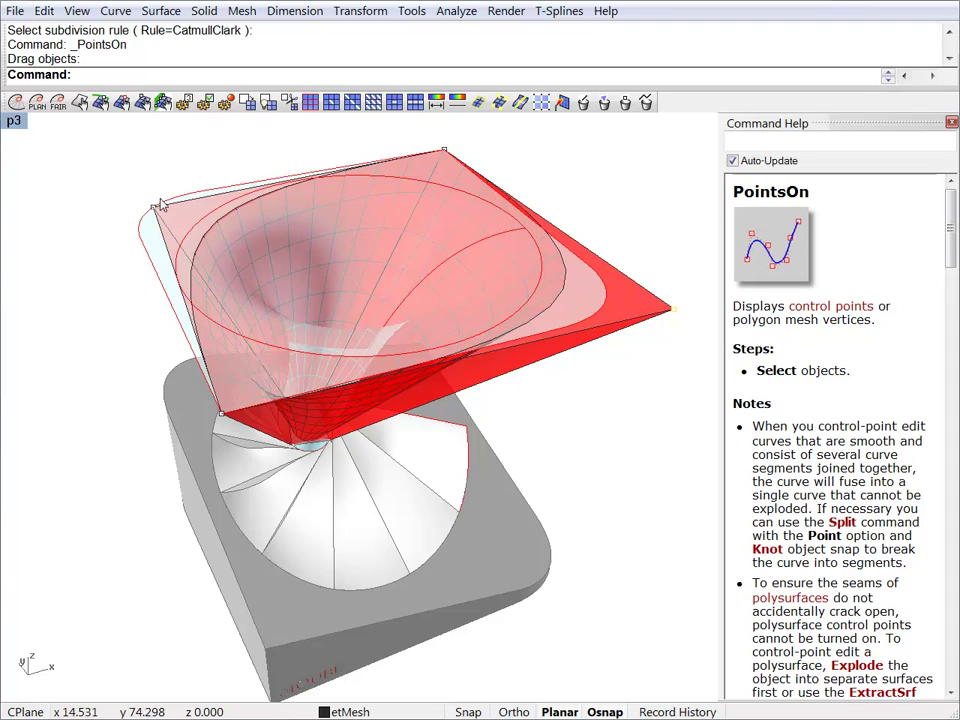
drag(113, 190, 83, 183)
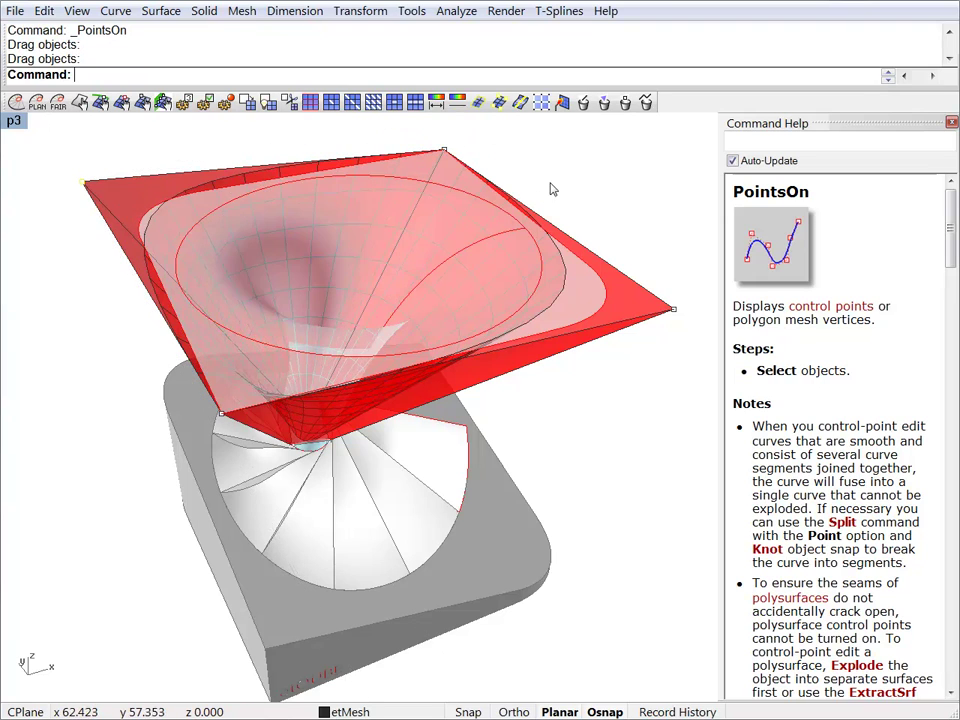
Delete the flat square sheet, leaving the subdivided funnel mesh
right_drag(555, 197, 464, 297)
click(608, 224)
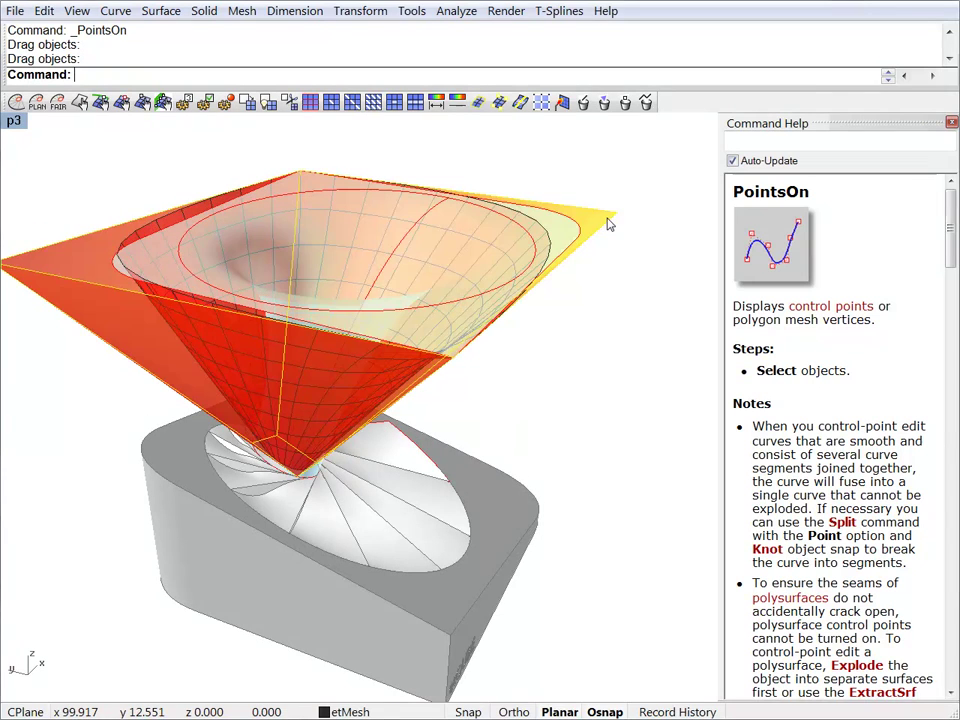
key(Delete)
right_drag(396, 370, 340, 300)
Set the funnel surface as optimization reference and accept the default importance settings
click(342, 189)
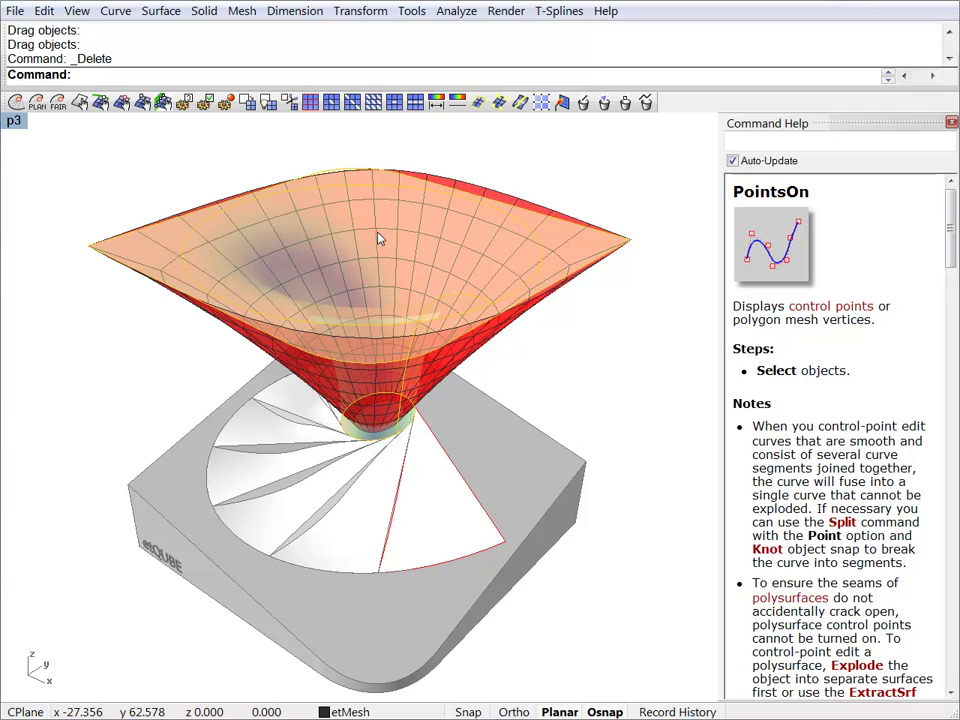
click(78, 104)
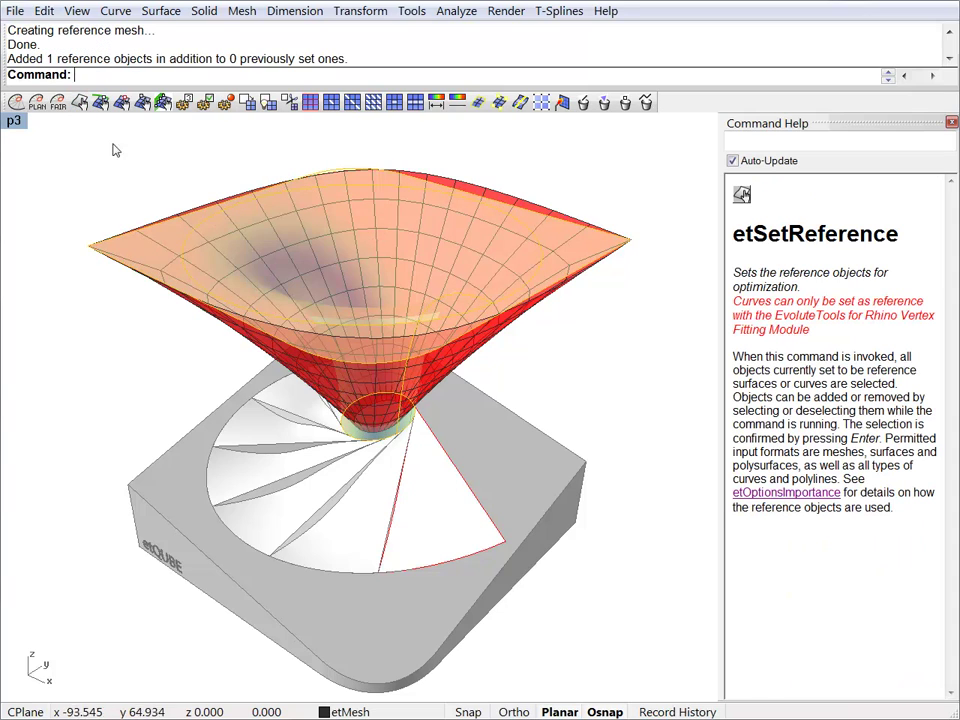
click(157, 182)
right_drag(259, 315, 236, 309)
click(184, 104)
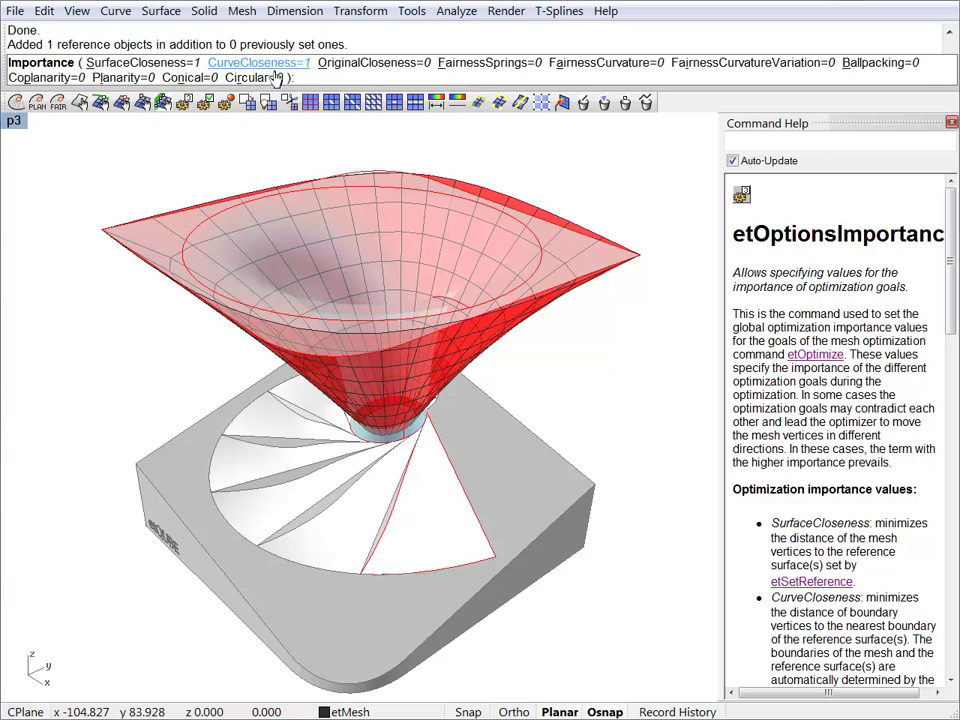
right_click(240, 179)
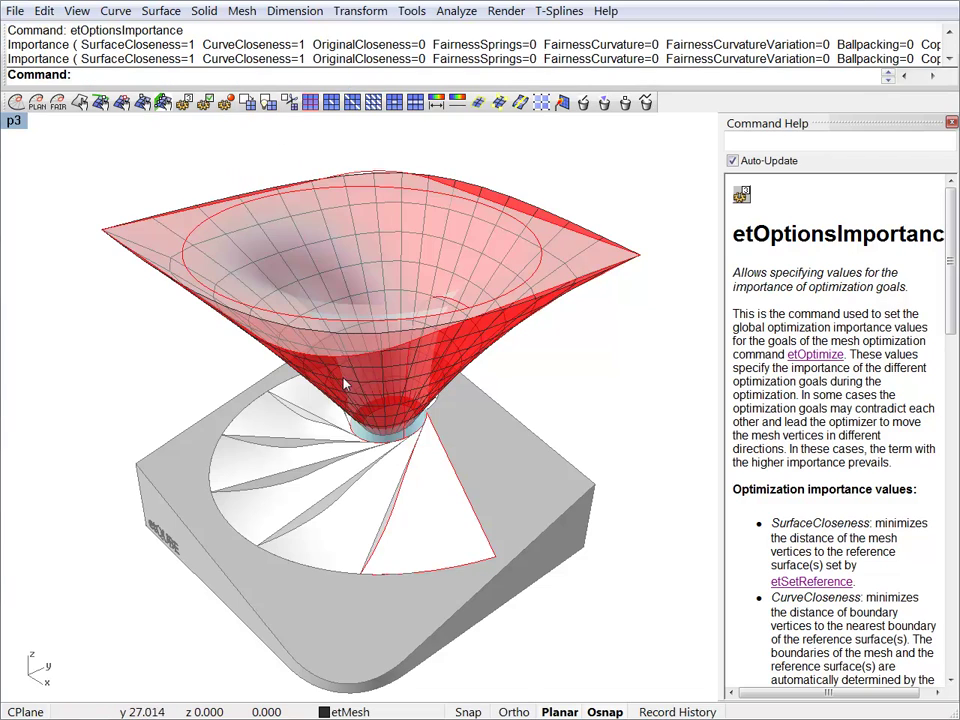
Run etOptimize twice on the funnel mesh until it converges
click(535, 214)
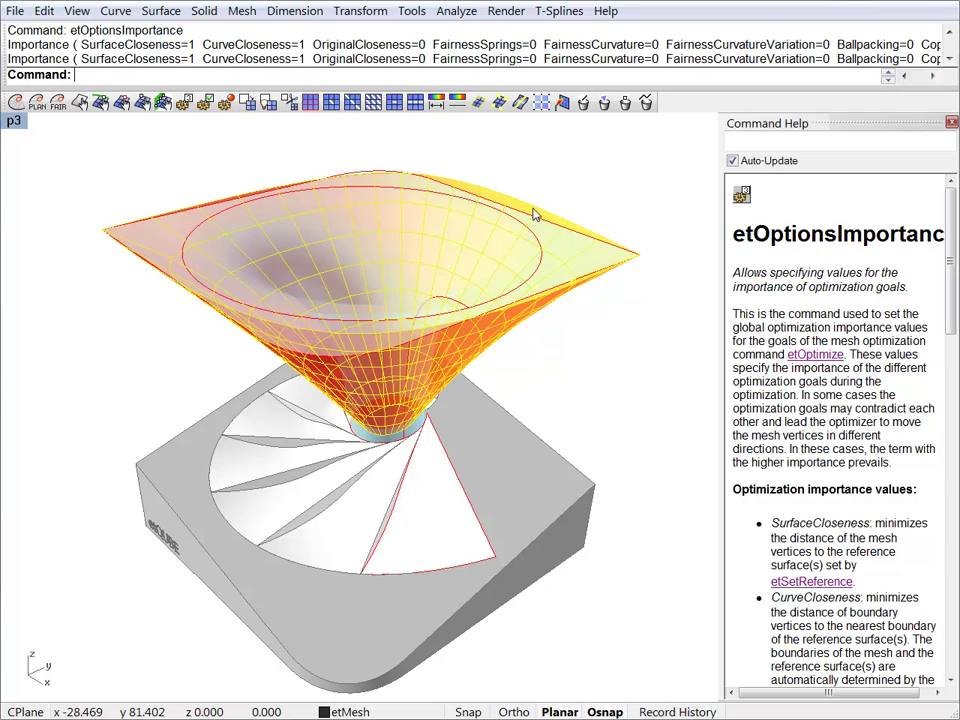
click(15, 103)
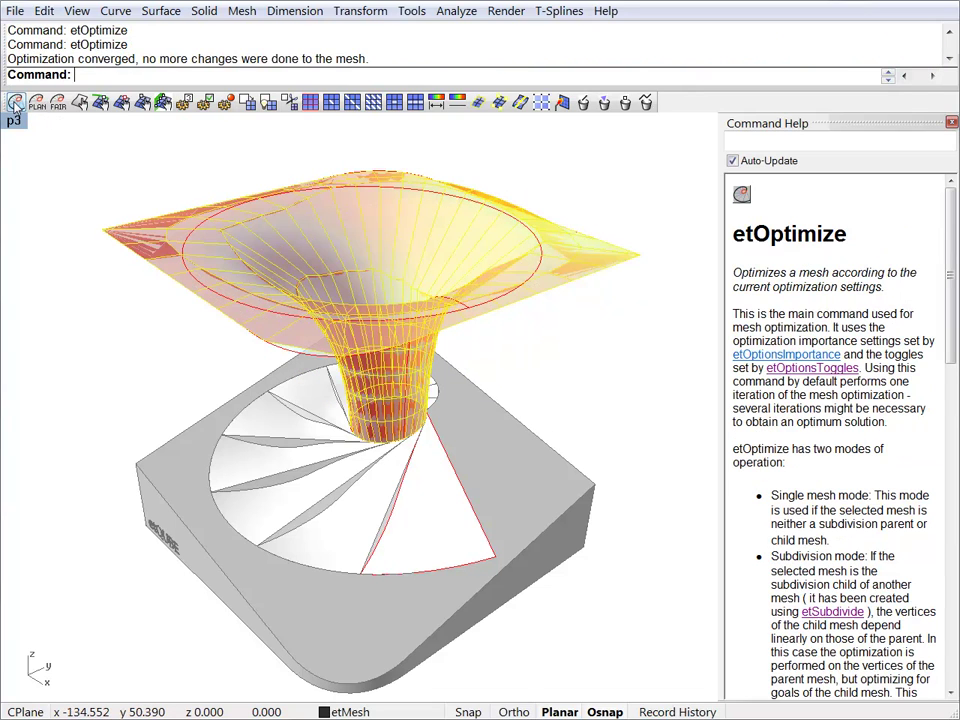
click(15, 103)
key(Escape)
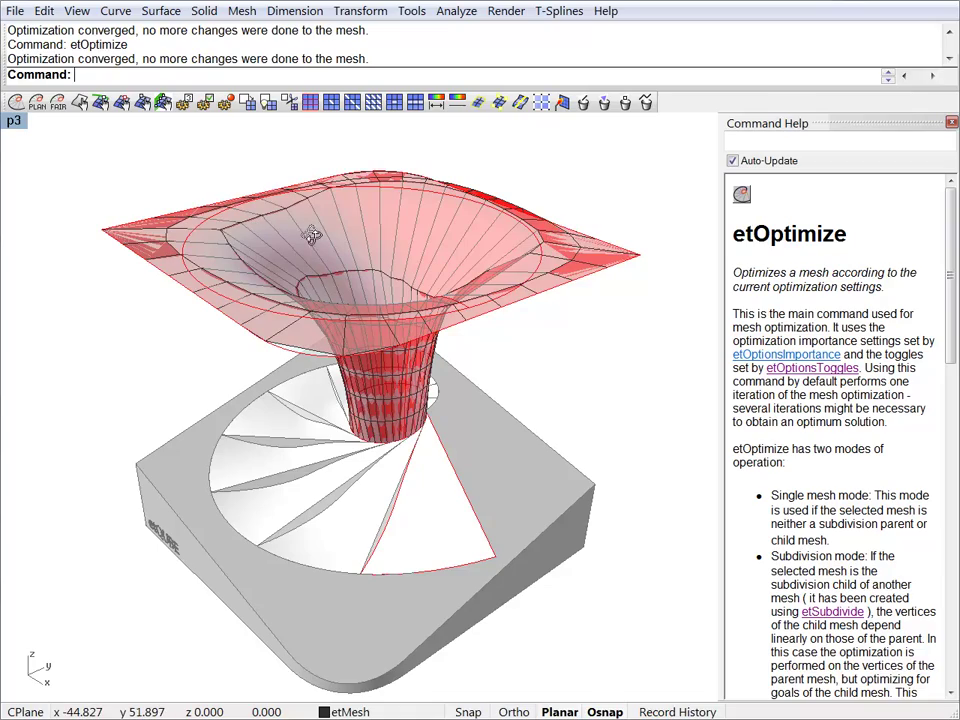
mouse_move(312, 234)
right_down()
mouse_move(306, 334)
mouse_move(290, 256)
mouse_move(261, 204)
mouse_move(203, 218)
mouse_move(305, 247)
right_up()
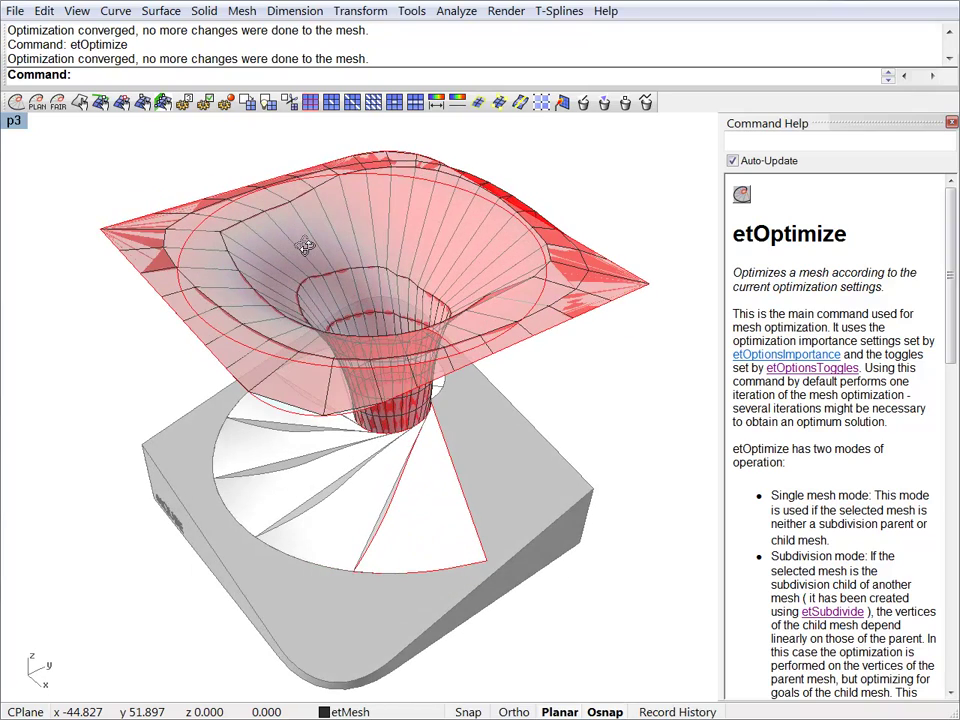
Set FairnessCurvature importance to 1 in etOptionsImportance
right_drag(307, 246, 333, 242)
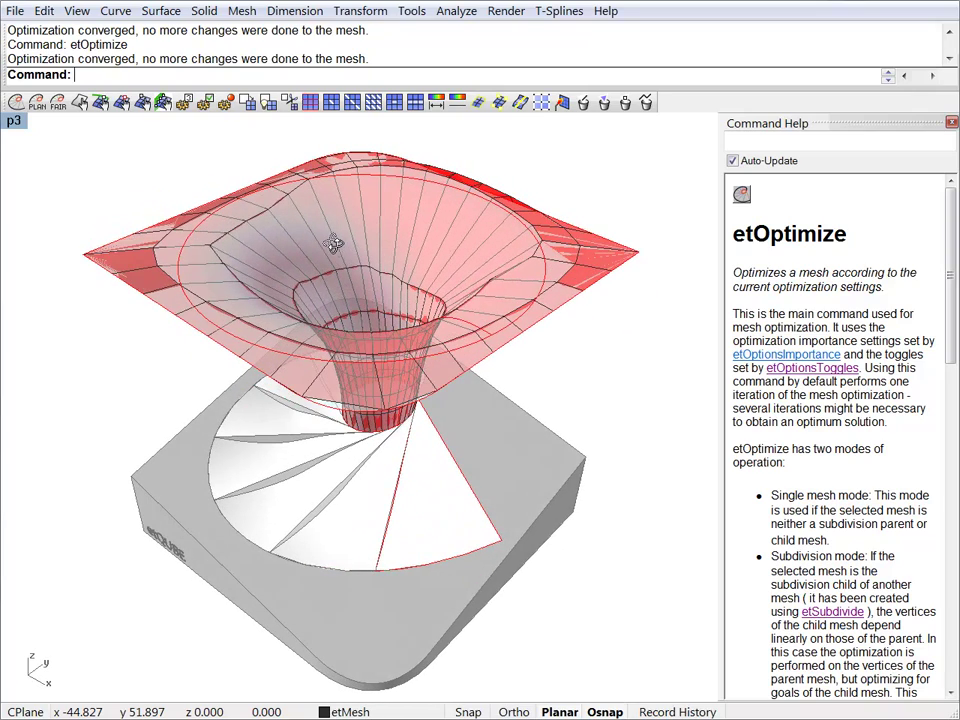
click(185, 105)
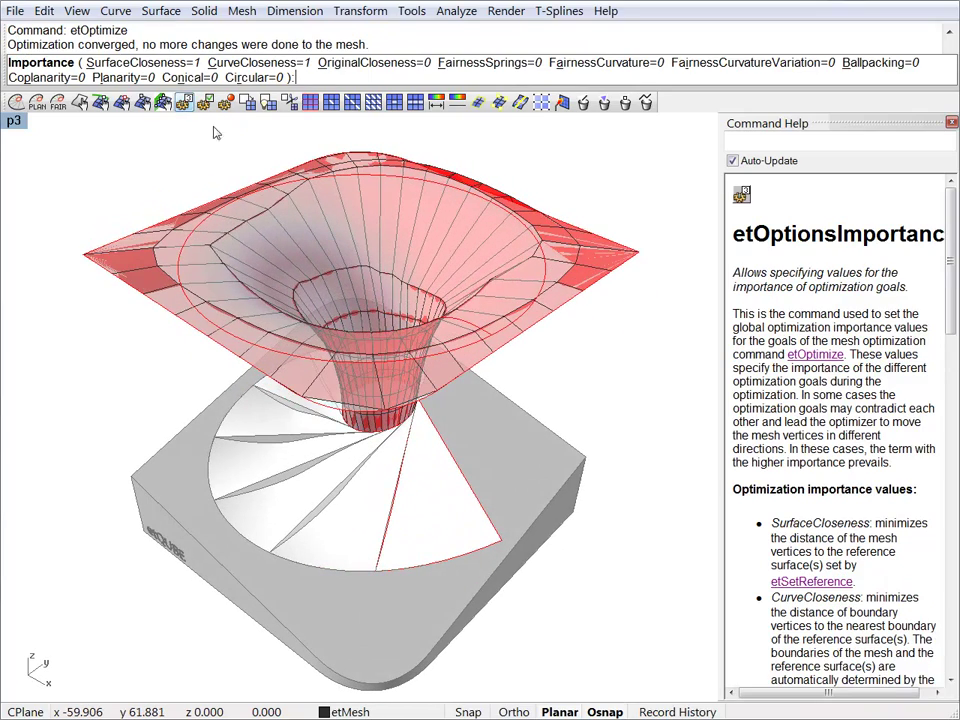
click(594, 72)
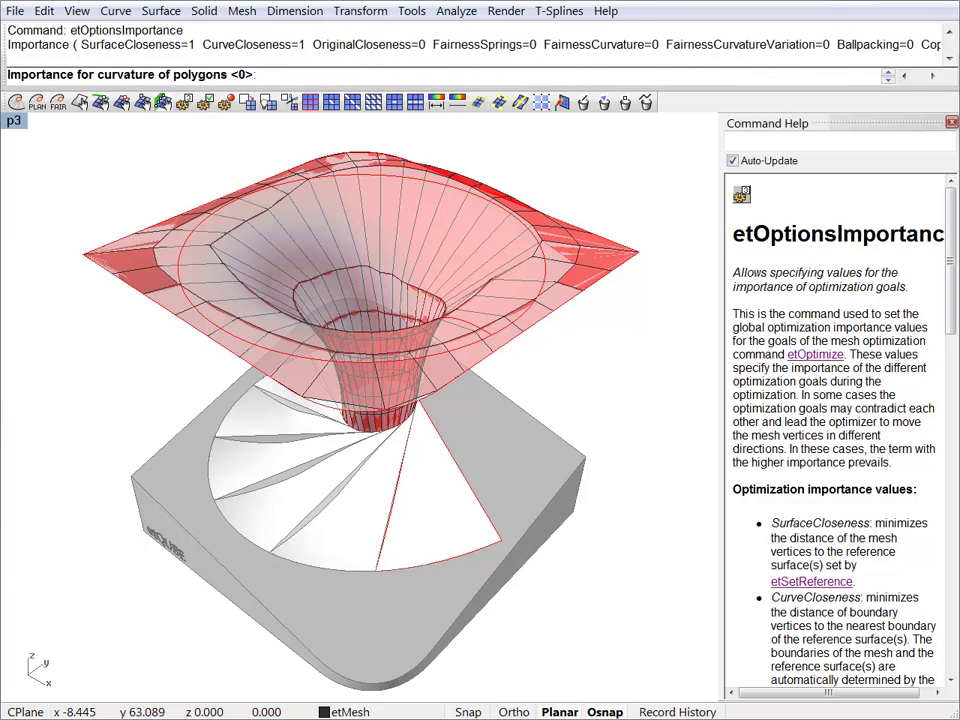
text(1)
key(Return)
key(Return)
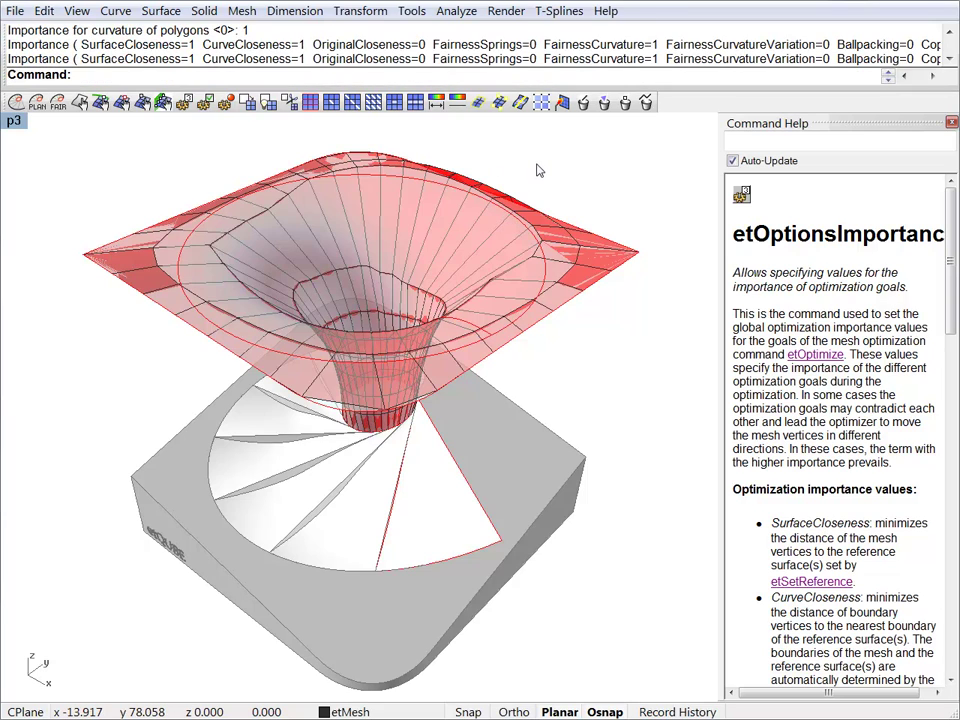
click(178, 266)
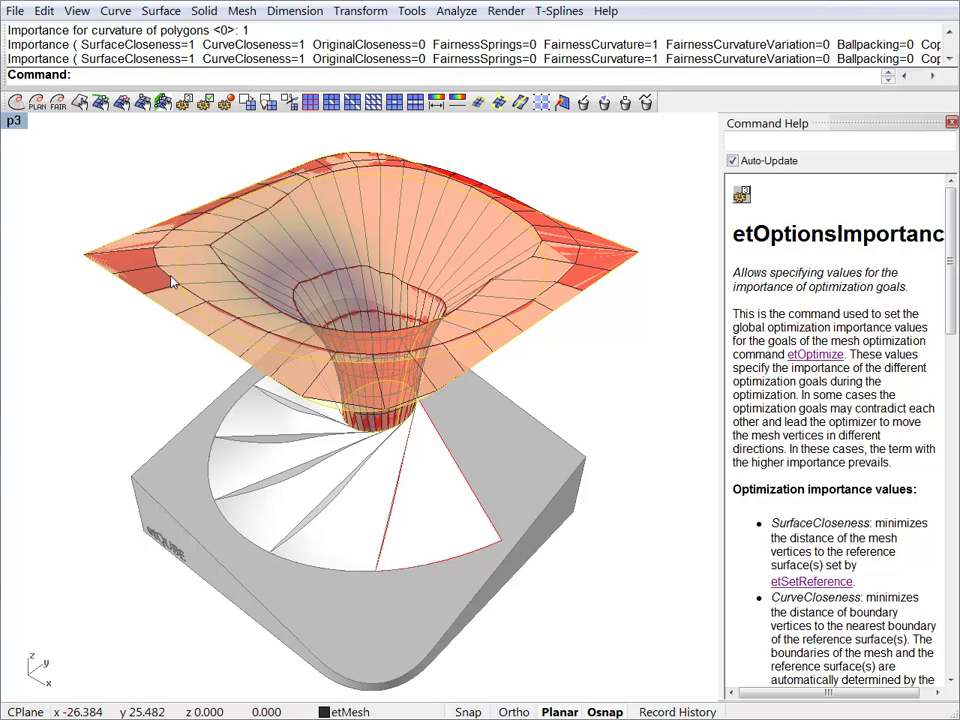
Select the funnel mesh from the overlapping objects and run etOptimize five times
click(166, 274)
click(215, 315)
click(15, 103)
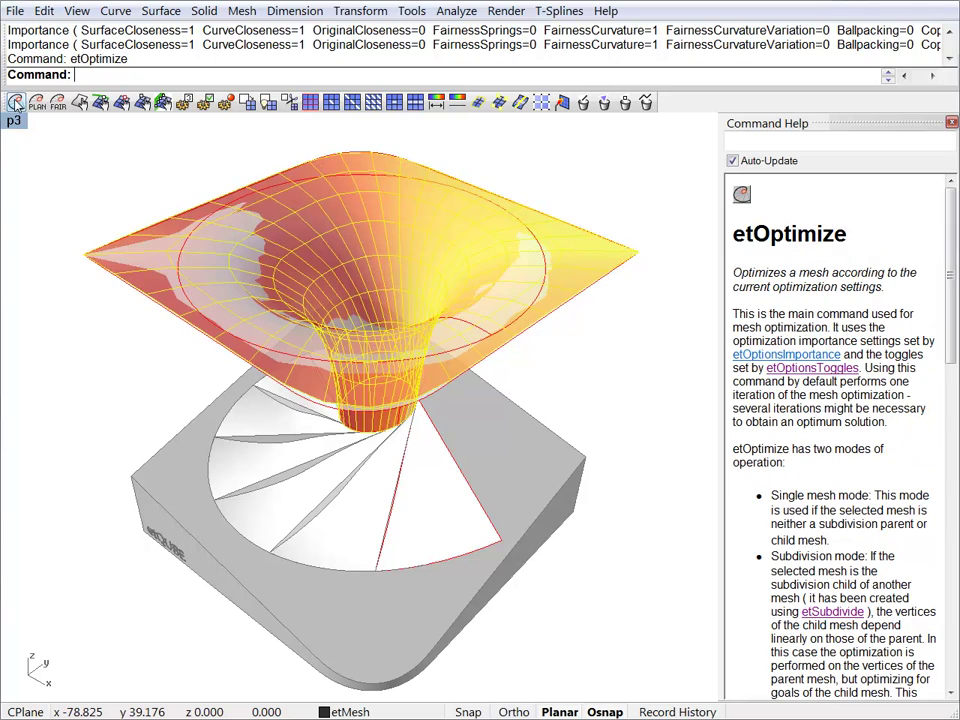
click(15, 103)
click(15, 103)
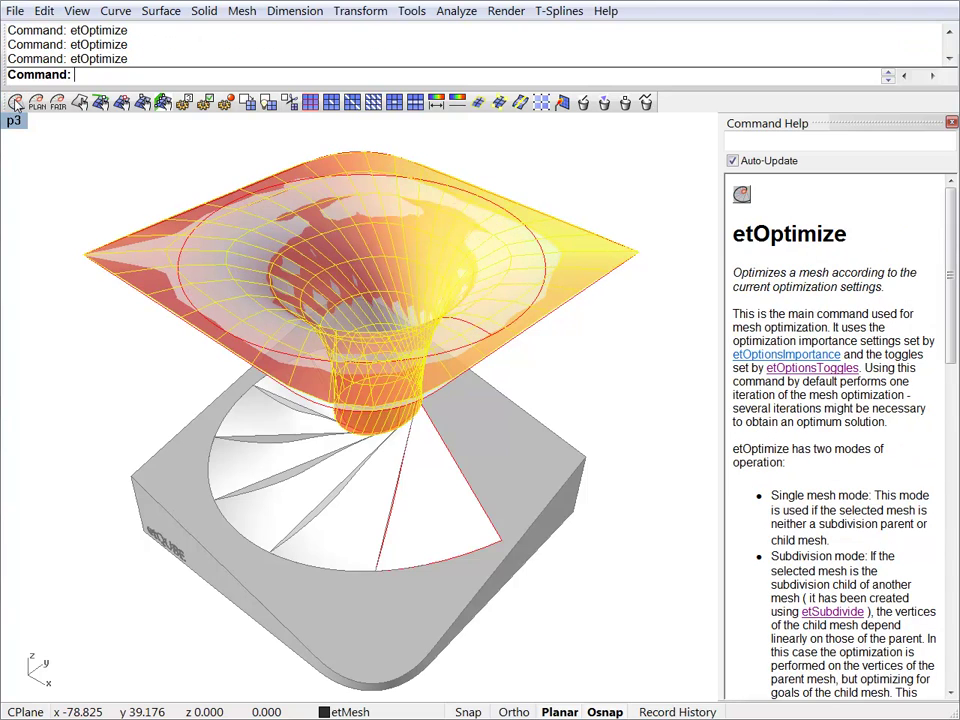
click(15, 103)
click(15, 103)
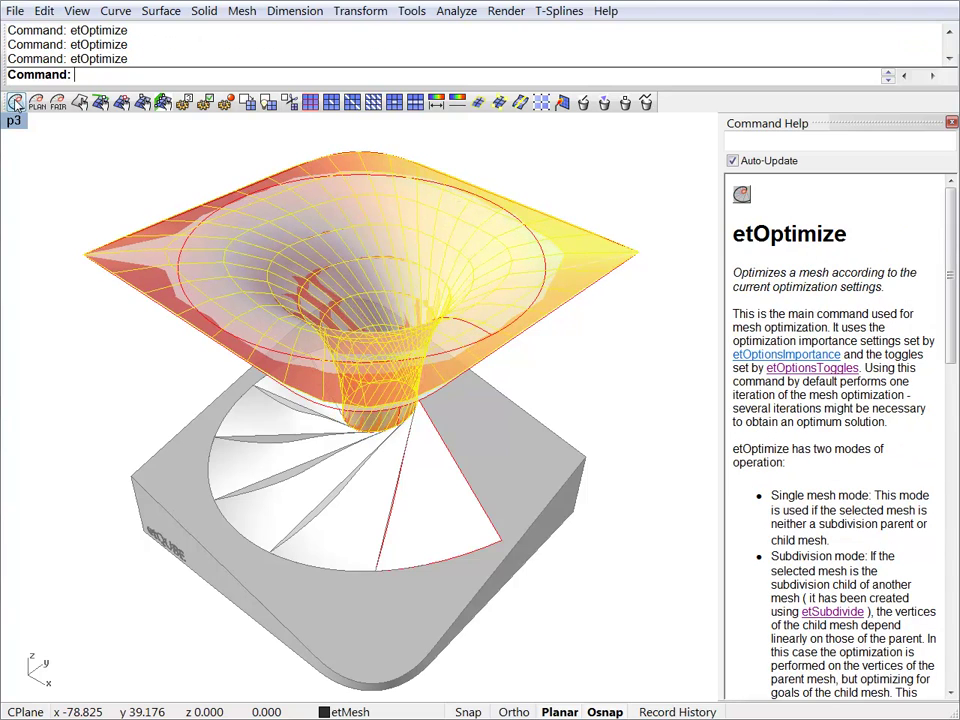
Orbit around the optimized funnel mesh to inspect it from top and side
right_drag(440, 278, 493, 352)
click(574, 375)
mouse_move(355, 432)
right_down()
mouse_move(418, 454)
mouse_move(349, 455)
right_up()
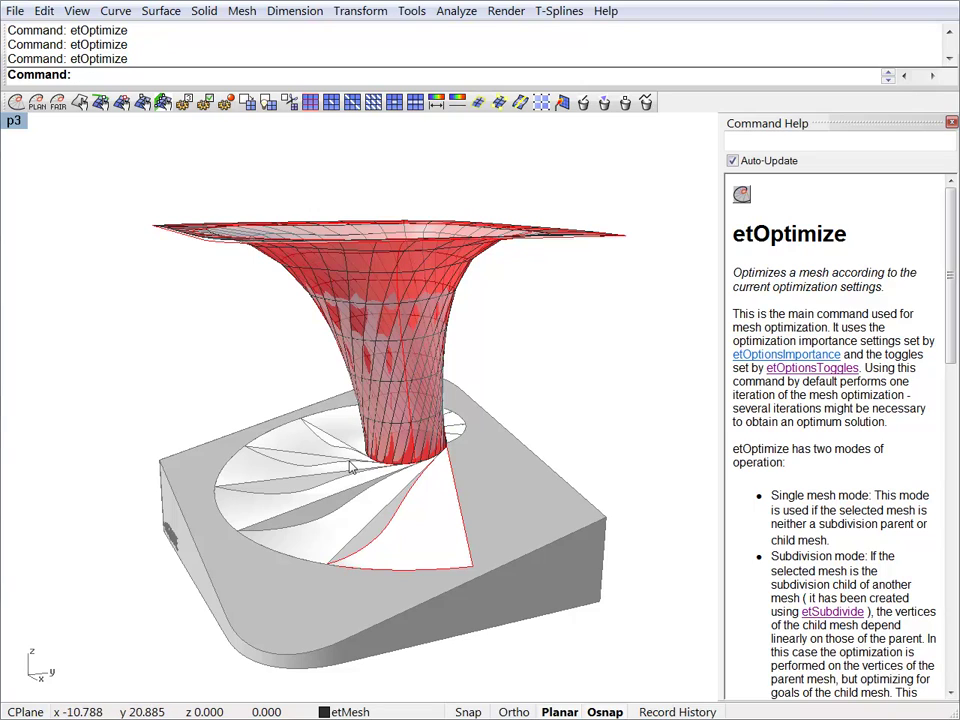
mouse_move(303, 290)
right_down()
mouse_move(300, 336)
mouse_move(375, 369)
mouse_move(378, 400)
mouse_move(557, 216)
right_up()
Hide the reference surface overlapping the mesh and orbit around the funnel and base
click(557, 216)
key(ctrl+h)
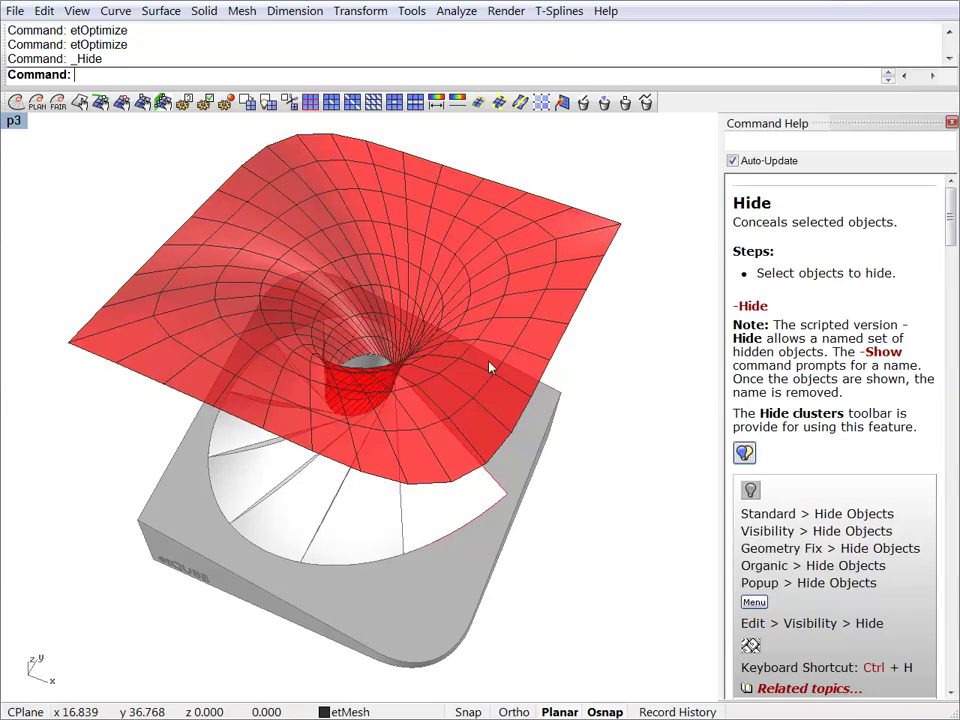
right_drag(489, 364, 439, 343)
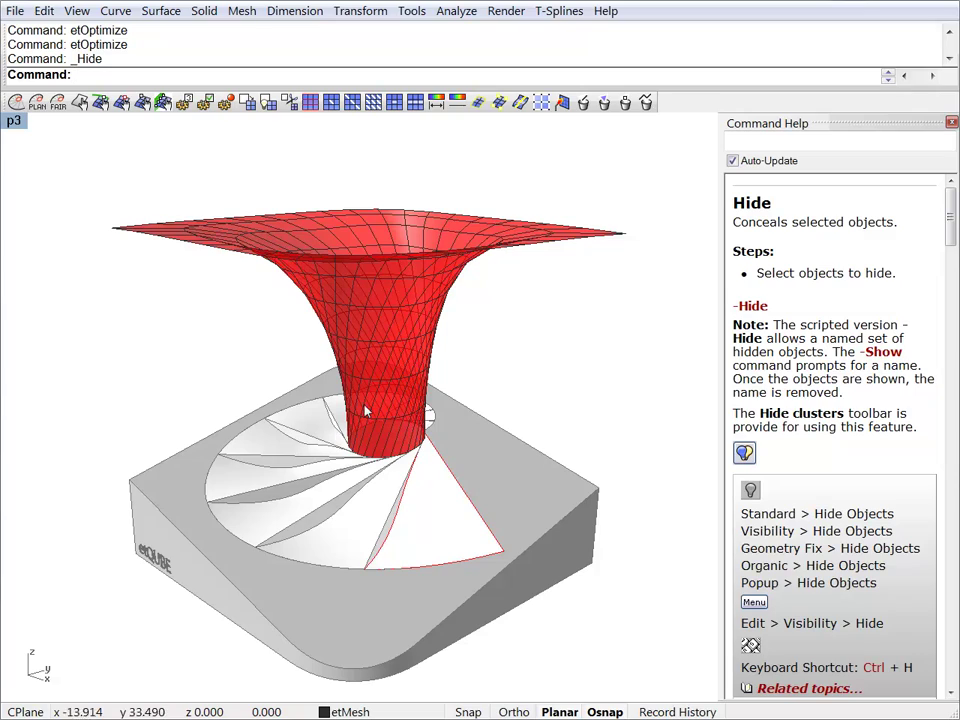
right_drag(512, 388, 564, 392)
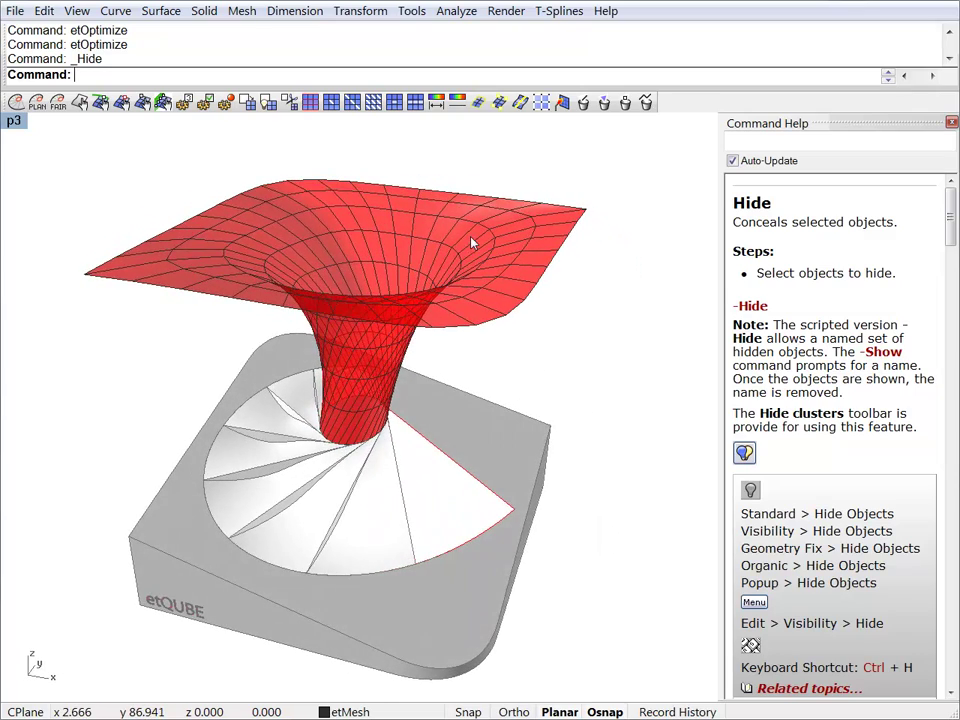
Run etAnalyzeCloseness on the funnel mesh, fit its colour range to 0.0–0.166624649, and deselect
click(436, 103)
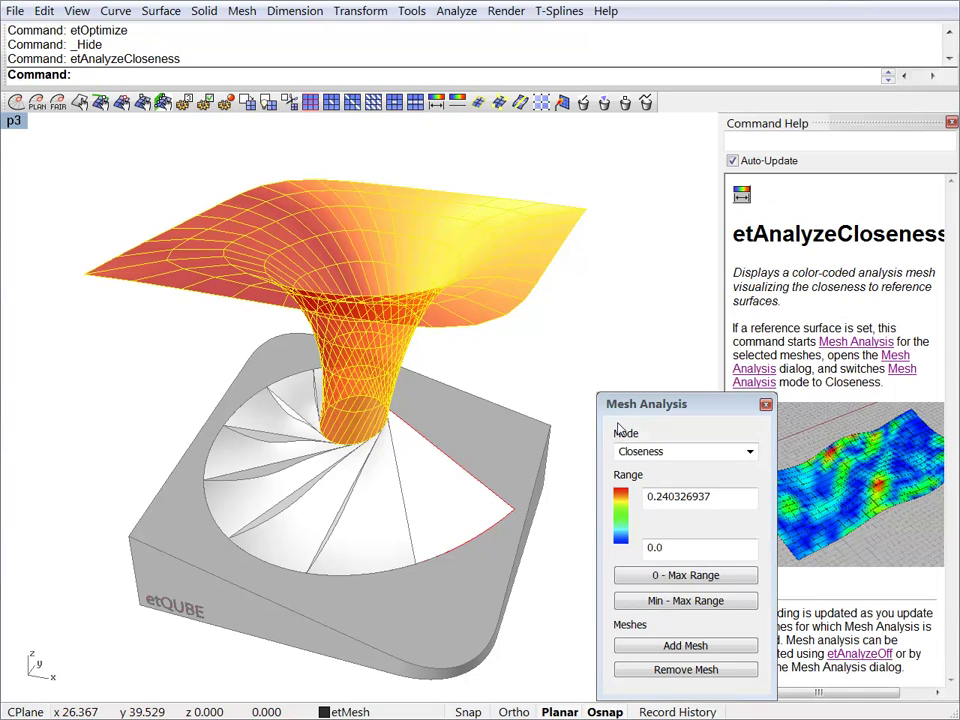
click(685, 601)
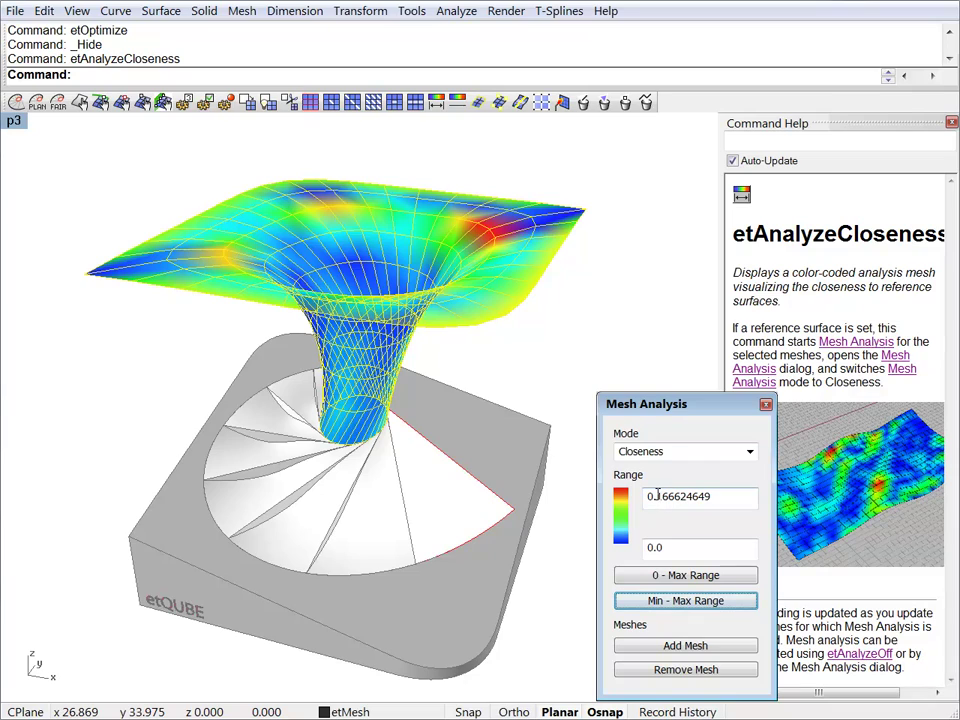
drag(655, 496, 661, 496)
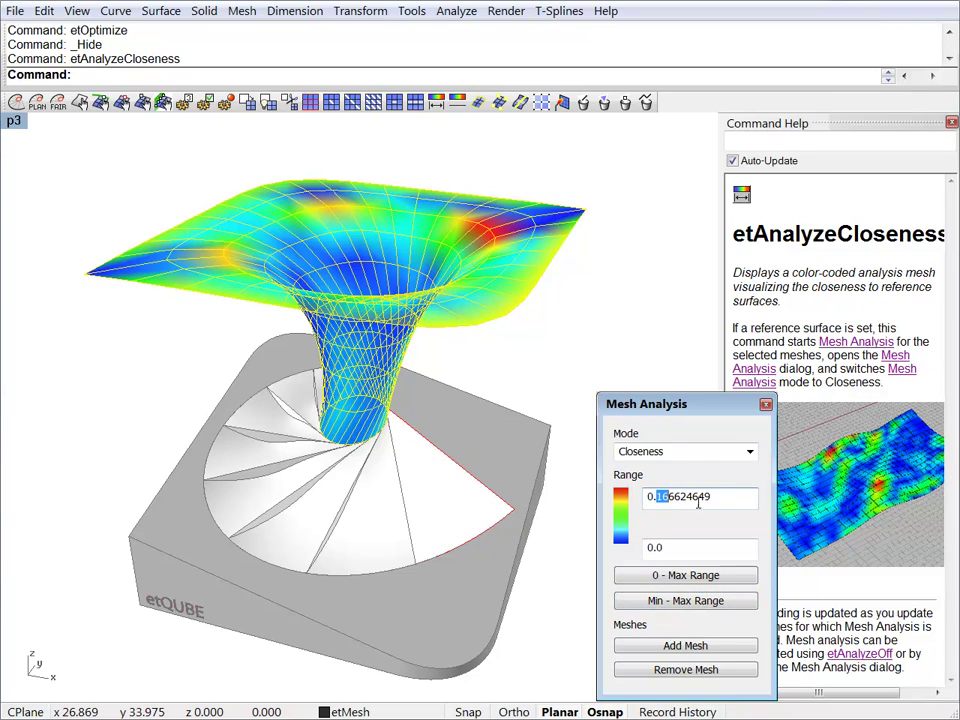
drag(711, 497, 654, 499)
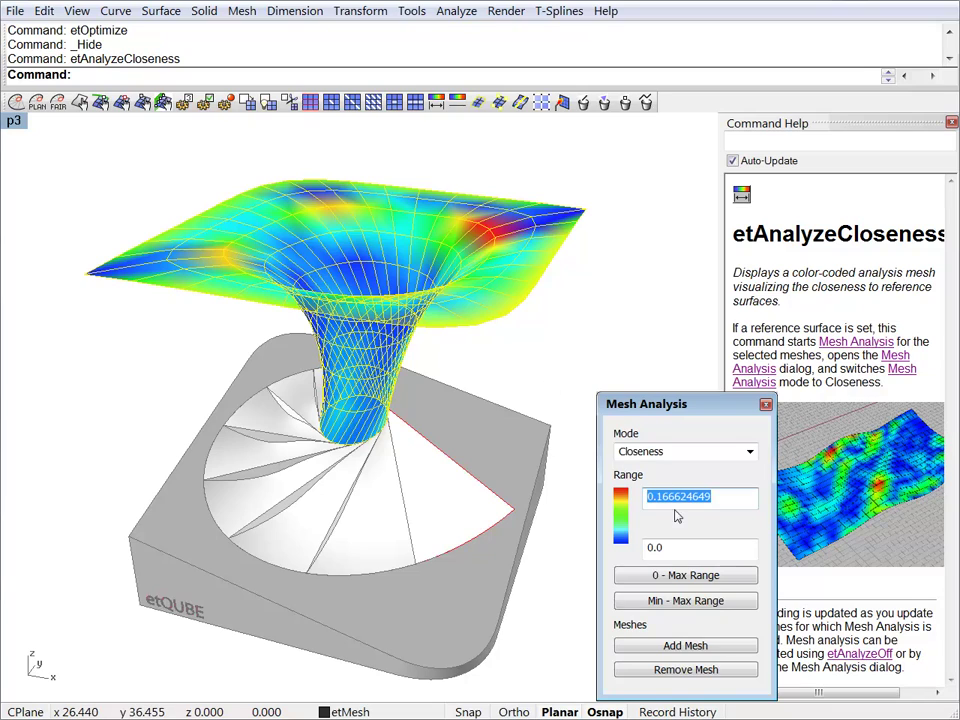
click(663, 500)
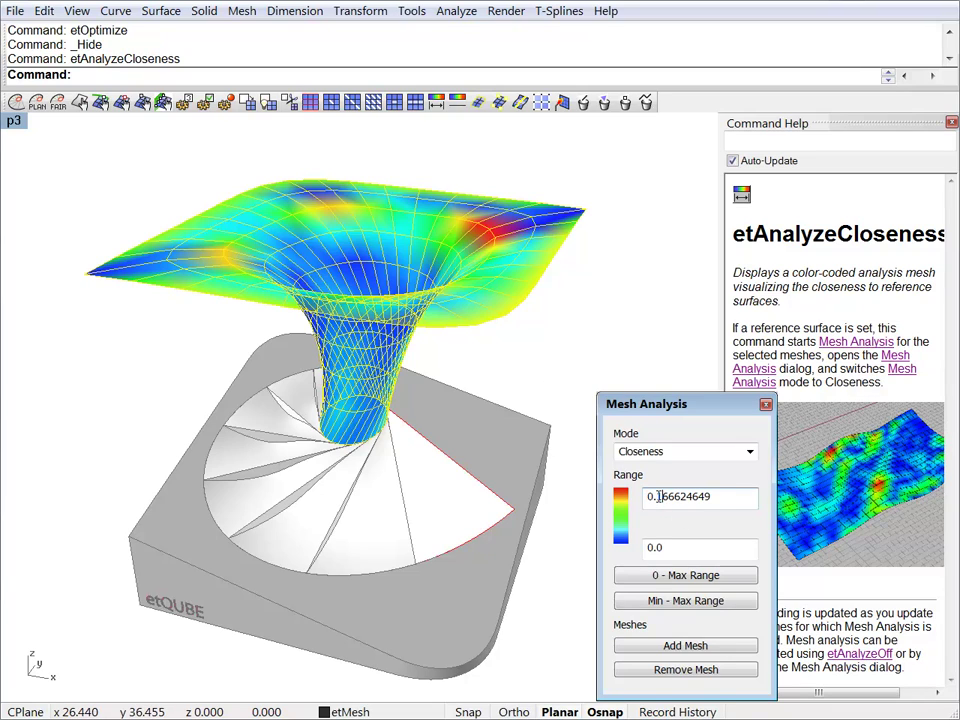
click(578, 332)
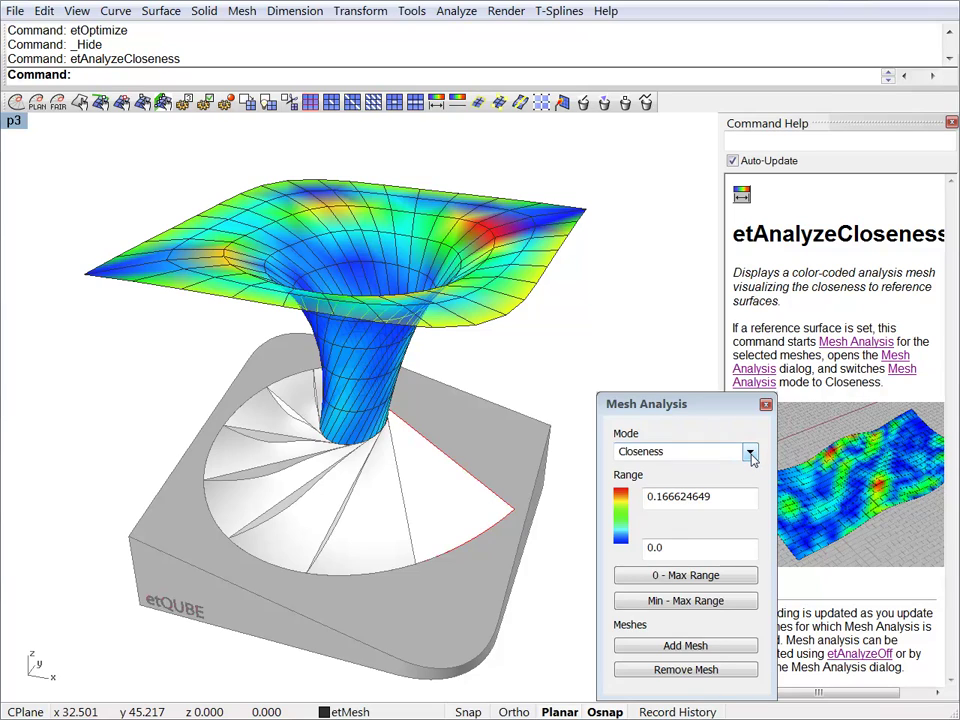
Switch Mesh Analysis mode to Planarity and fit the range to 0.000091455–0.141957771
click(750, 453)
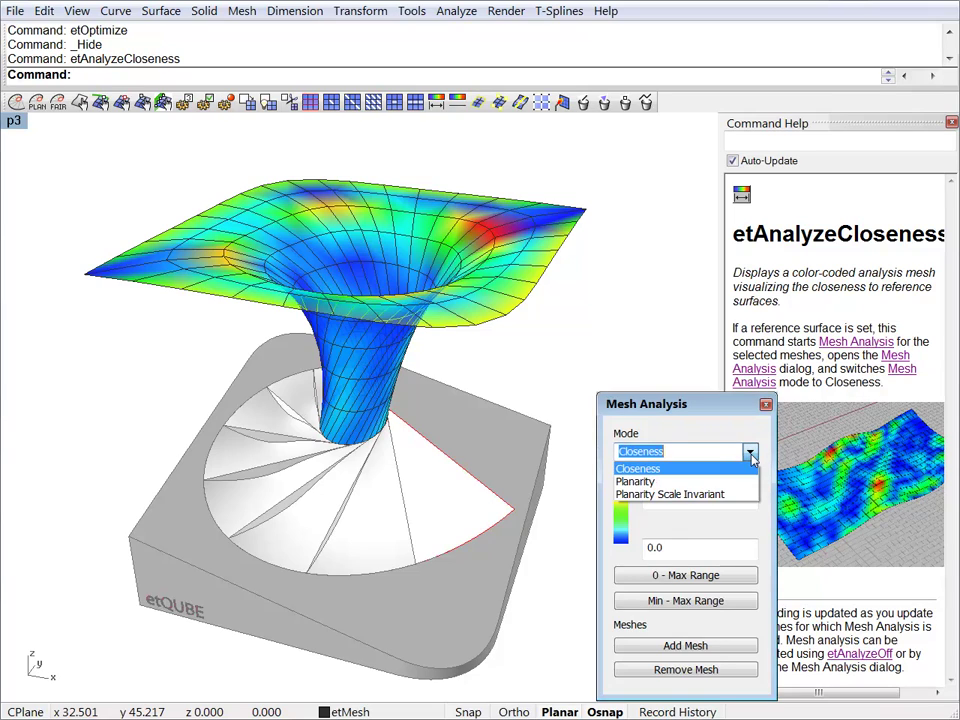
click(661, 486)
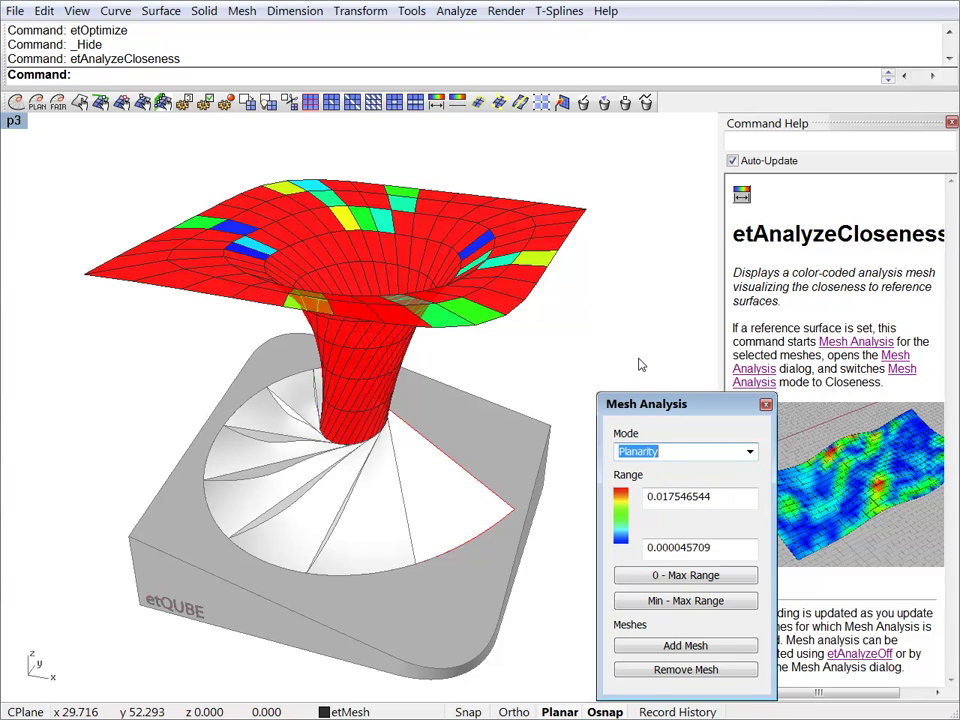
right_drag(505, 372, 531, 354)
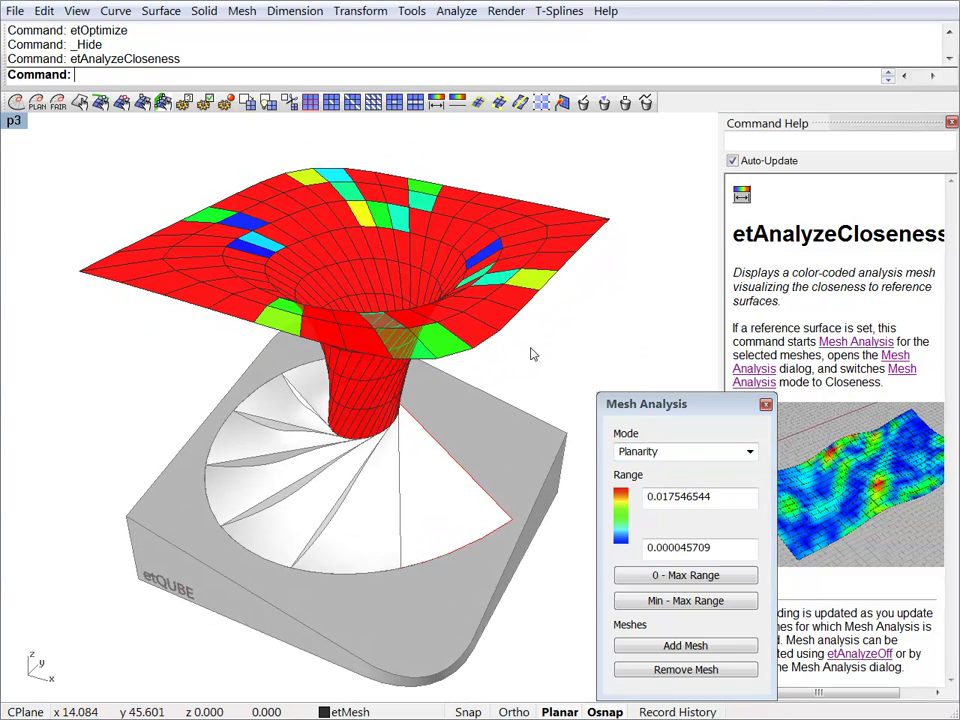
click(689, 601)
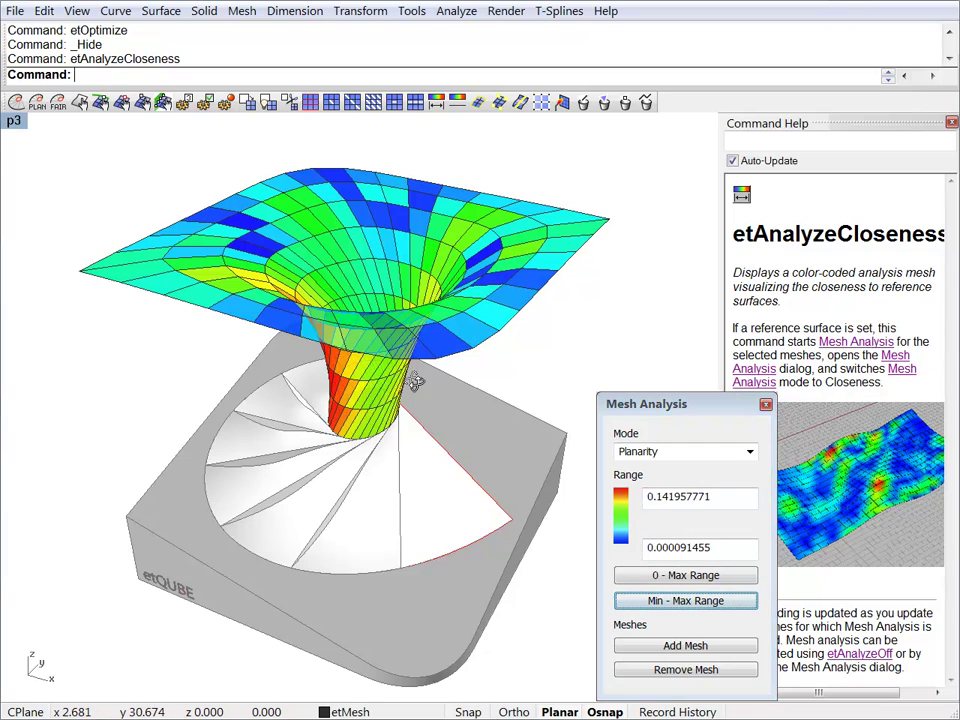
mouse_move(415, 382)
right_down()
mouse_move(443, 375)
mouse_move(411, 364)
mouse_move(420, 368)
right_up()
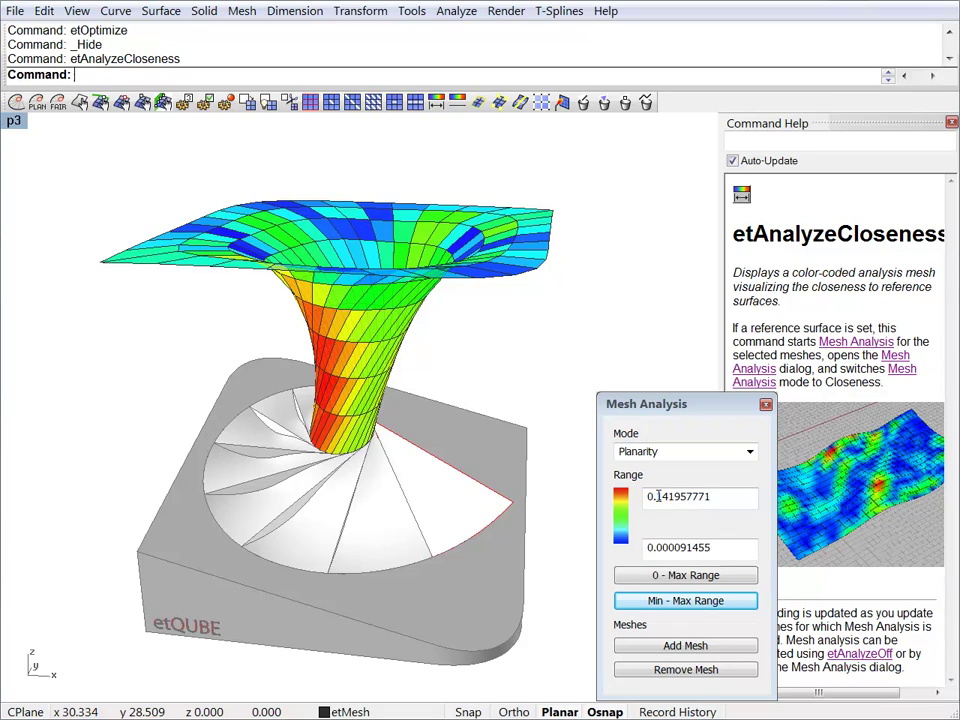
drag(656, 496, 682, 496)
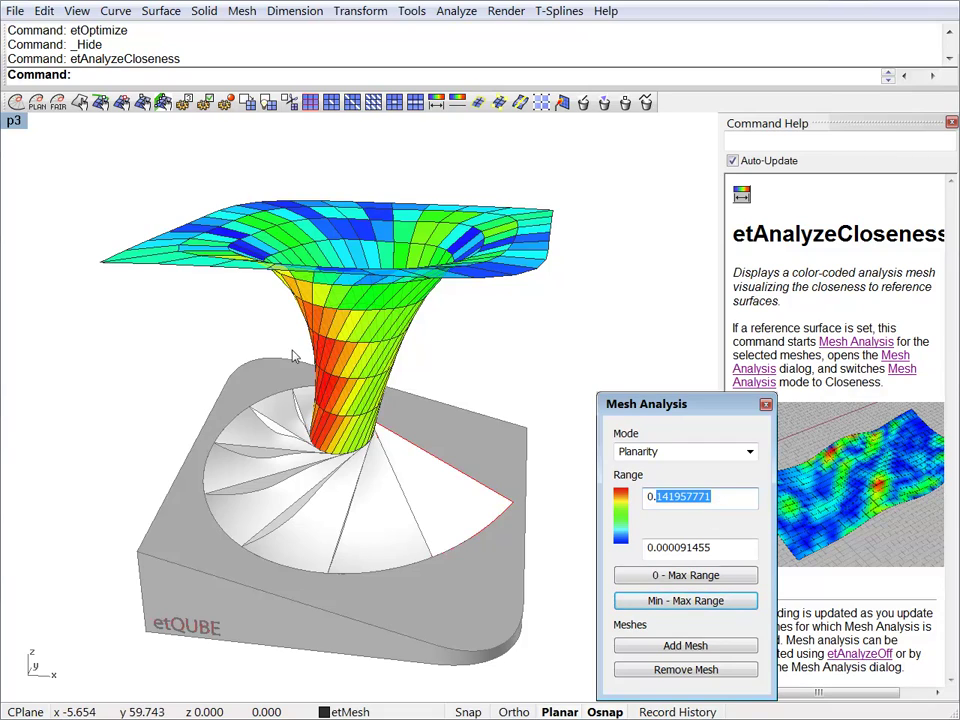
right_drag(294, 360, 380, 340)
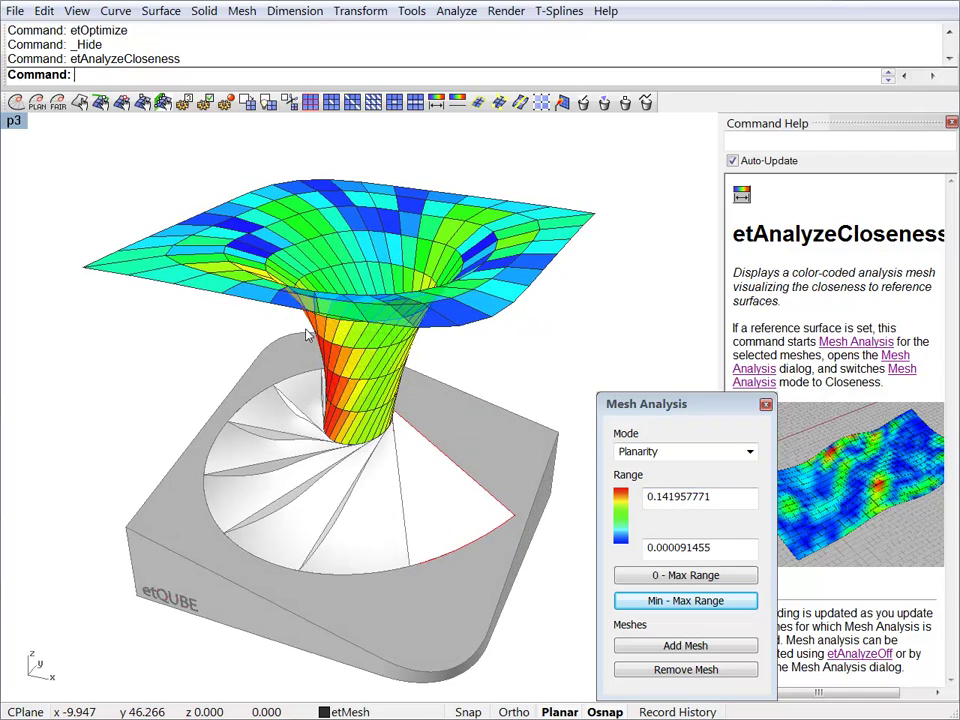
right_drag(255, 264, 235, 250)
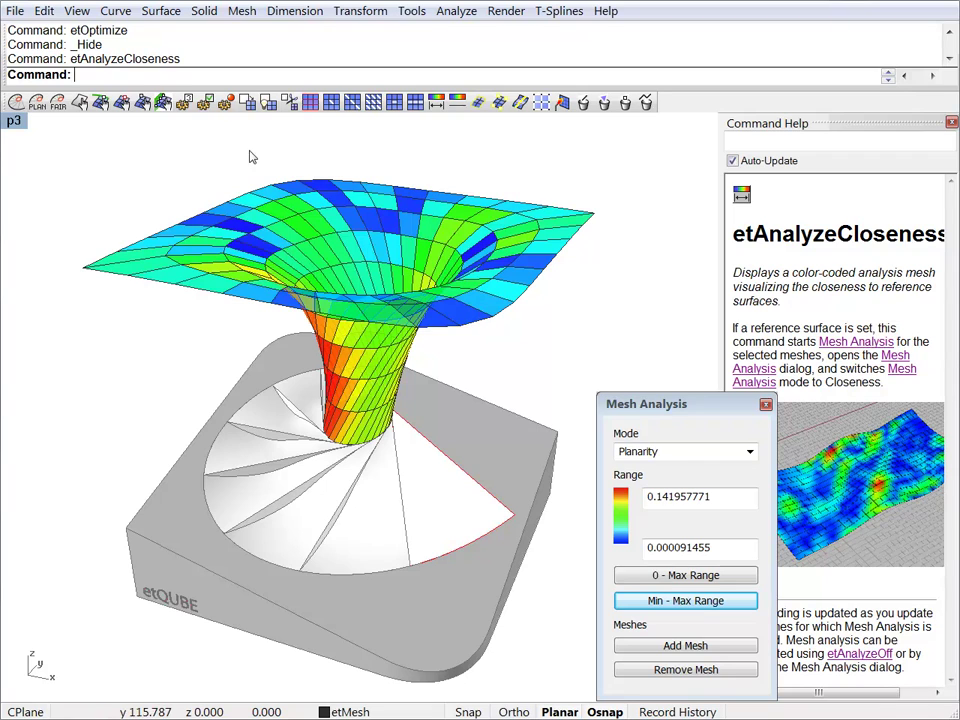
Set the Planarity importance to 1 in etOptionsImportance
click(184, 104)
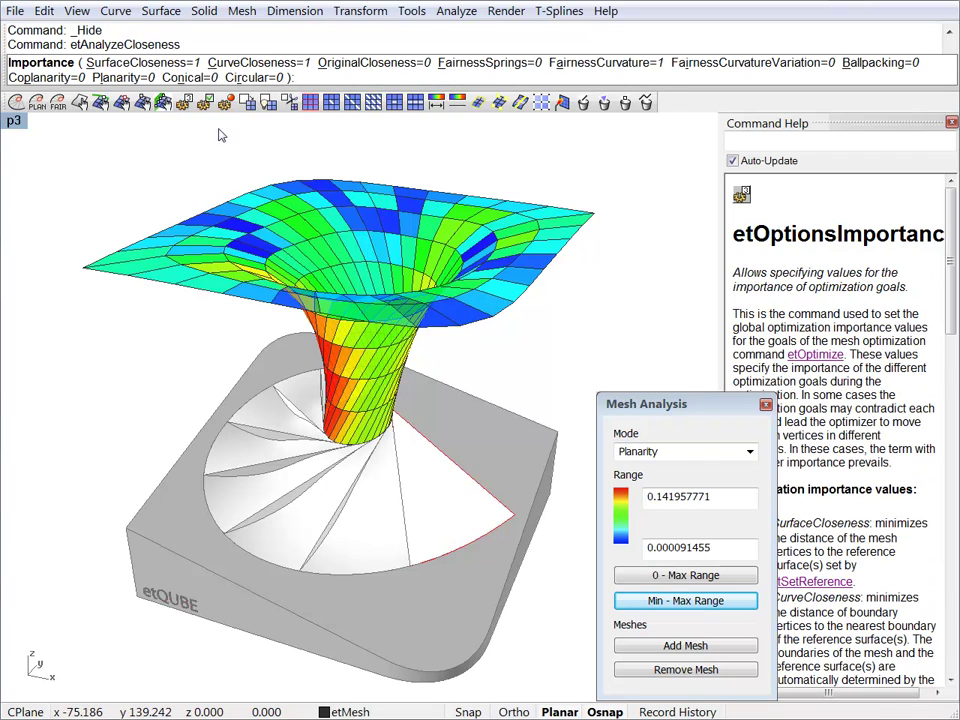
click(105, 72)
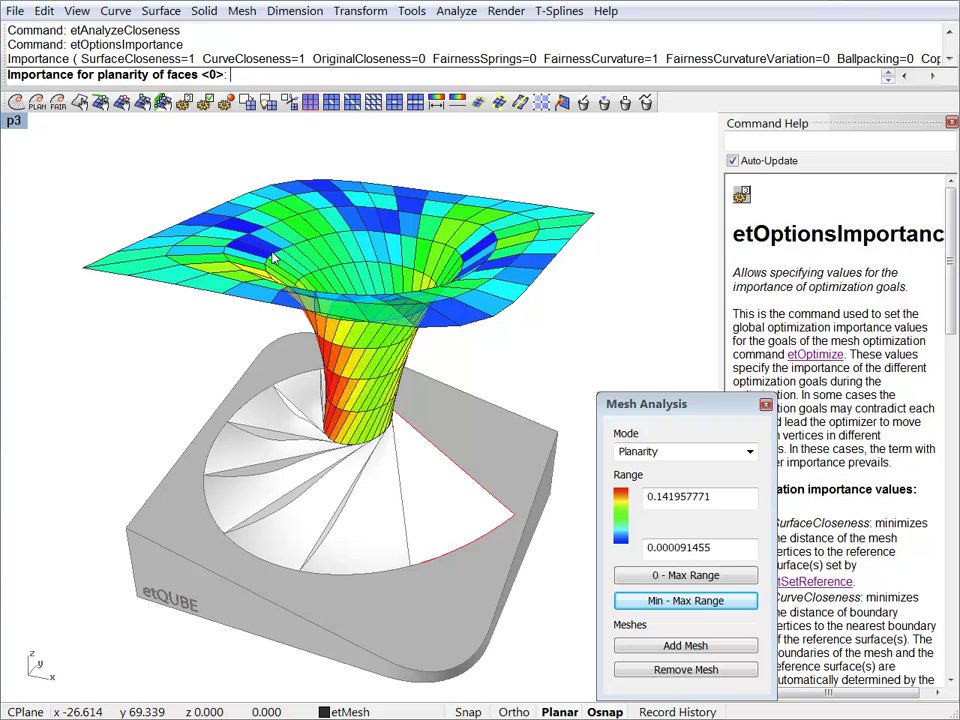
key(Return)
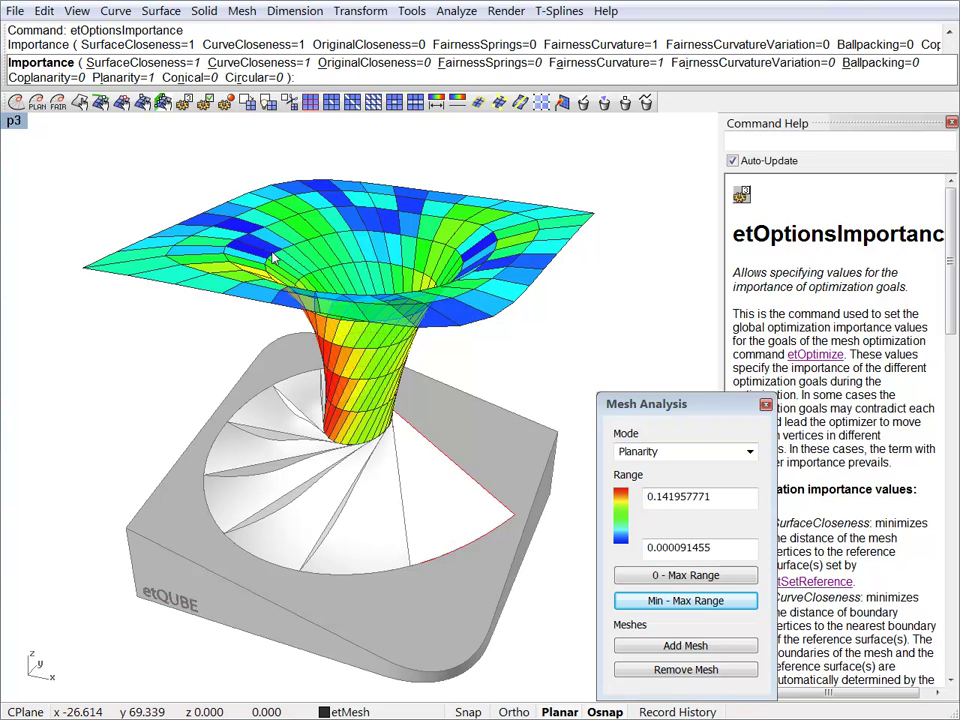
key(Return)
Optimize the funnel mesh four times and refit planarity colours to 0.001660659–0.125462187
click(231, 244)
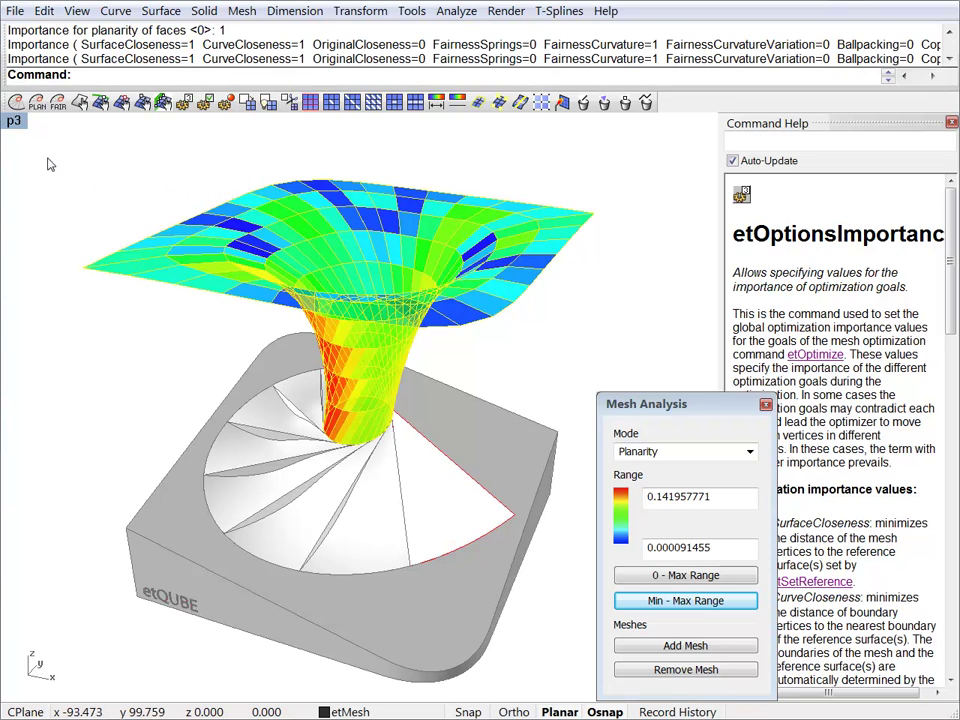
click(15, 102)
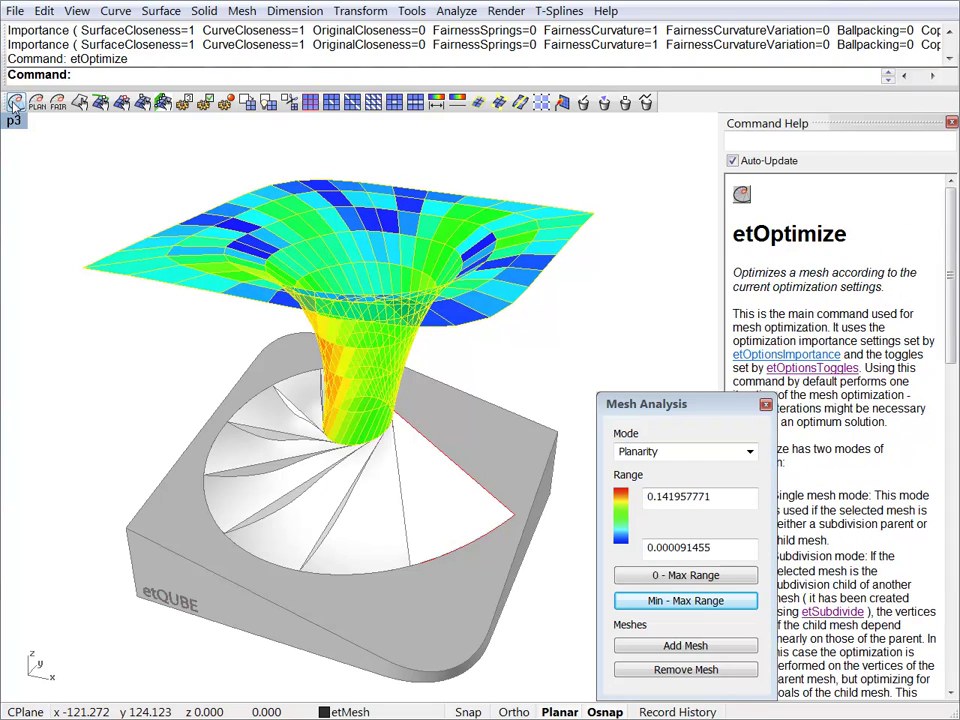
click(15, 102)
click(15, 102)
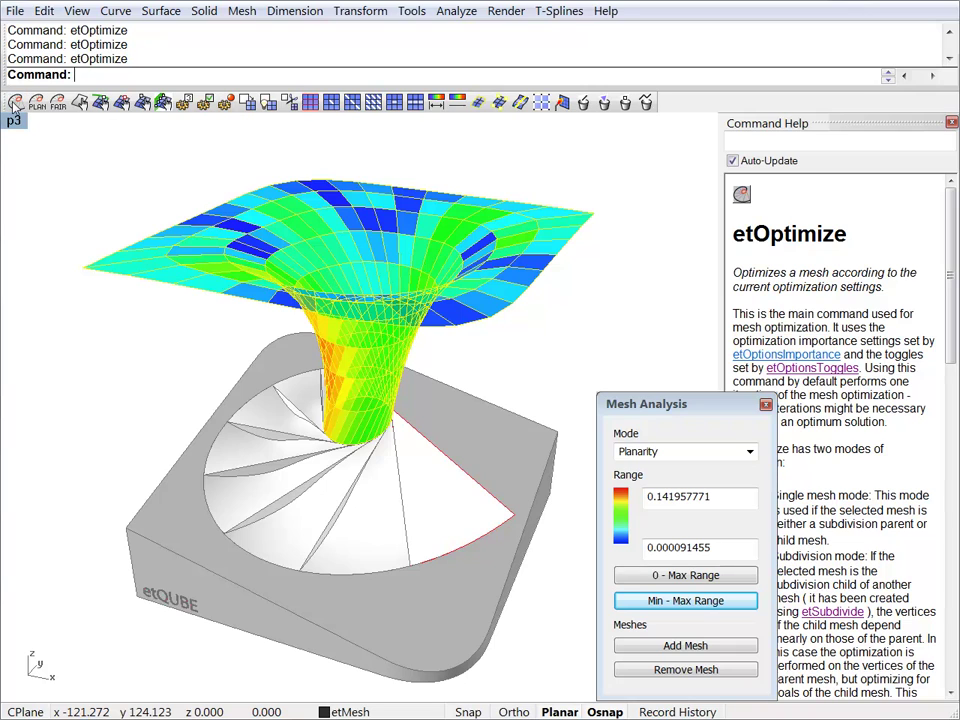
click(15, 102)
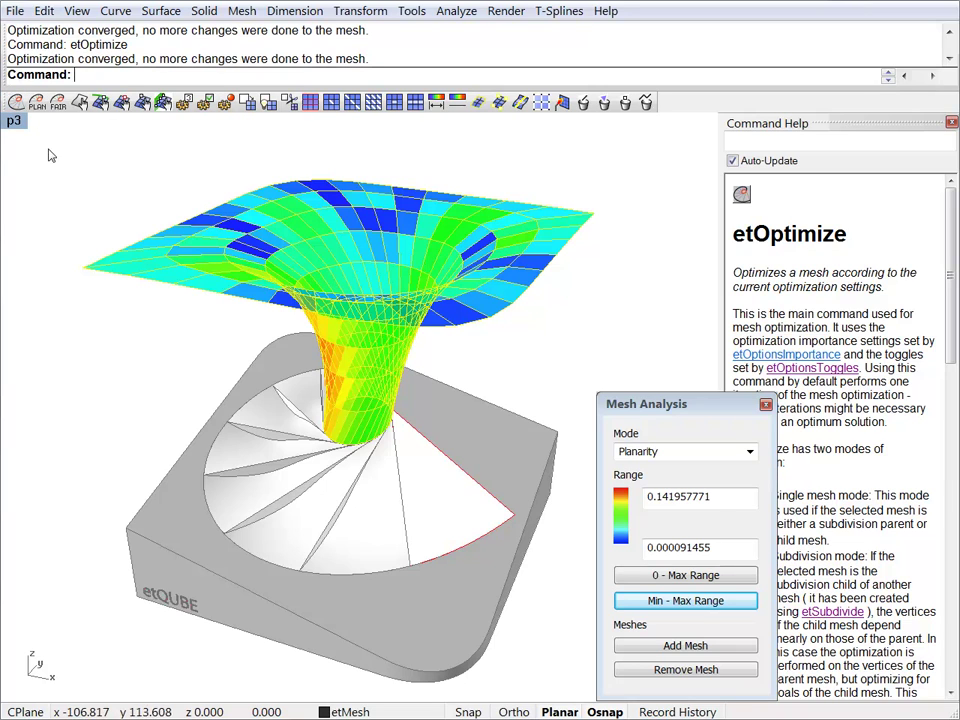
click(169, 199)
mouse_move(171, 270)
right_down()
mouse_move(336, 285)
mouse_move(369, 276)
mouse_move(226, 287)
mouse_move(152, 279)
mouse_move(160, 282)
right_up()
click(715, 603)
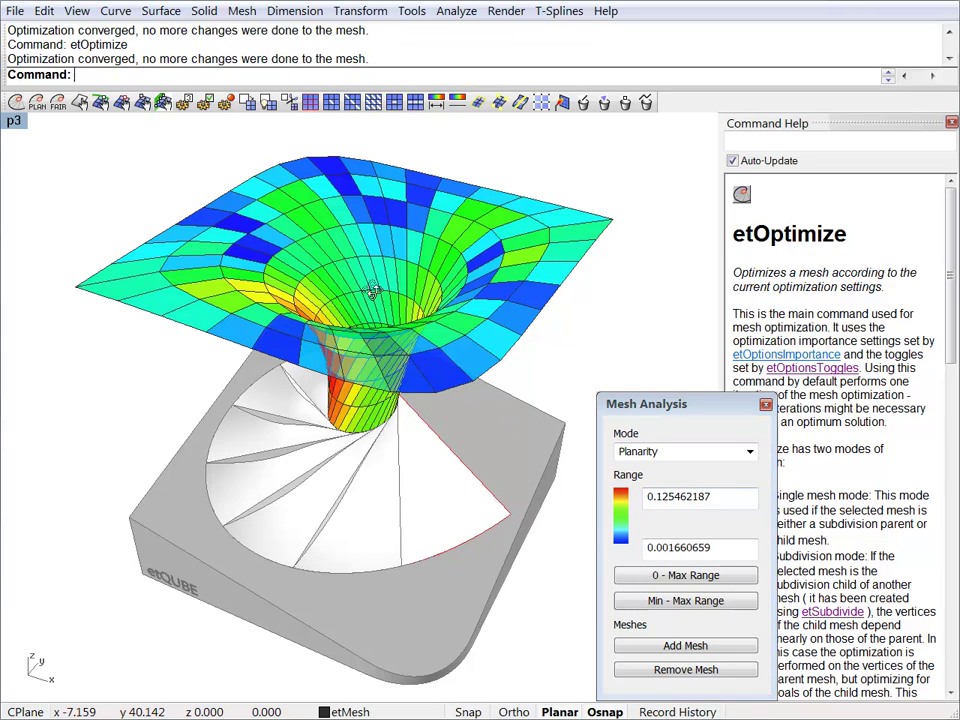
right_drag(375, 287, 345, 297)
Raise the Planarity importance to 5
click(205, 102)
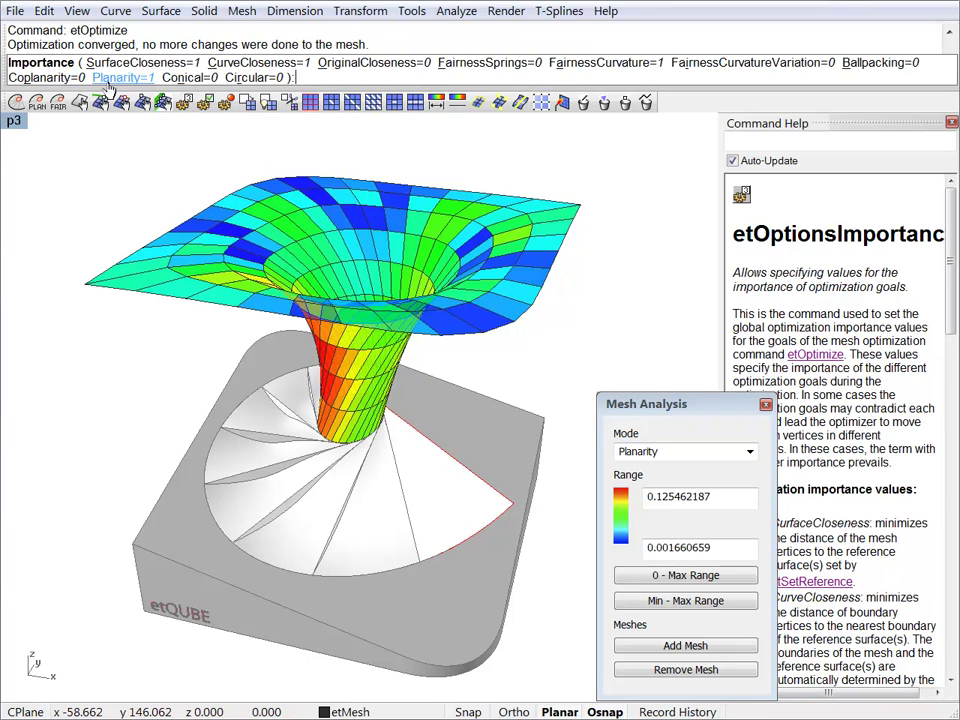
click(100, 80)
text(5)
key(Return)
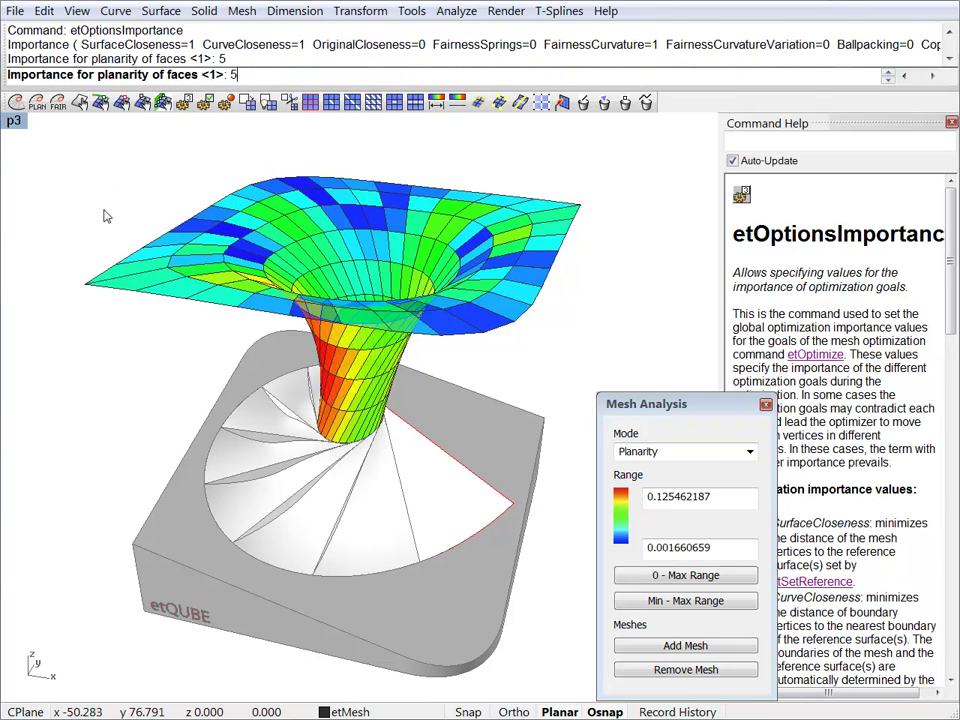
key(Return)
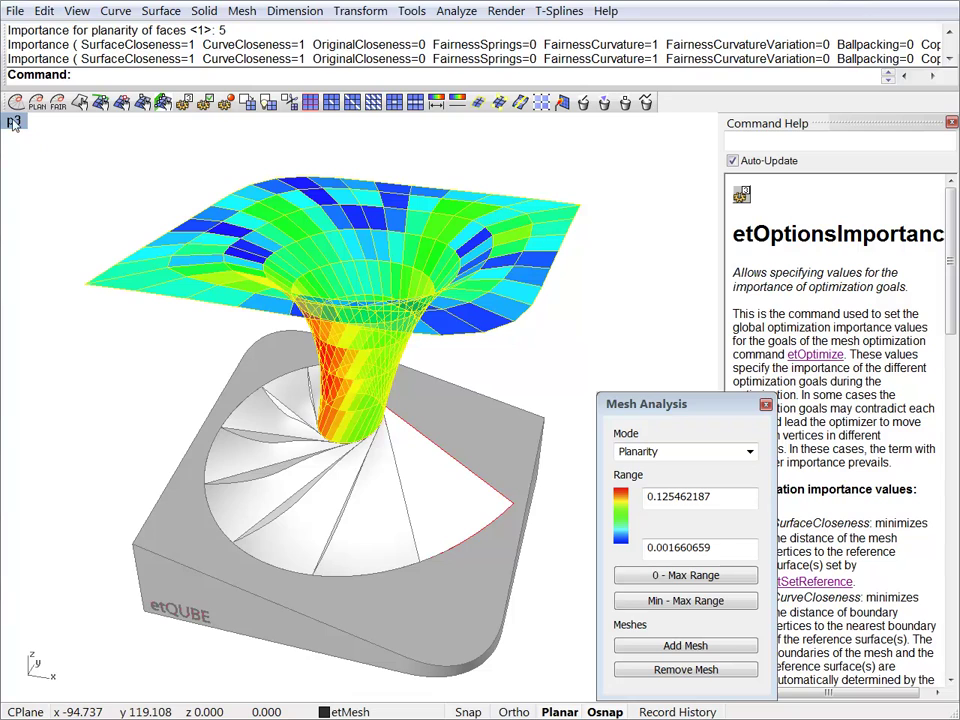
Optimize the funnel mesh five times and refit planarity colours to 0.00000462–0.025702255
click(15, 103)
click(15, 103)
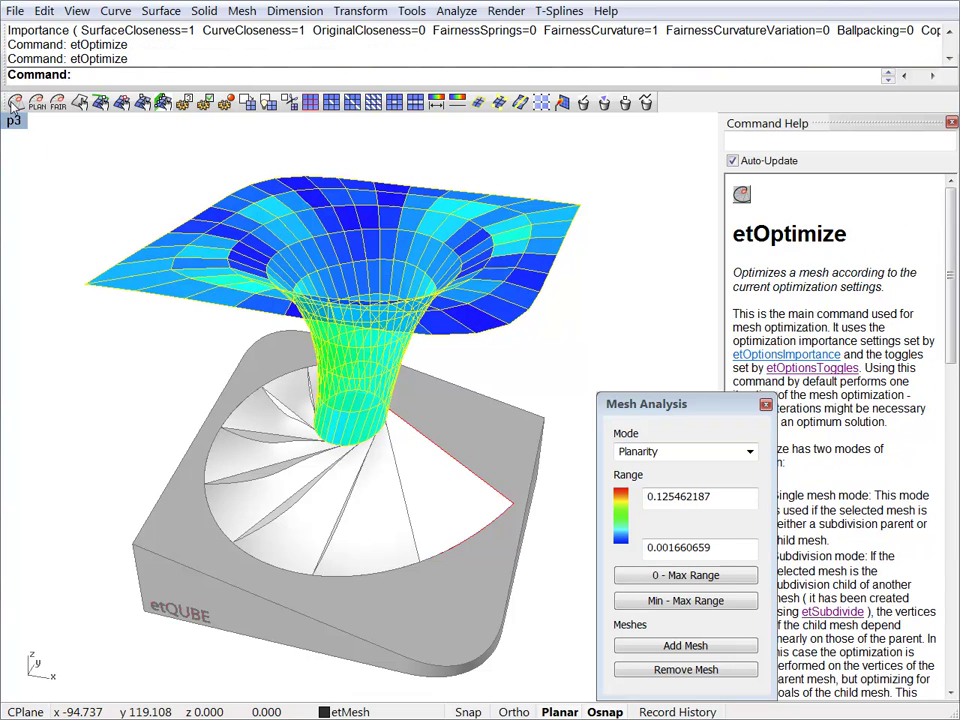
click(15, 103)
click(15, 103)
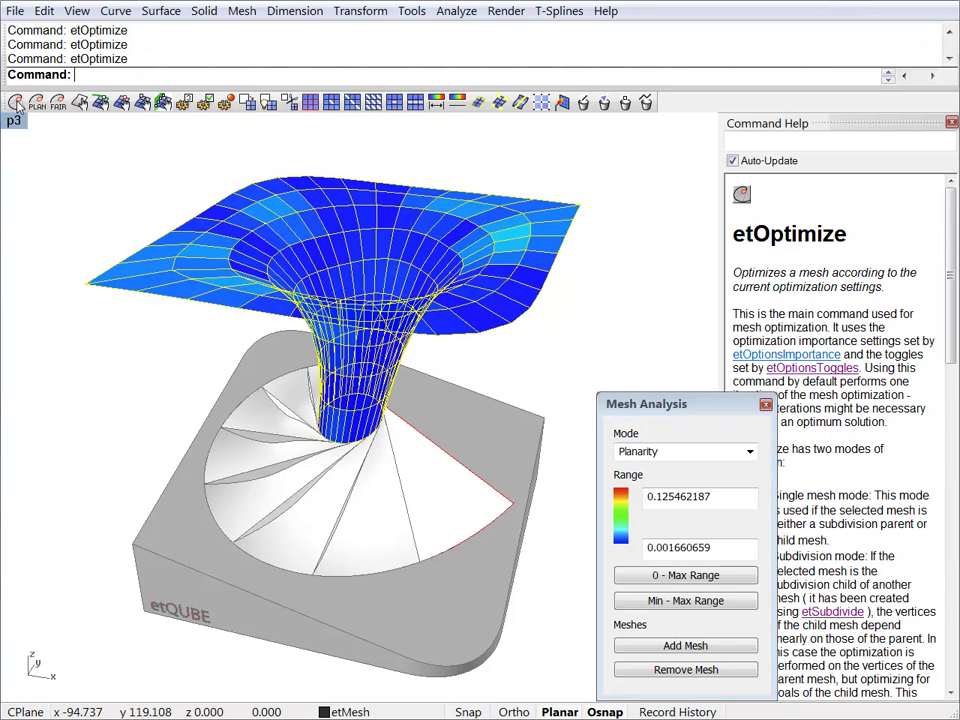
click(16, 104)
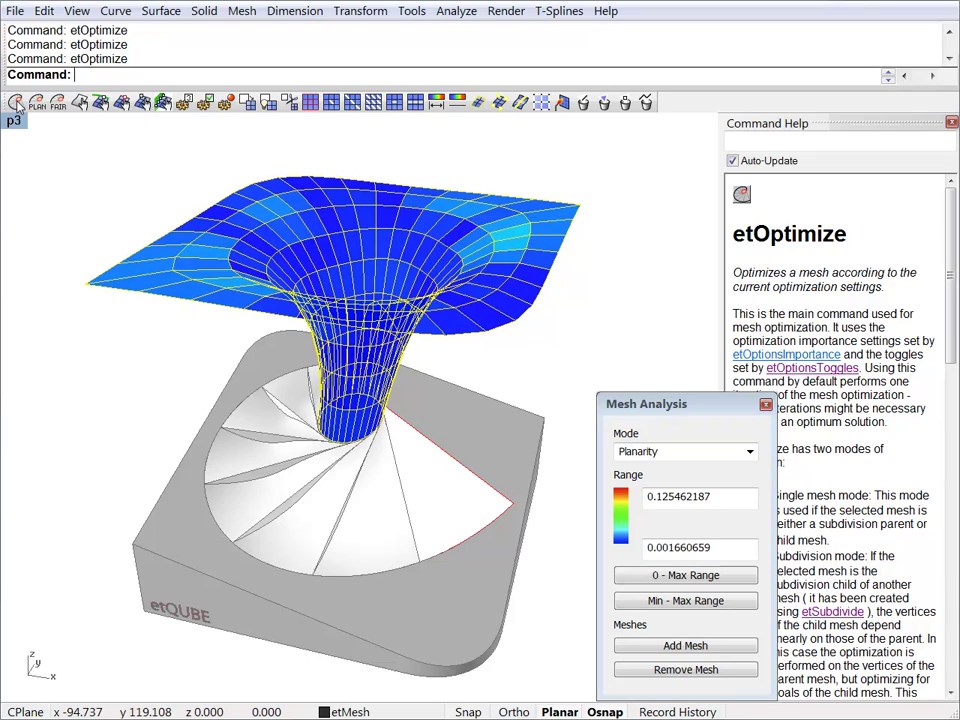
key(Escape)
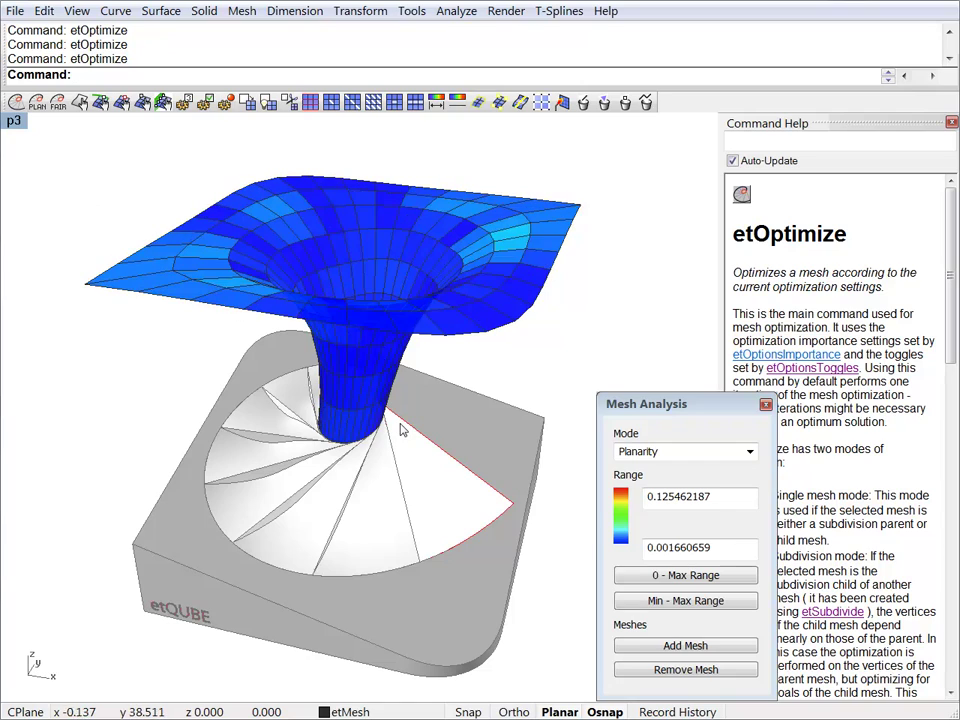
click(709, 607)
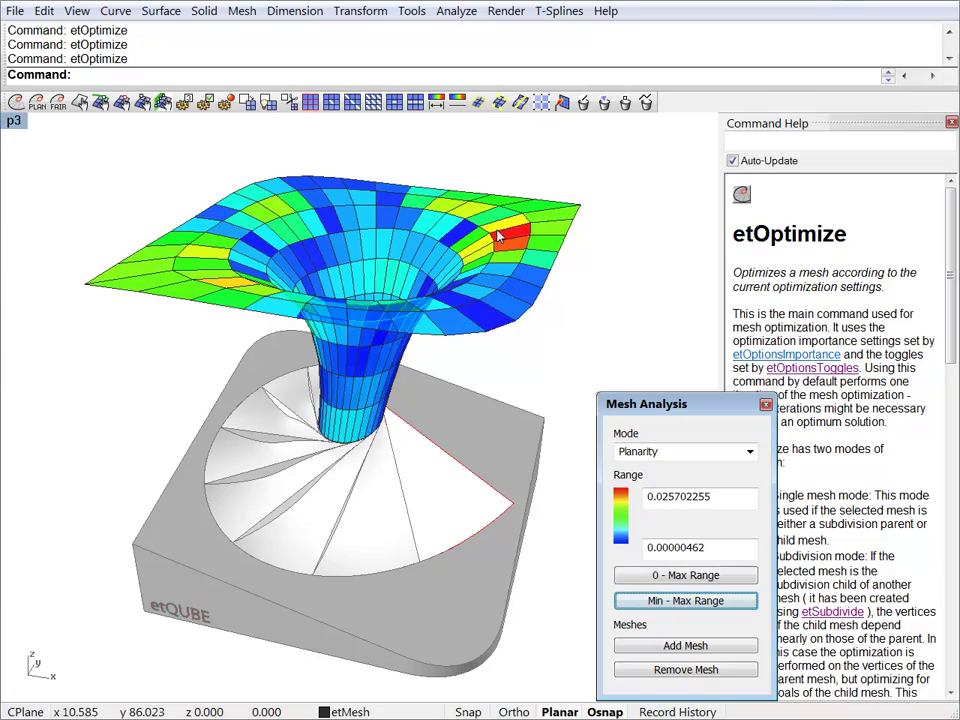
right_drag(390, 250, 571, 204)
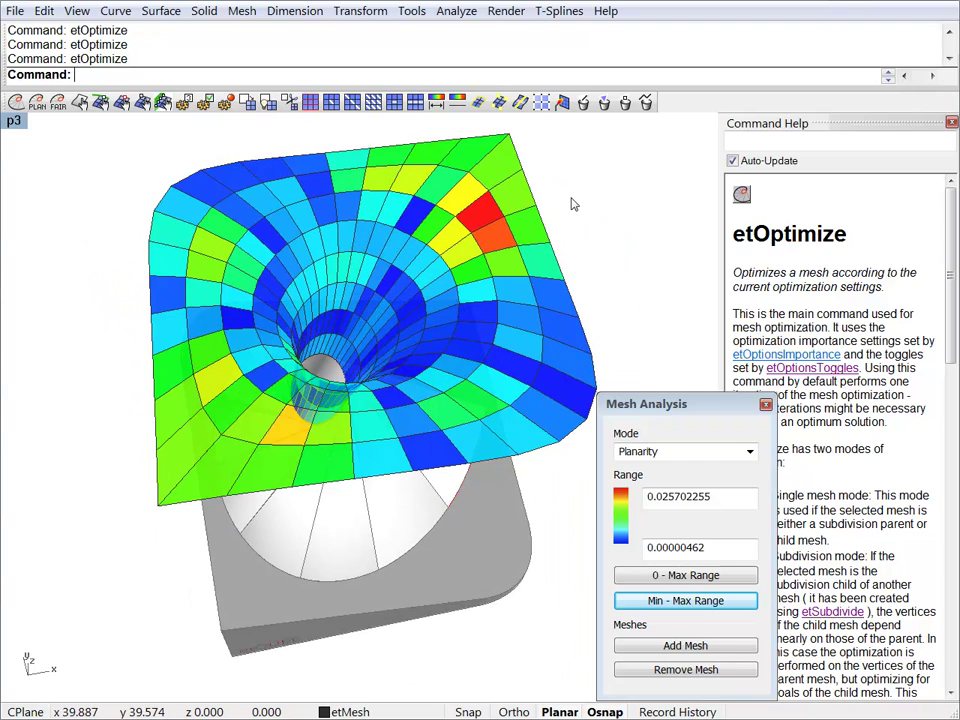
Measure two distances across the red least-planar face, reading 2.391 meters
text(d)
key(Return)
click(462, 214)
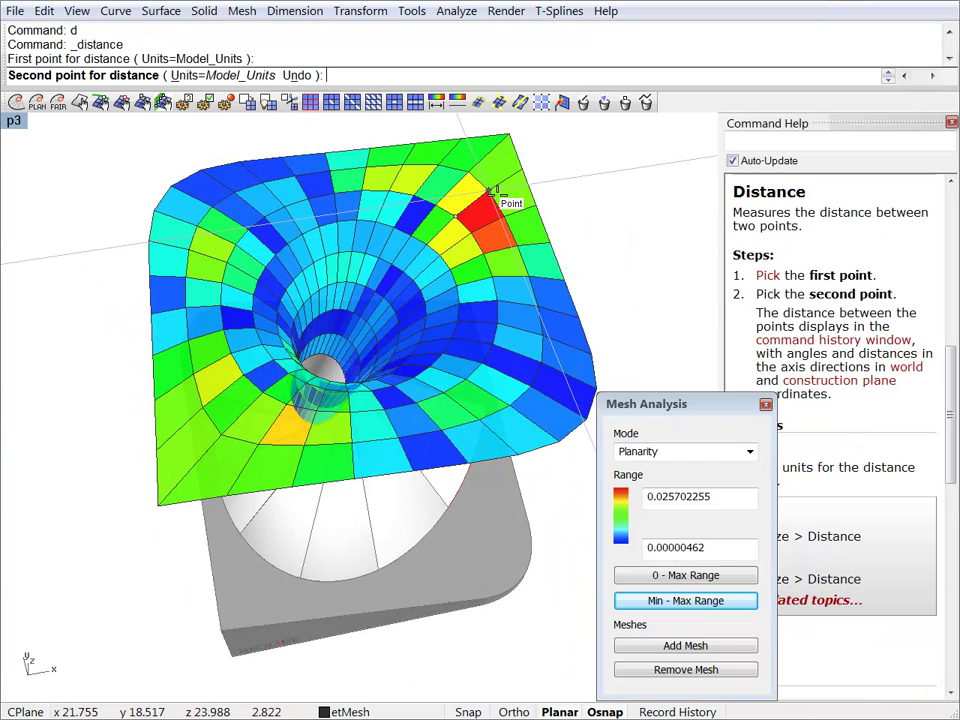
click(497, 197)
text(d)
key(Return)
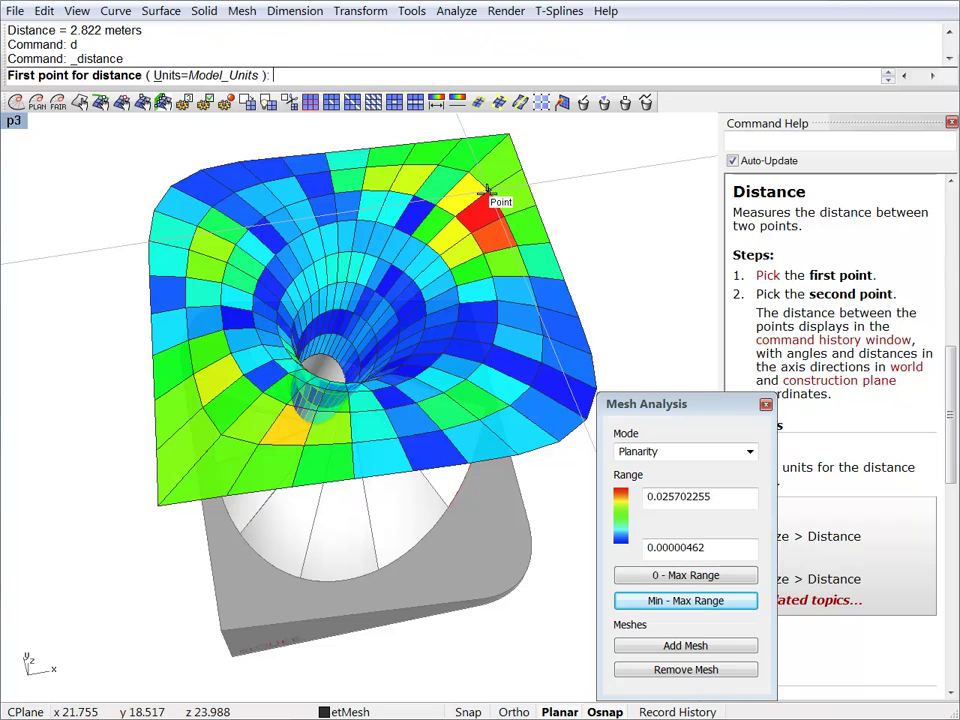
click(490, 205)
click(505, 222)
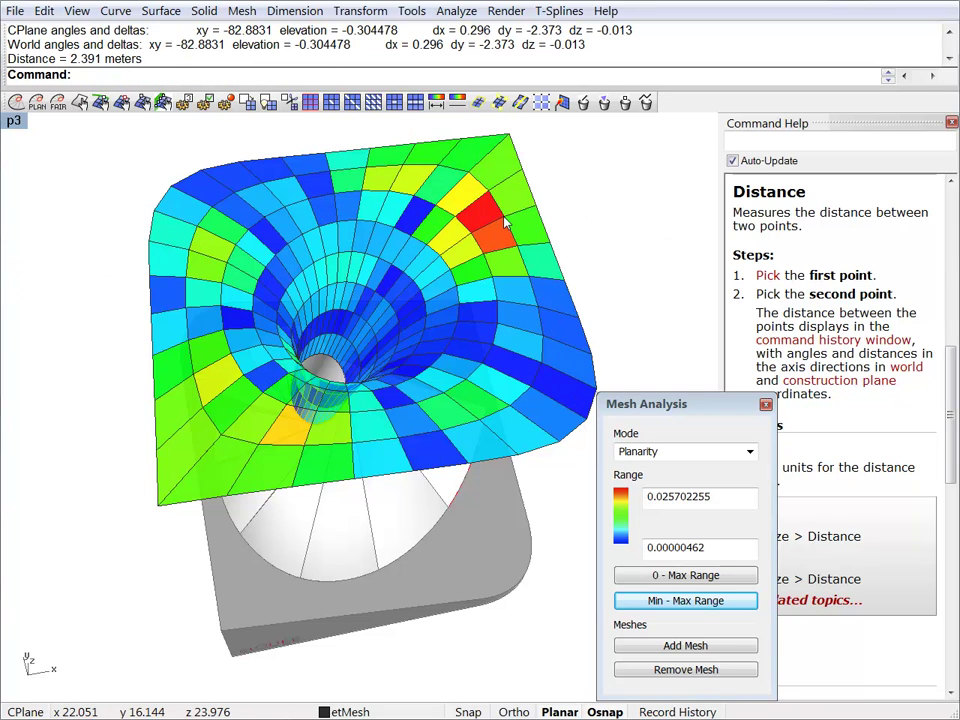
right_drag(392, 461, 317, 389)
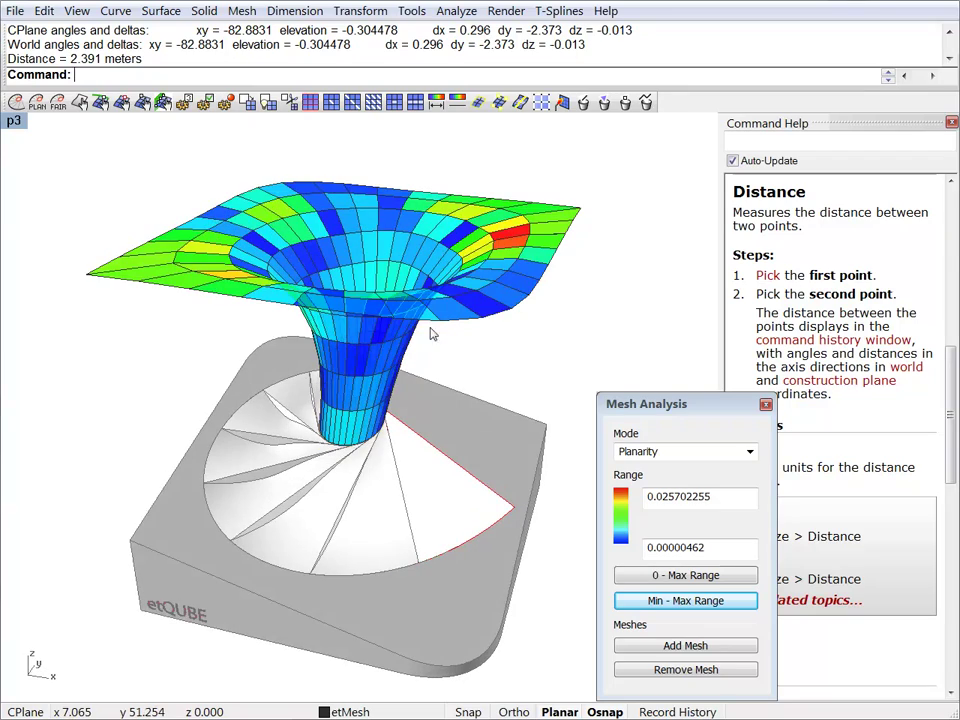
mouse_move(440, 316)
right_down()
mouse_move(332, 392)
mouse_move(342, 425)
mouse_move(251, 397)
mouse_move(264, 339)
mouse_move(190, 272)
mouse_move(332, 317)
mouse_move(388, 304)
mouse_move(433, 307)
mouse_move(436, 325)
mouse_move(428, 319)
mouse_move(436, 316)
right_up()
right_drag(295, 395, 250, 288)
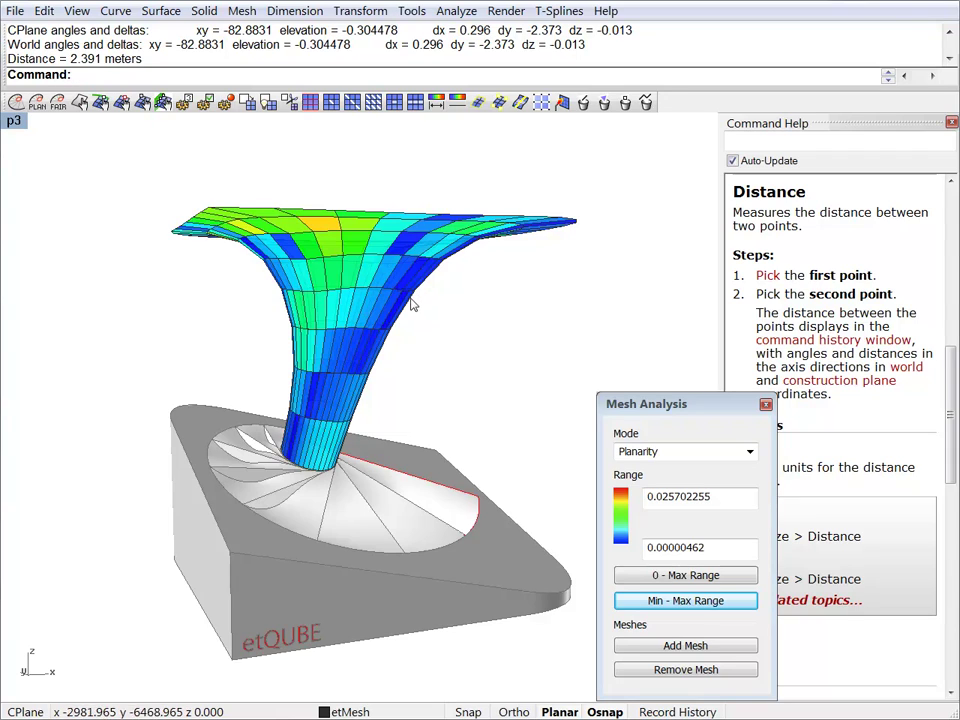
Show the funnel mesh's points and window-select the 32-vertex ring near the neck top
click(365, 300)
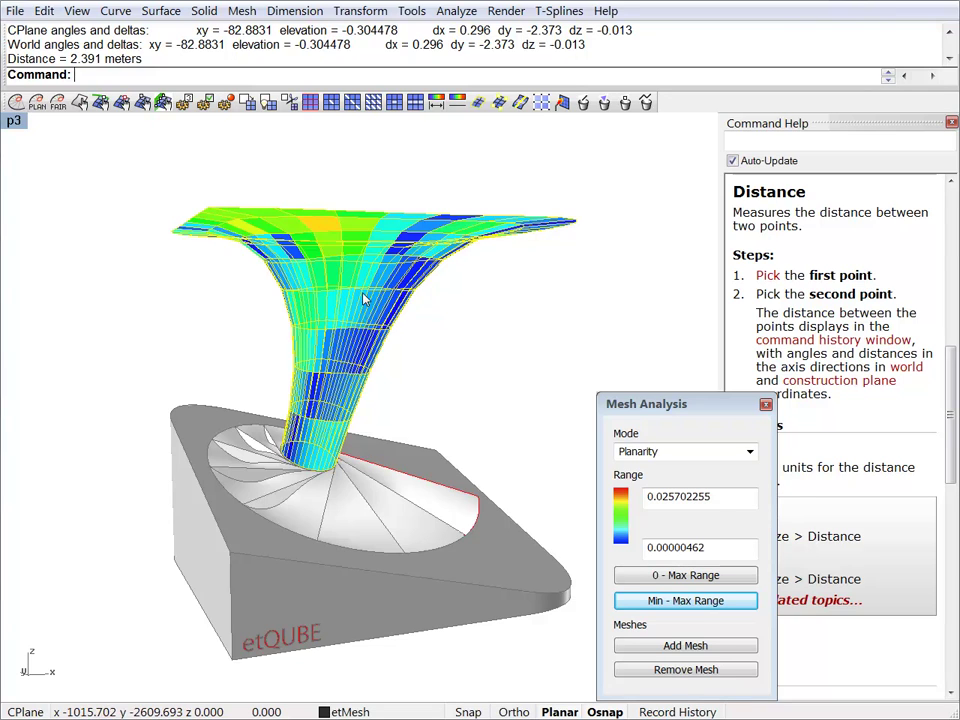
right_drag(366, 304, 372, 312)
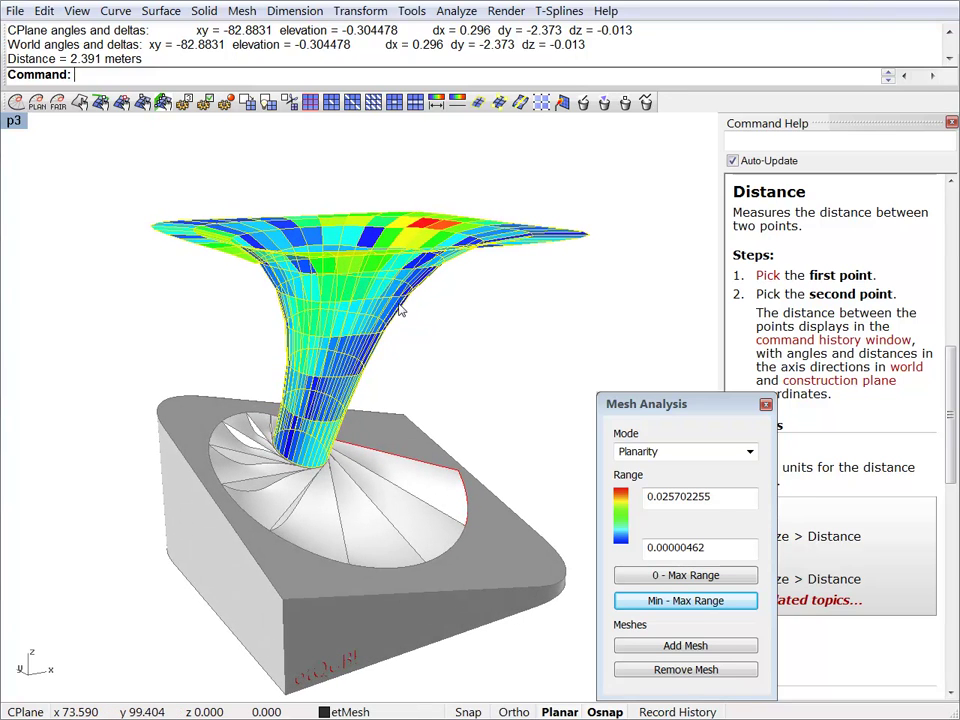
key(F10)
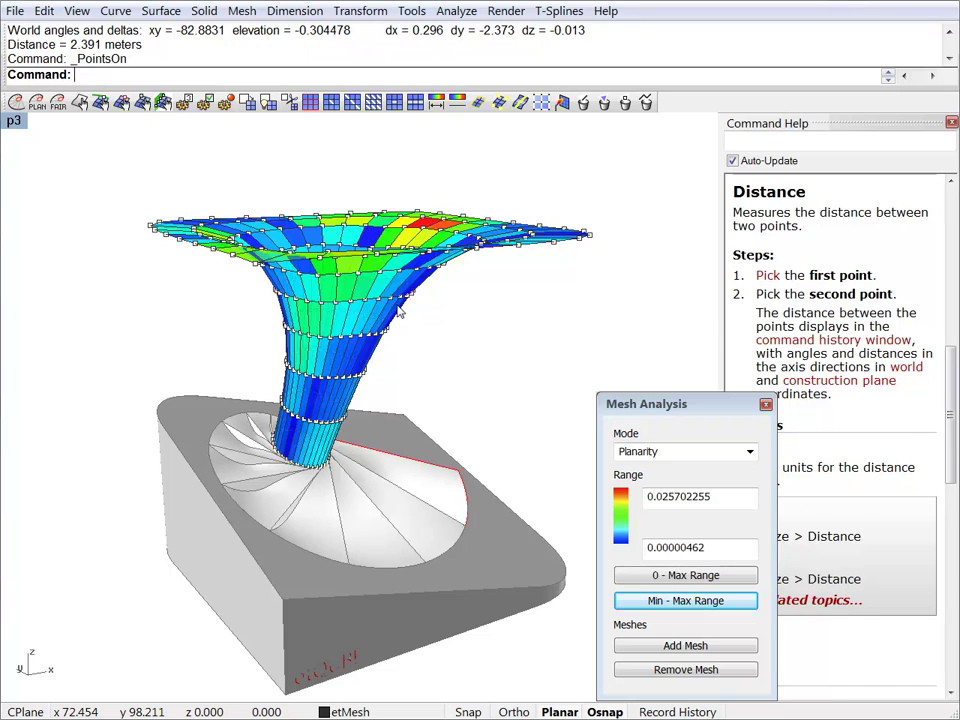
right_drag(403, 369, 248, 275)
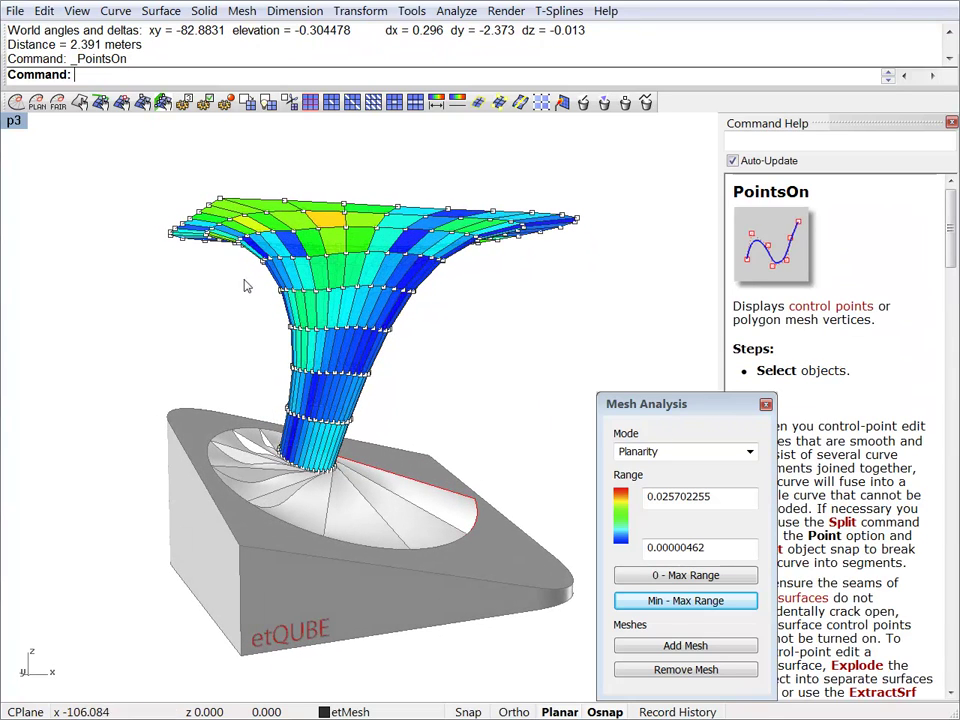
drag(356, 305, 442, 308)
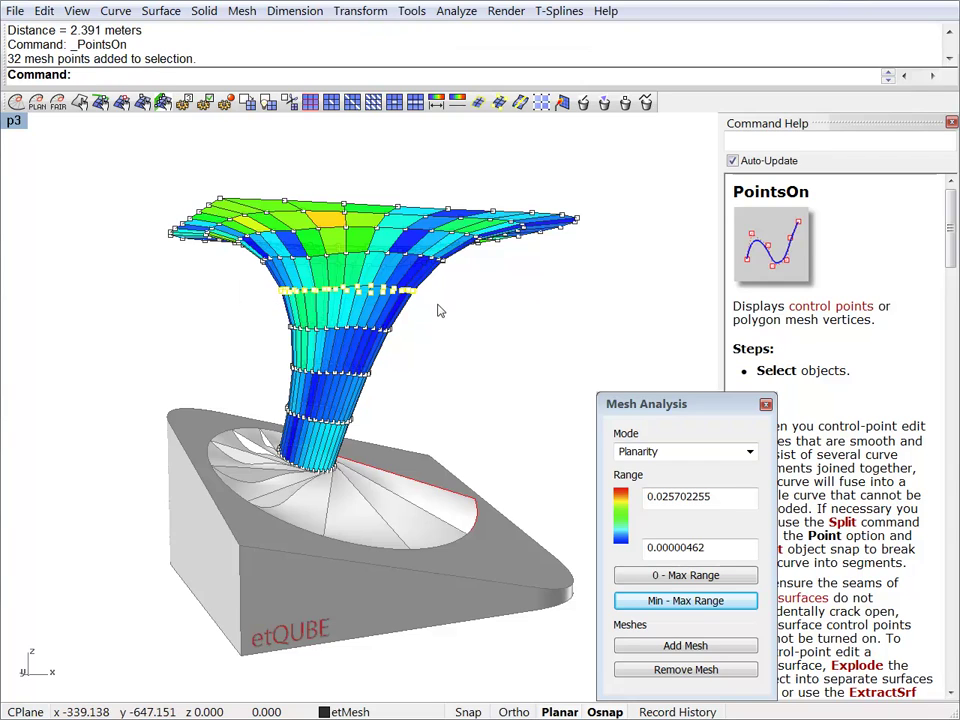
Flag the selected ring coplanar with etSetVerticesCoplanar, Planetype=ParallelToXYPlane, then hide points
click(164, 104)
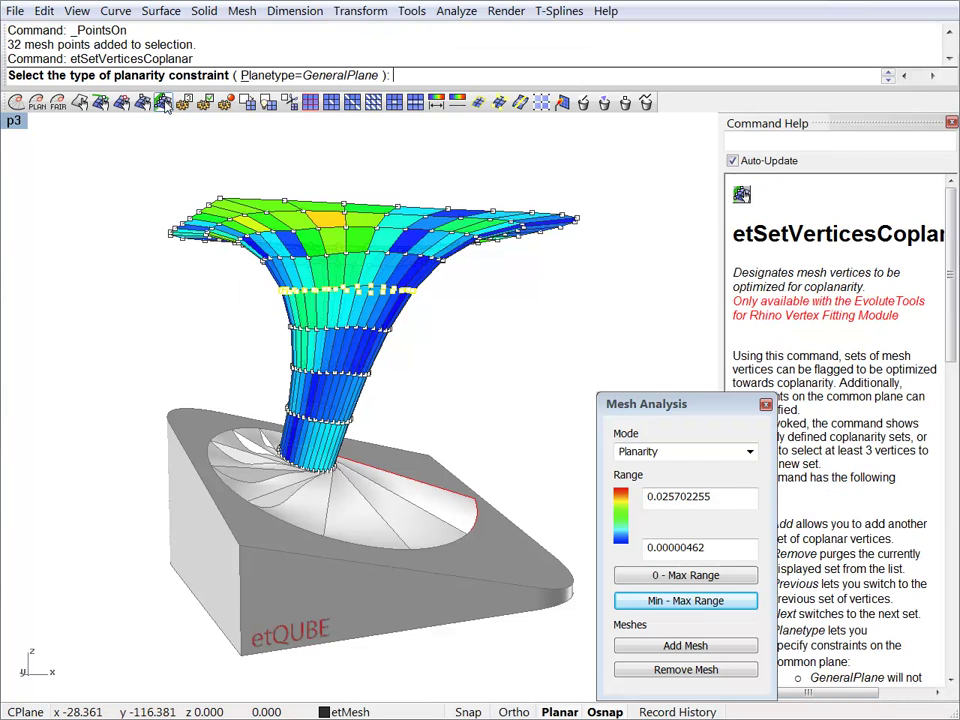
click(308, 75)
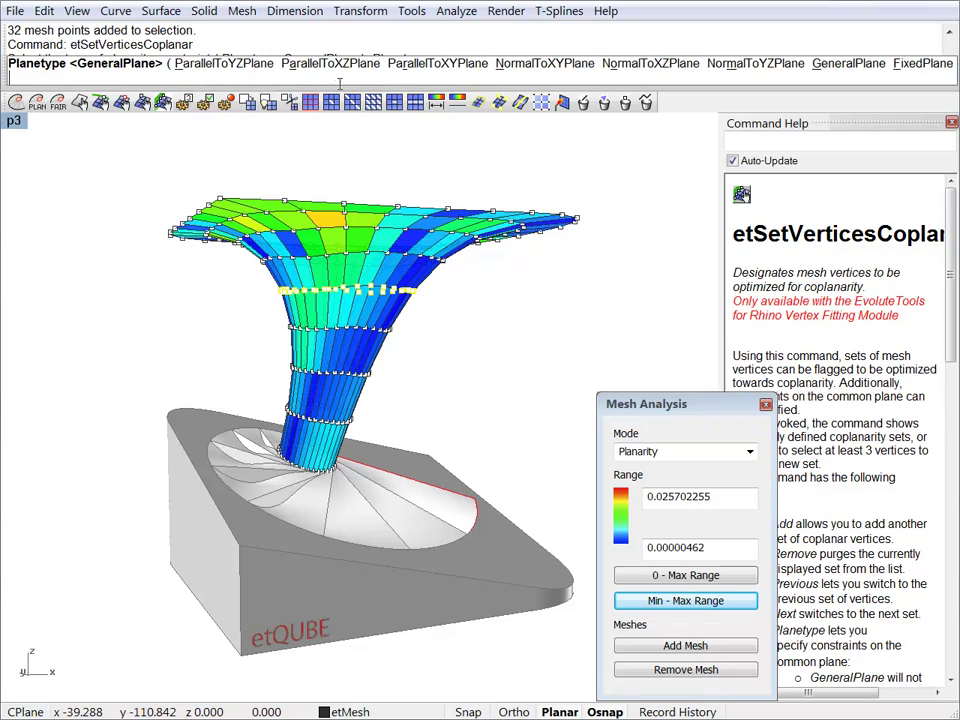
click(438, 63)
key(Return)
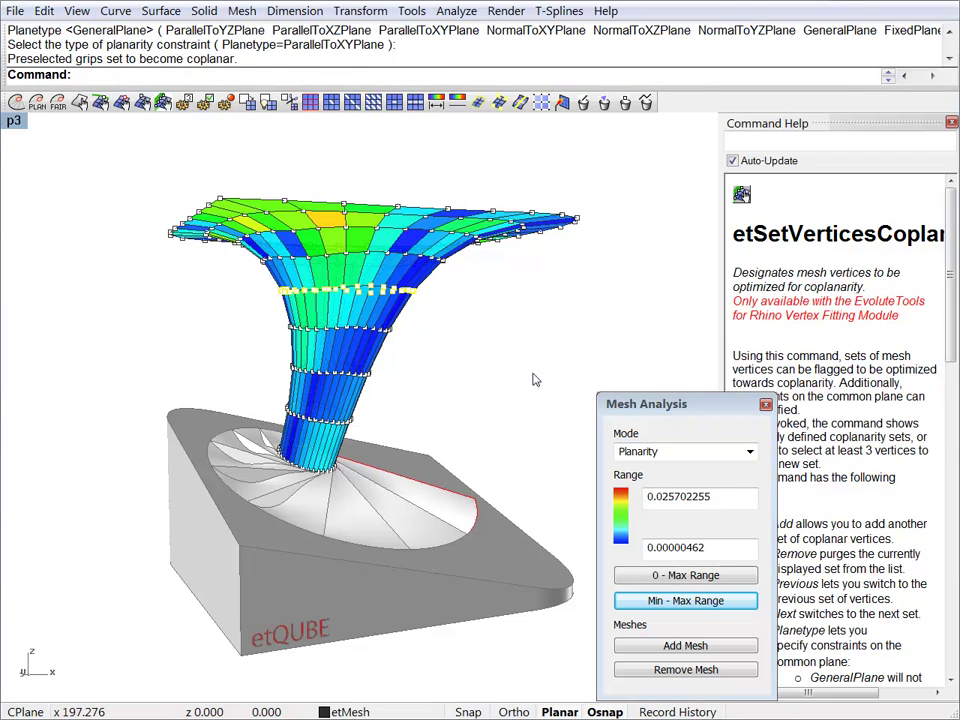
key(Escape)
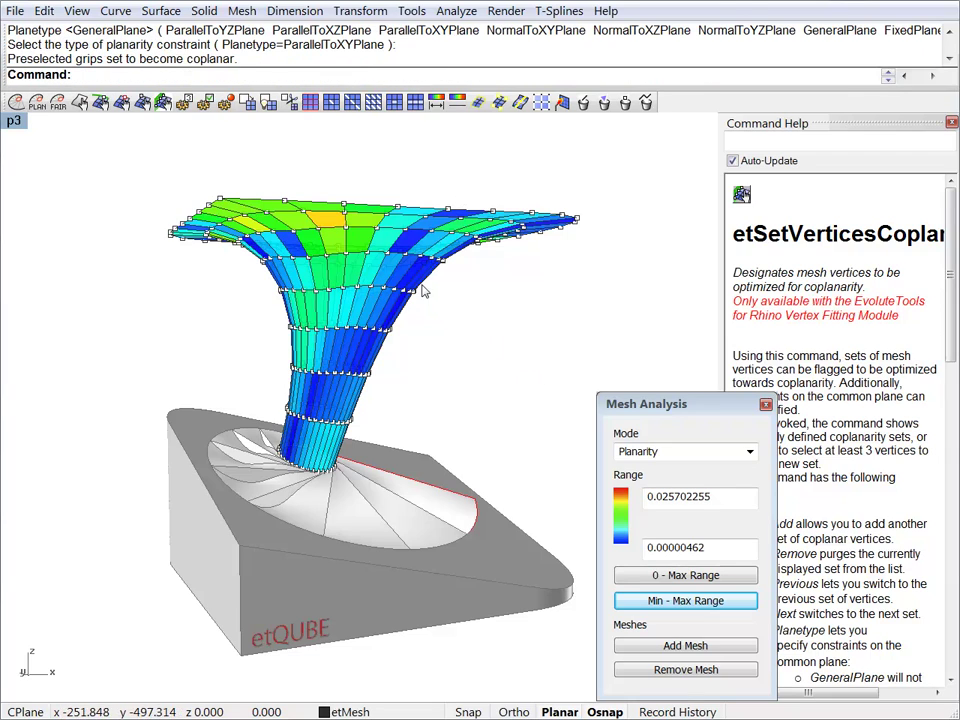
Set the Coplanarity importance to 2 in etOptionsImportance
click(184, 102)
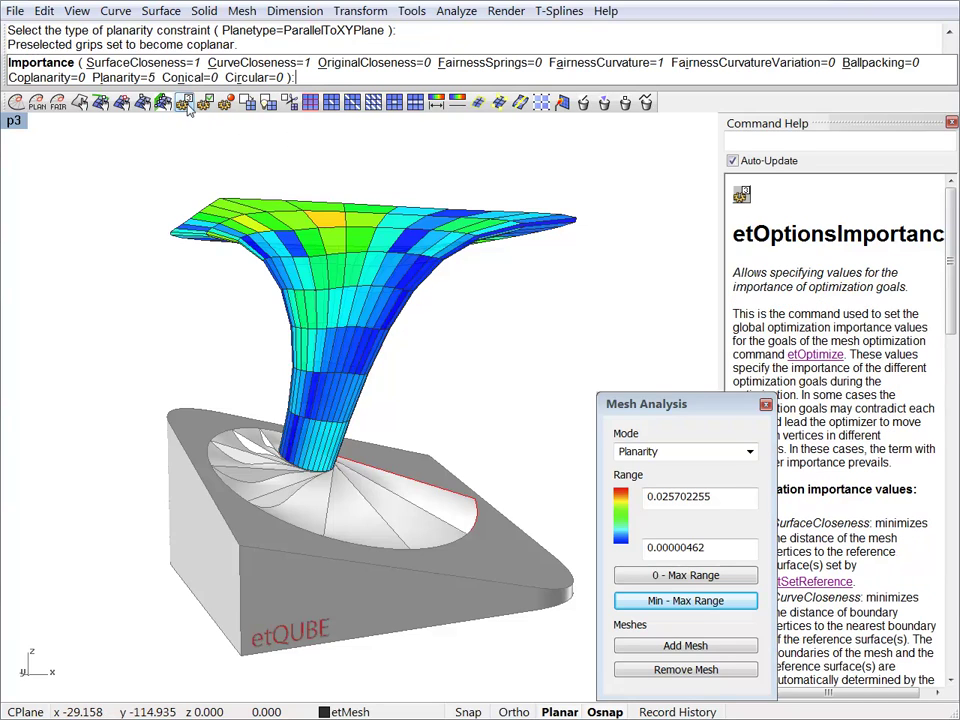
click(57, 78)
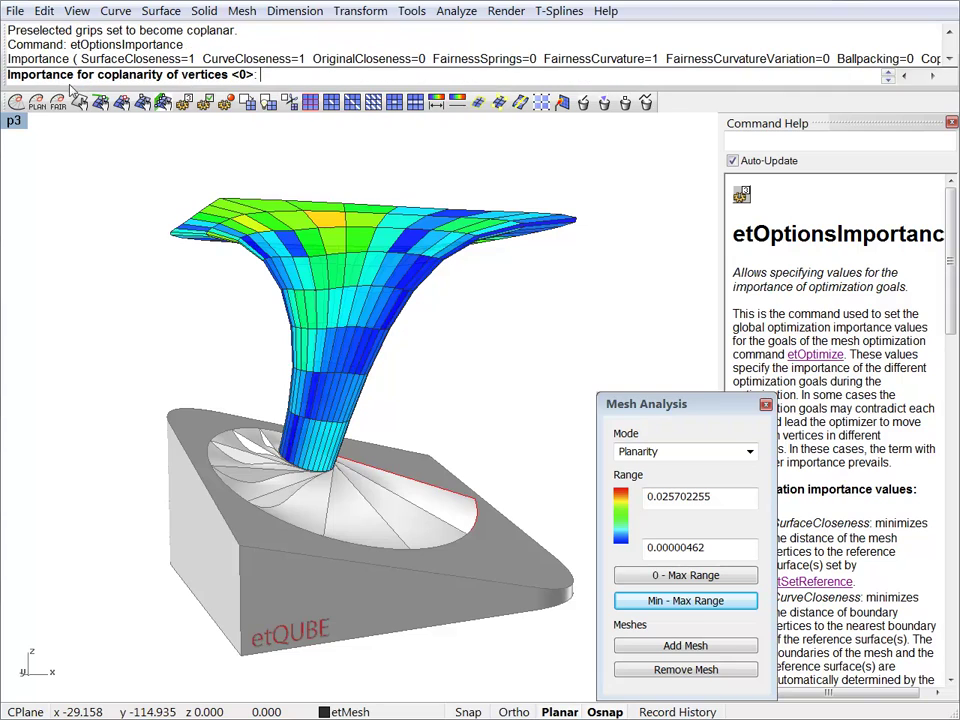
text(2)
key(Return)
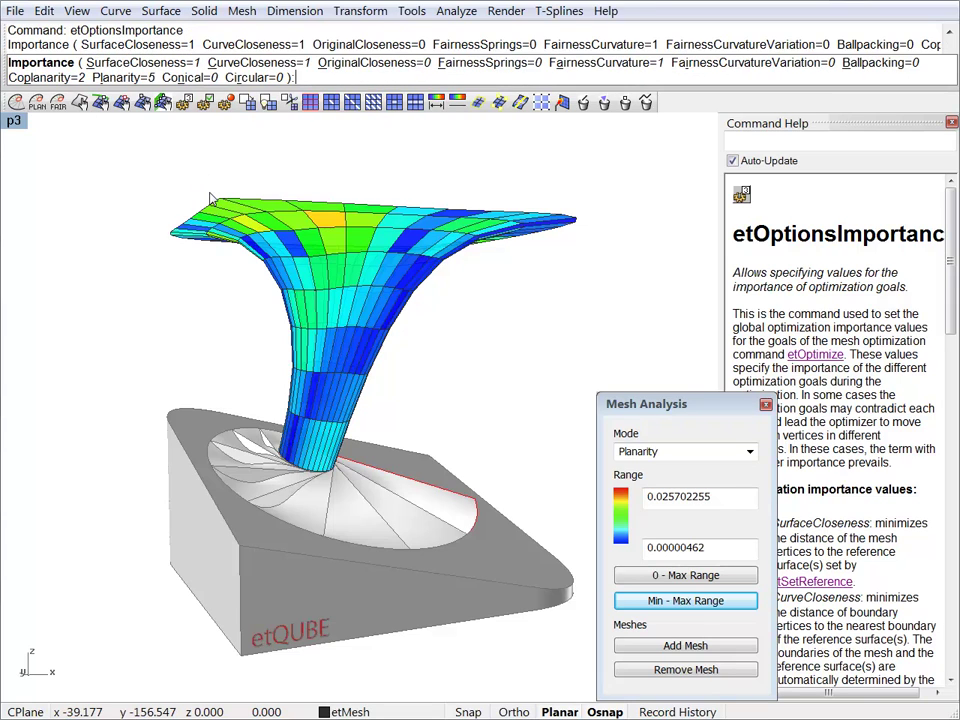
key(Return)
Run etOptimize three times on the funnel mesh so the constrained ring flattens
click(334, 264)
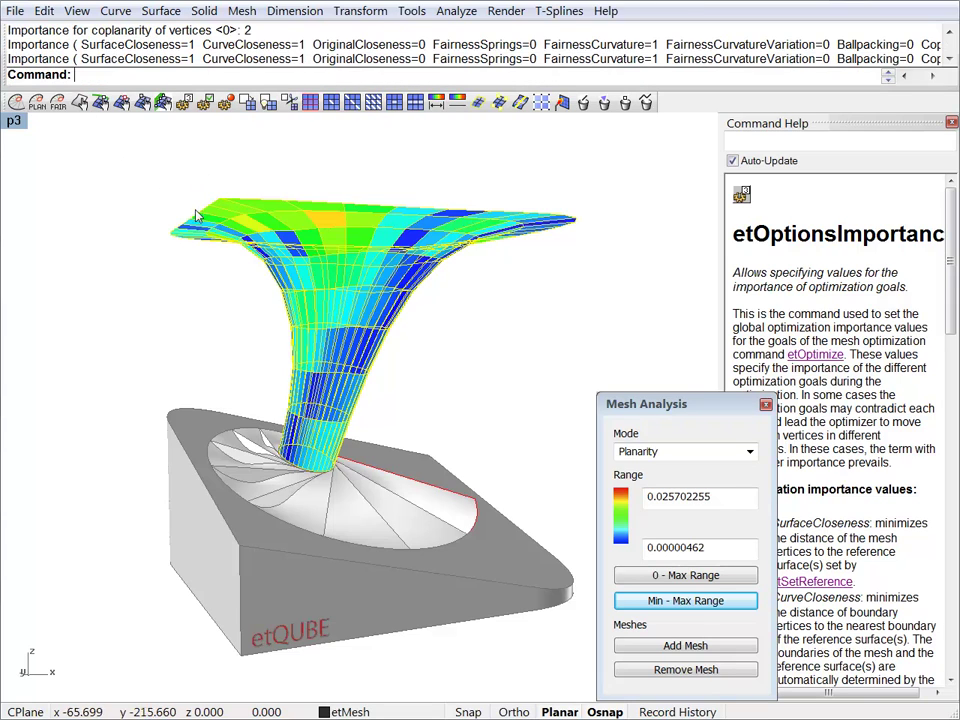
click(16, 103)
click(15, 103)
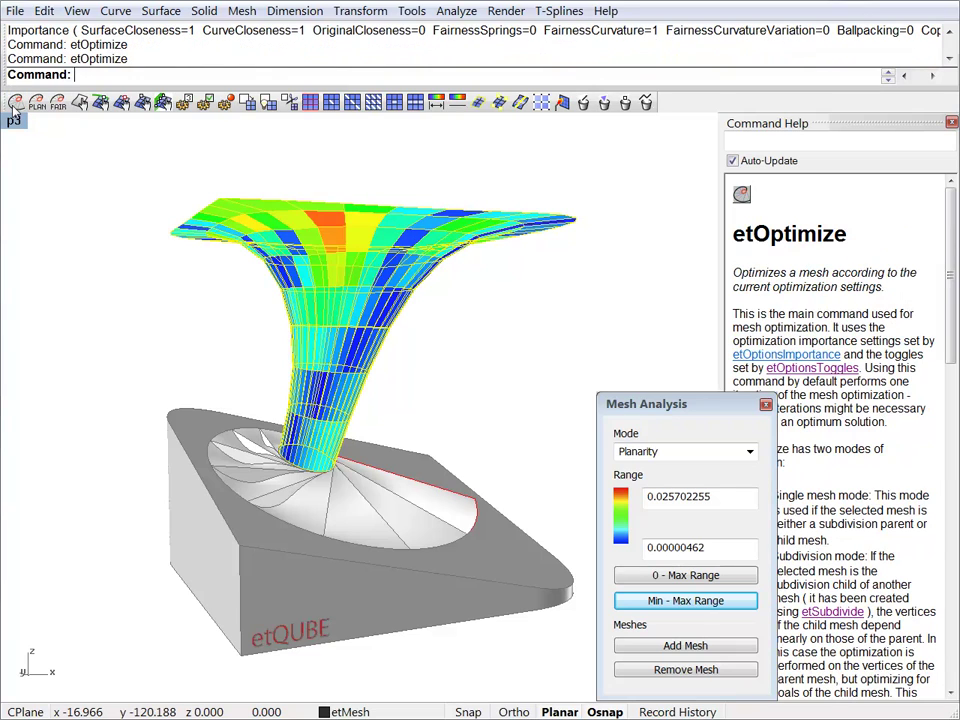
click(15, 105)
click(90, 199)
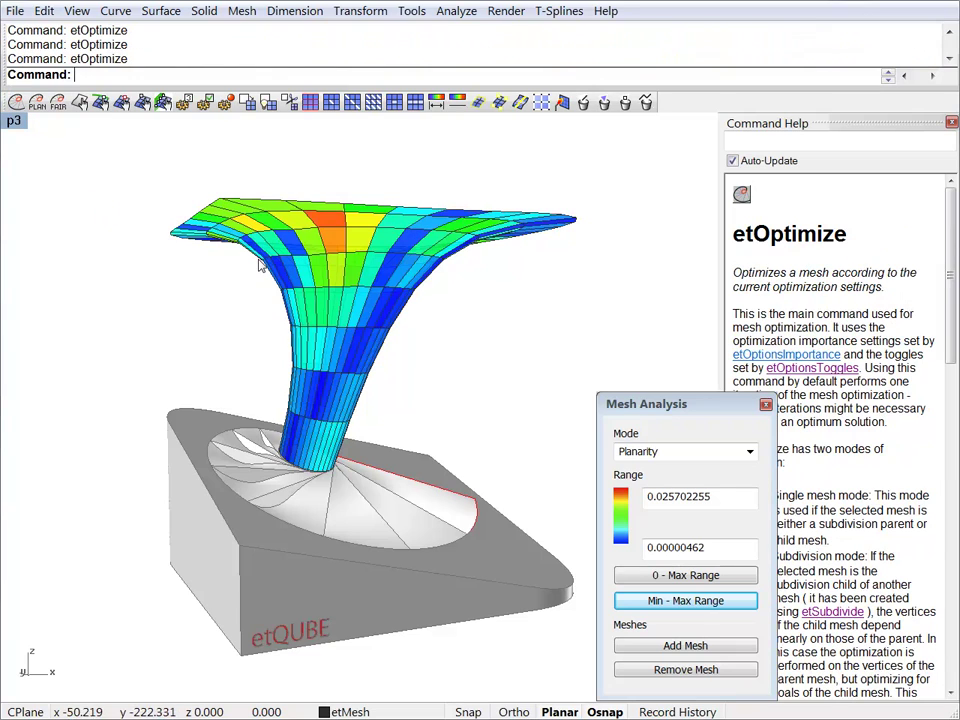
right_drag(445, 316, 370, 421)
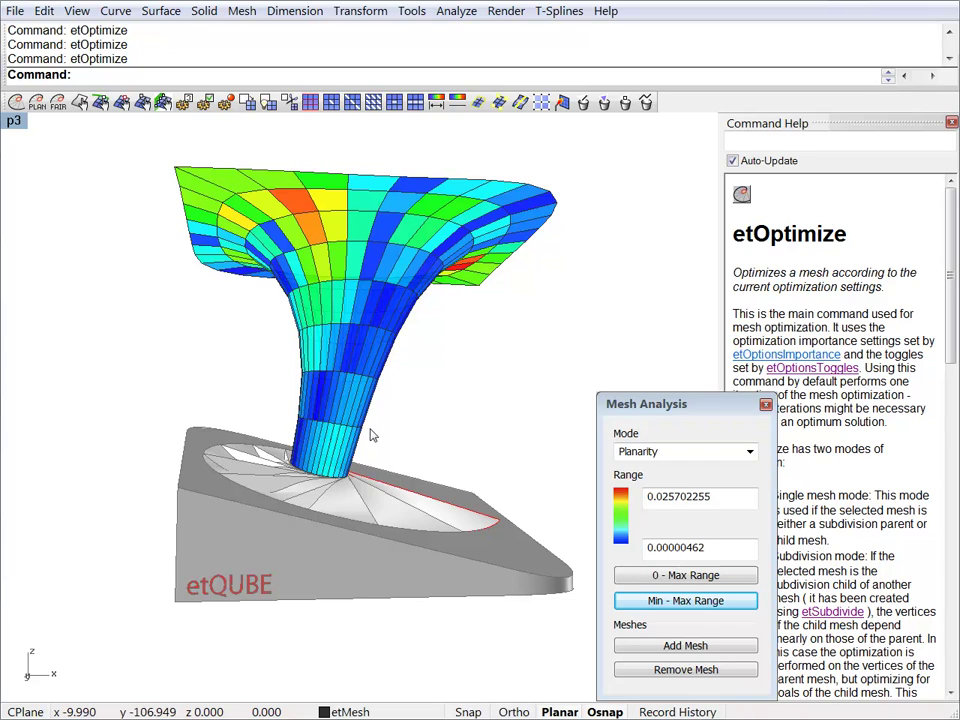
Flag the lower stem's 32-vertex ring as coplanar, parallel to the XY plane
click(341, 413)
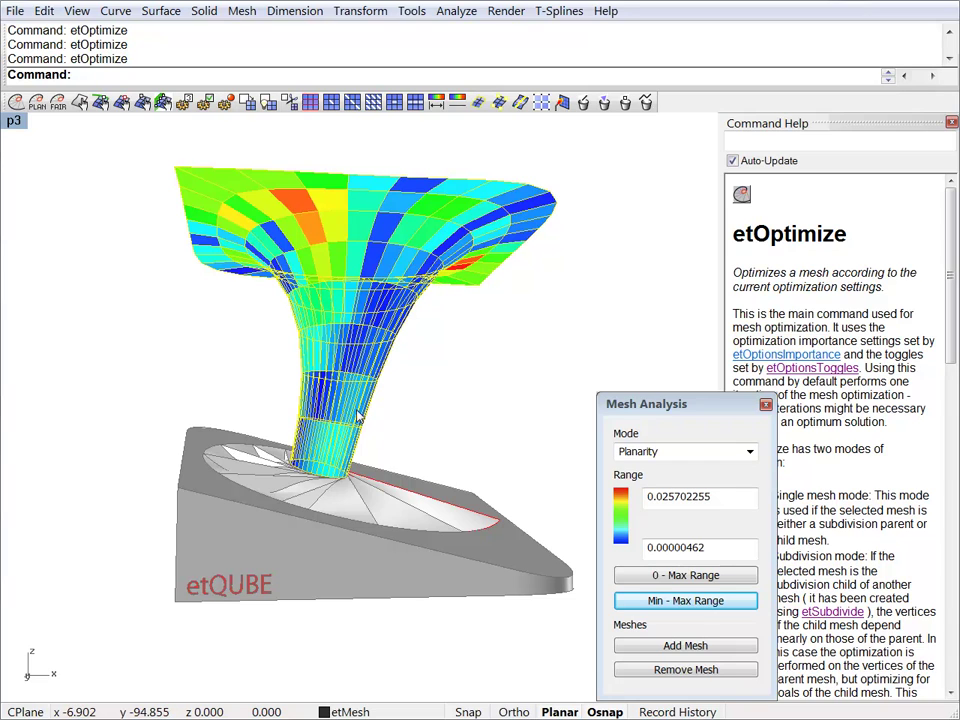
key(F10)
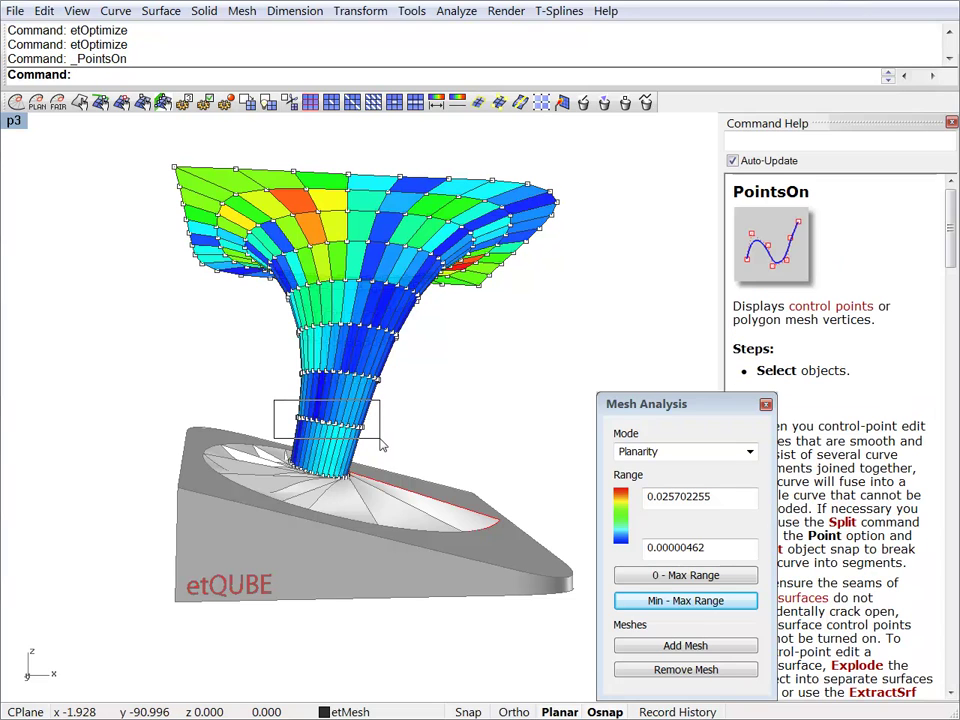
drag(381, 445, 381, 445)
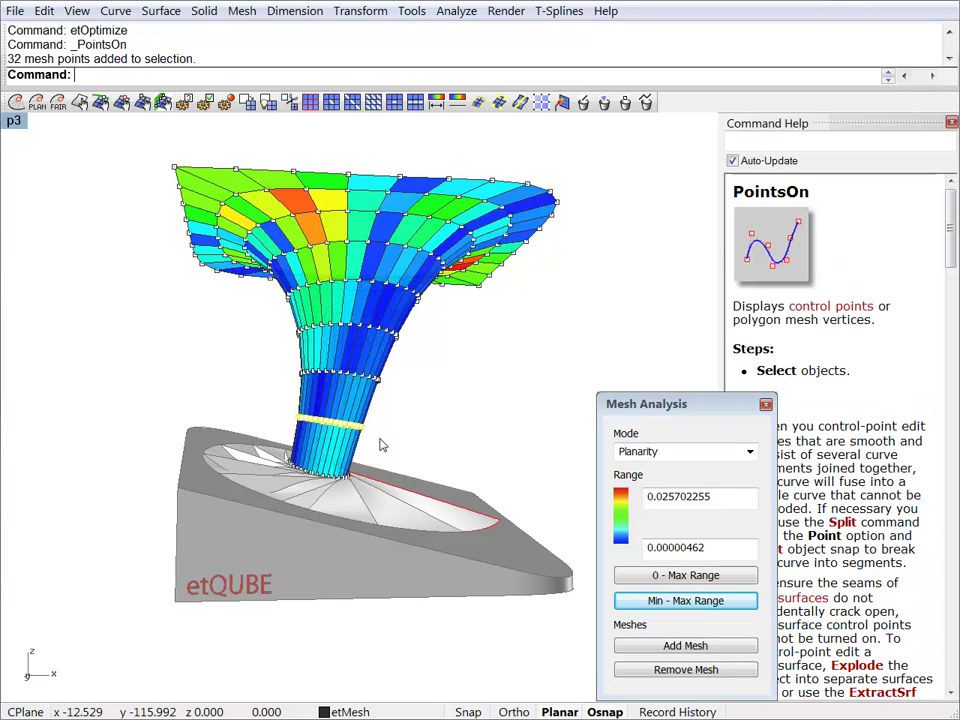
click(163, 103)
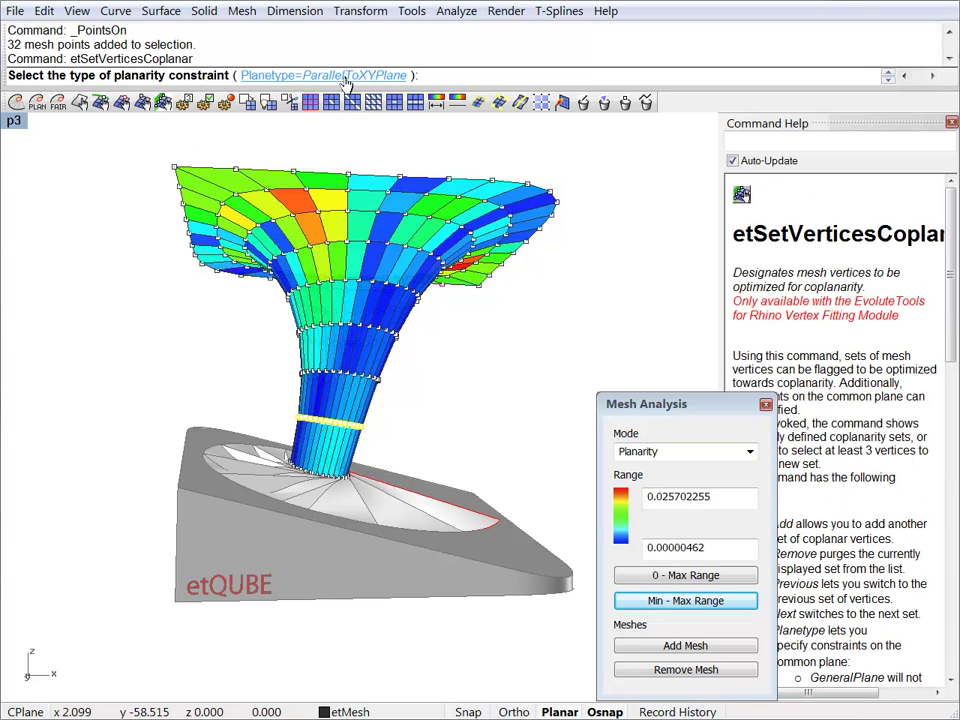
right_click(493, 388)
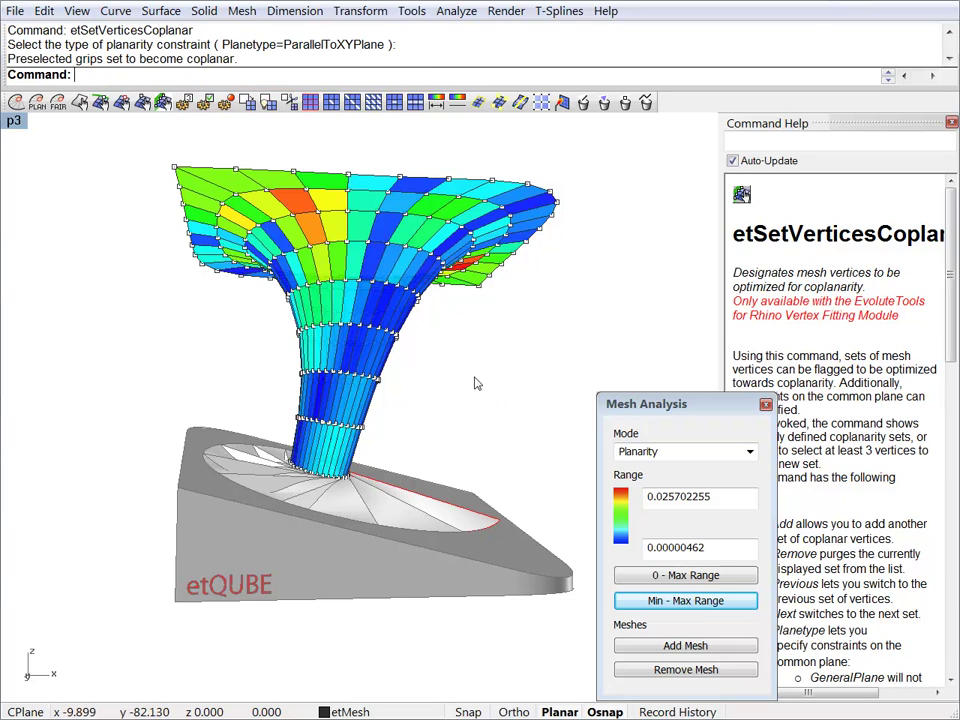
Re-optimize the funnel mesh with three etOptimize passes and inspect the result
right_drag(476, 383, 400, 242)
click(403, 242)
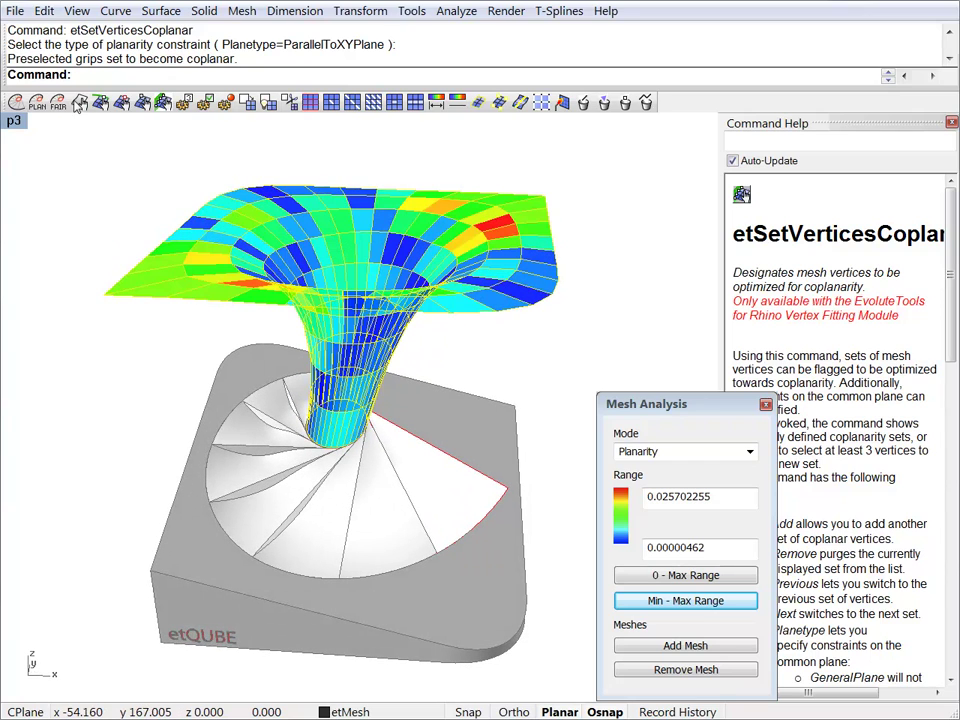
click(15, 103)
click(15, 103)
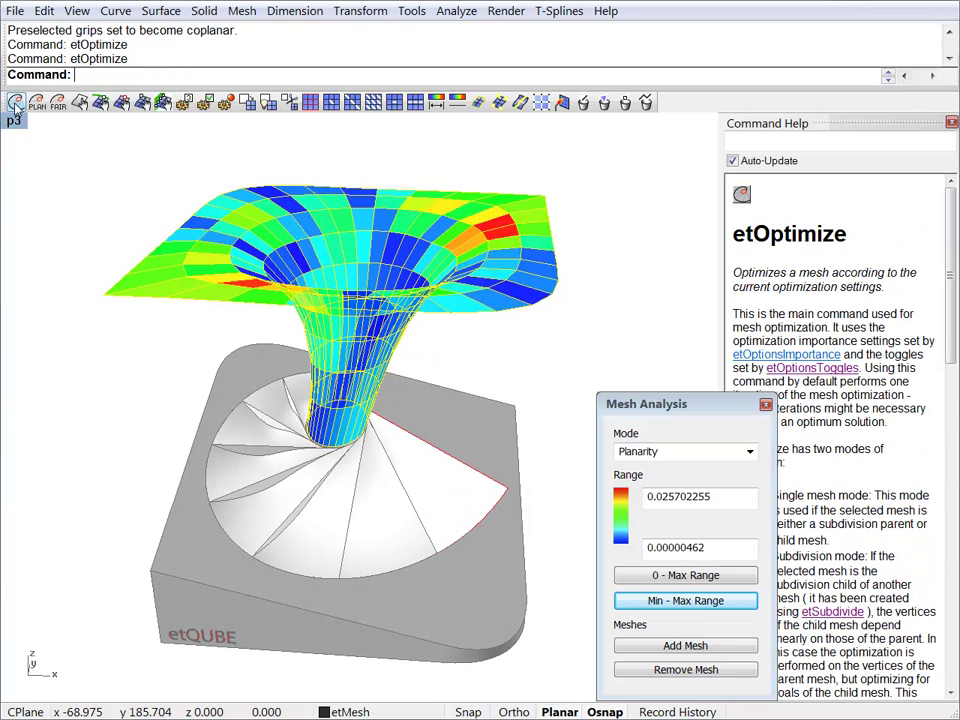
click(15, 104)
click(90, 204)
right_drag(90, 204, 383, 372)
right_drag(369, 208, 322, 268)
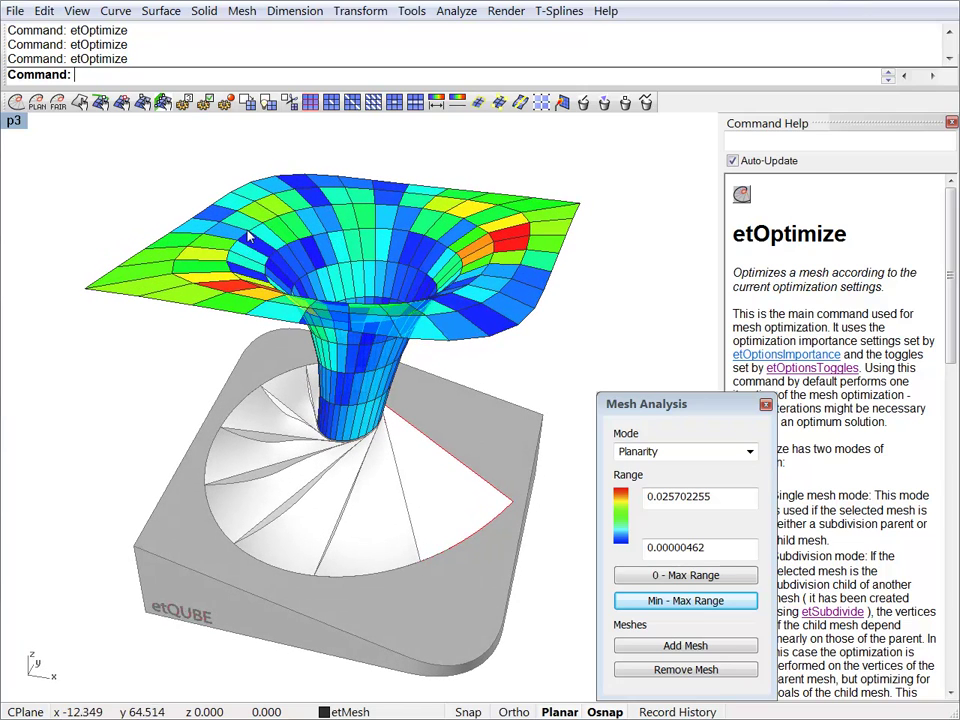
Raise the Planarity importance from 5 to 8
click(184, 104)
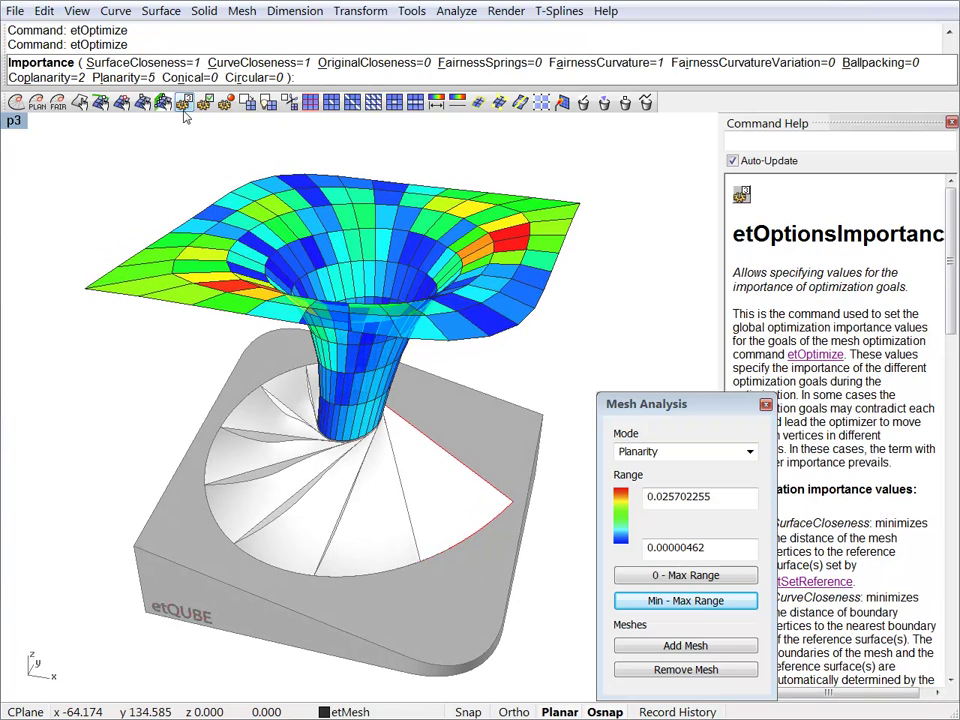
click(110, 77)
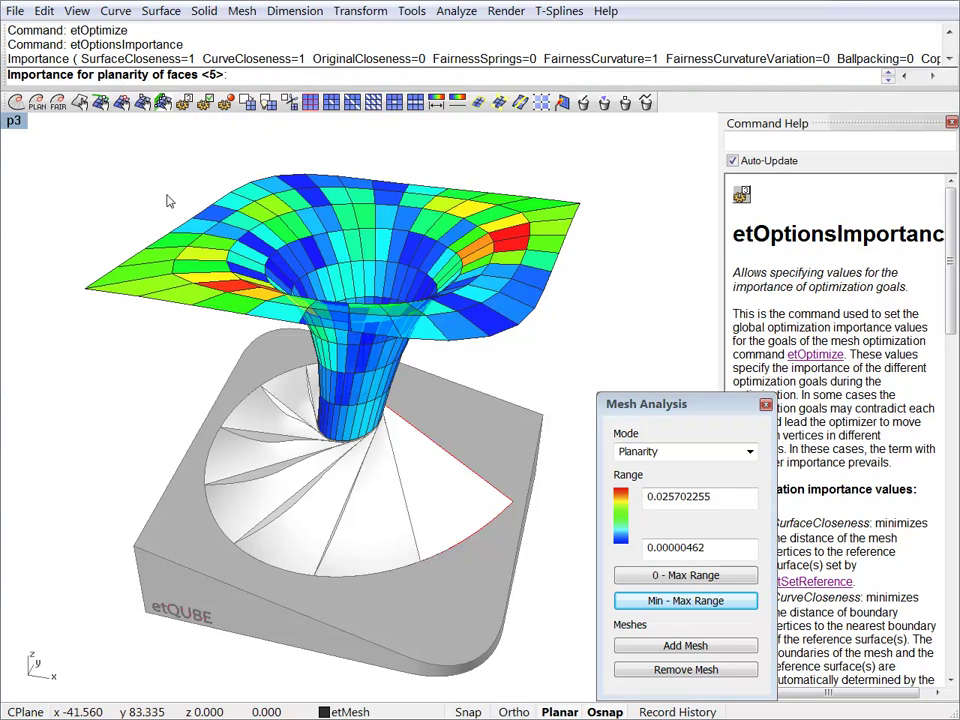
text(8)
key(Return)
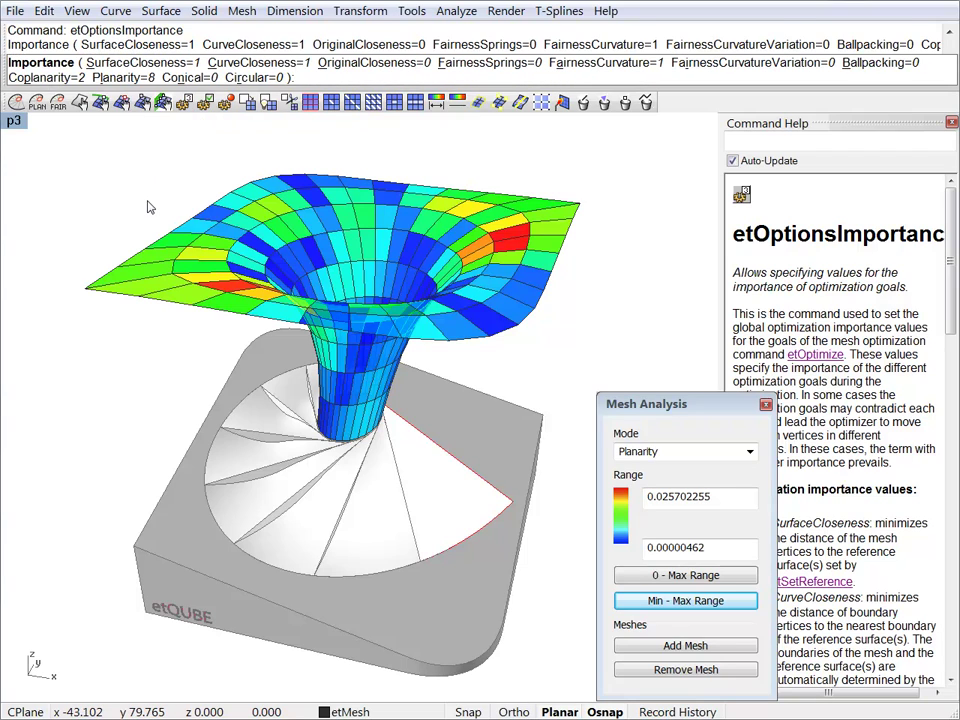
key(Return)
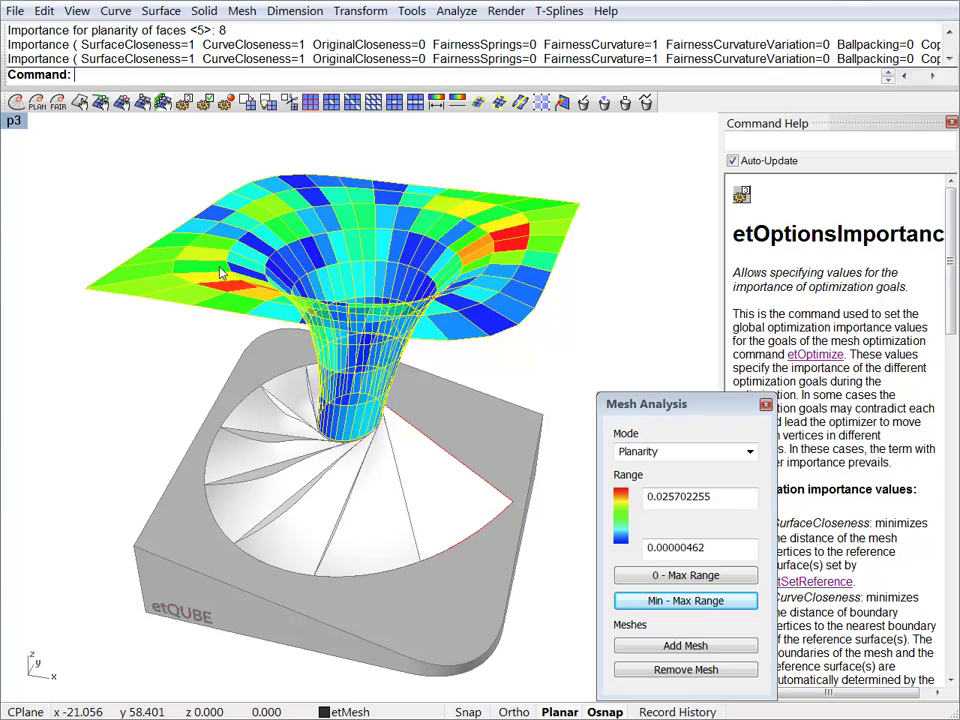
Optimize the mesh three times and refit planarity colours to 0.000015288–0.014467883
click(16, 102)
click(16, 104)
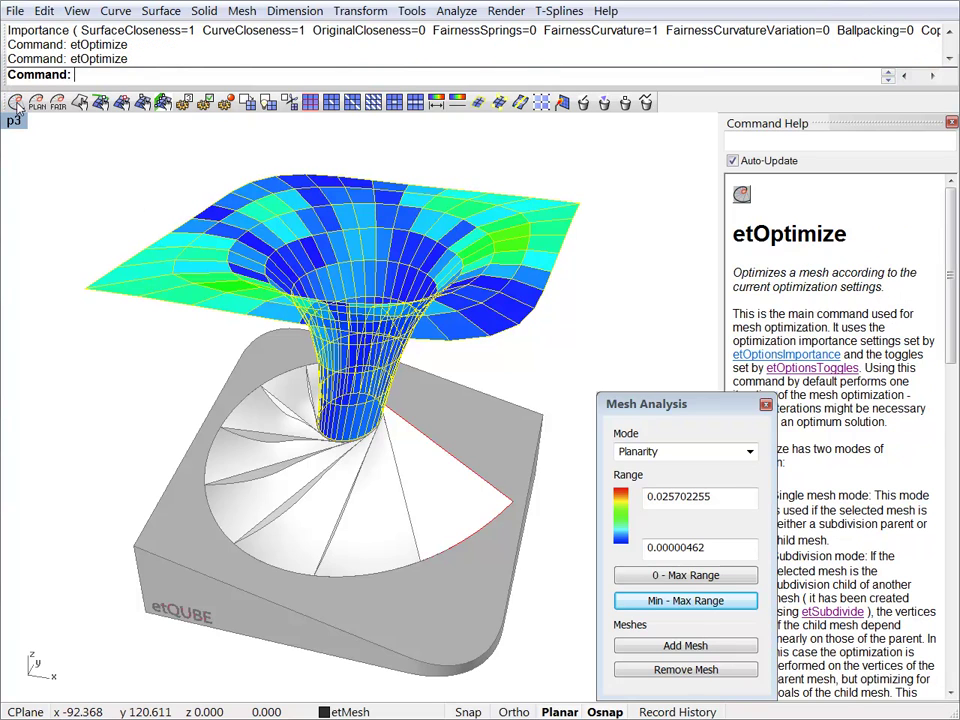
click(16, 104)
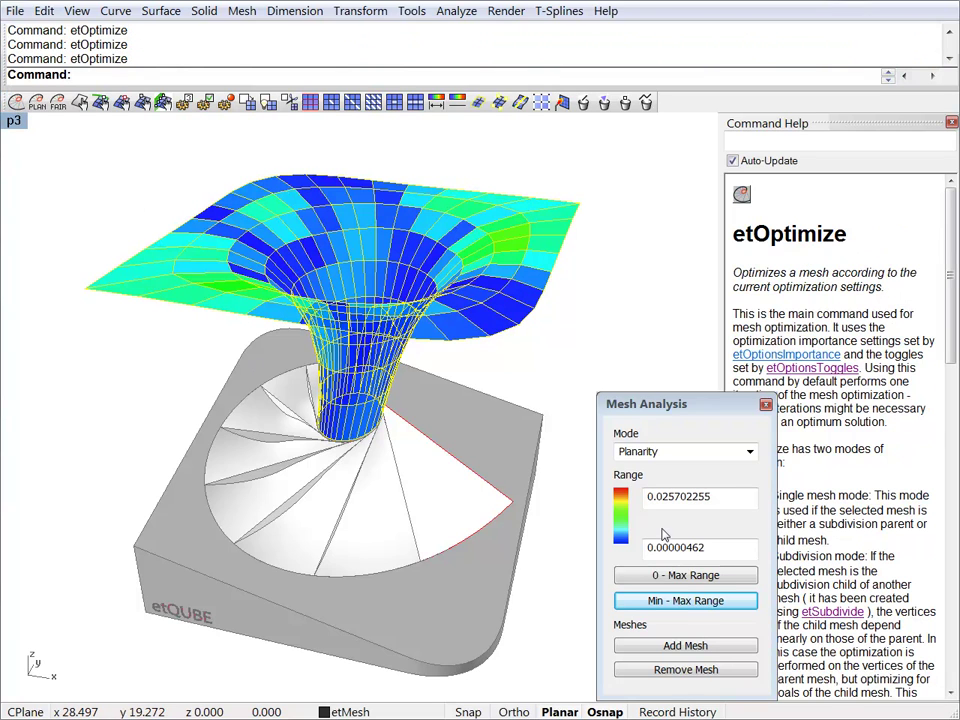
click(688, 602)
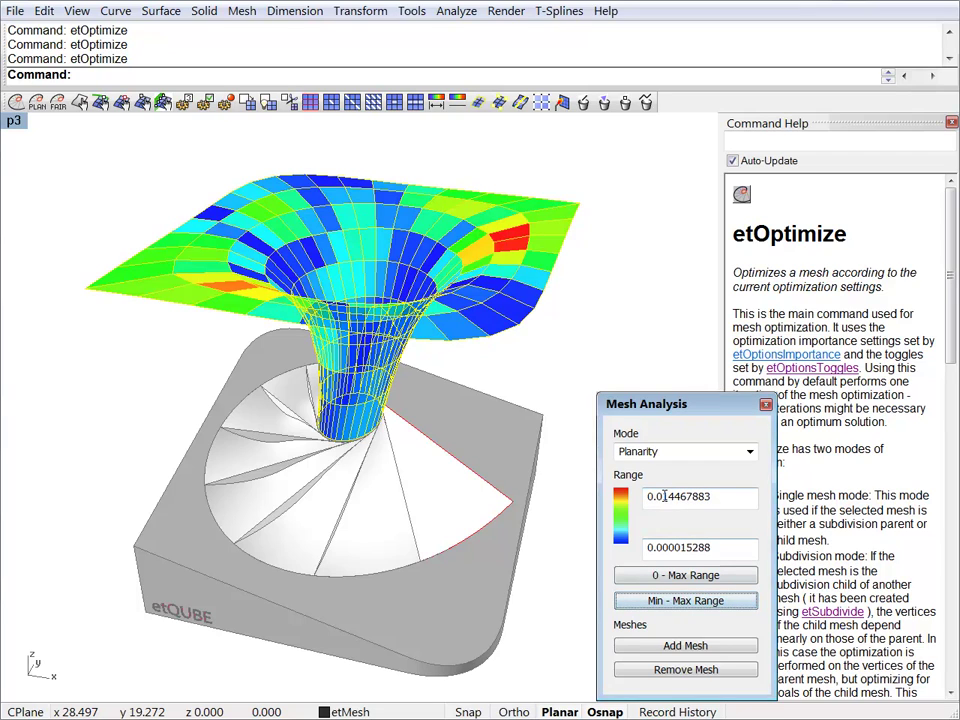
drag(662, 496, 679, 499)
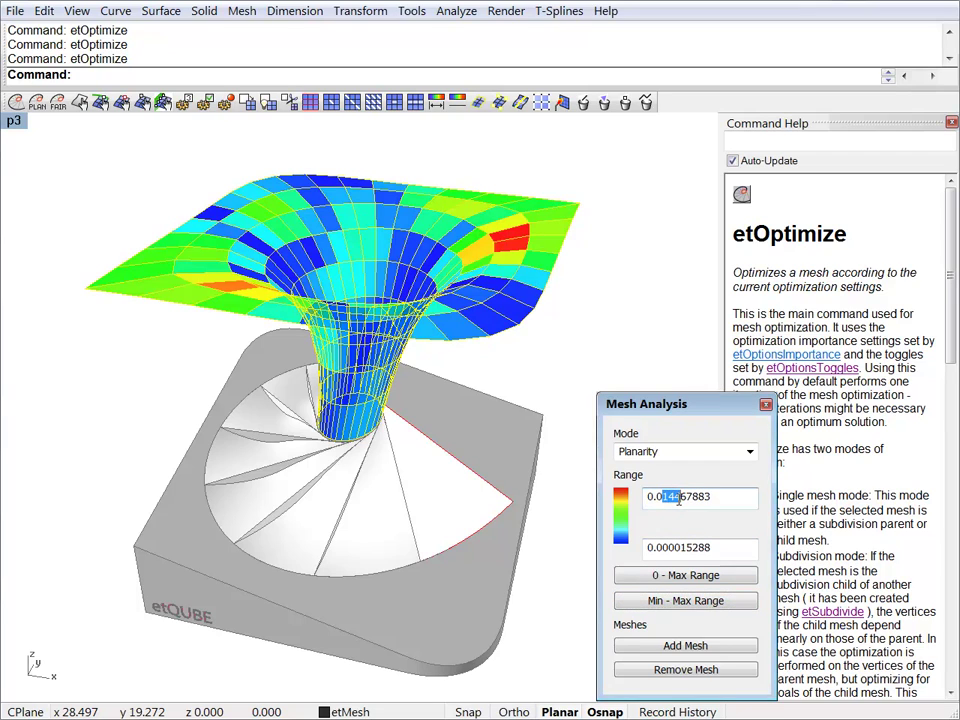
click(605, 365)
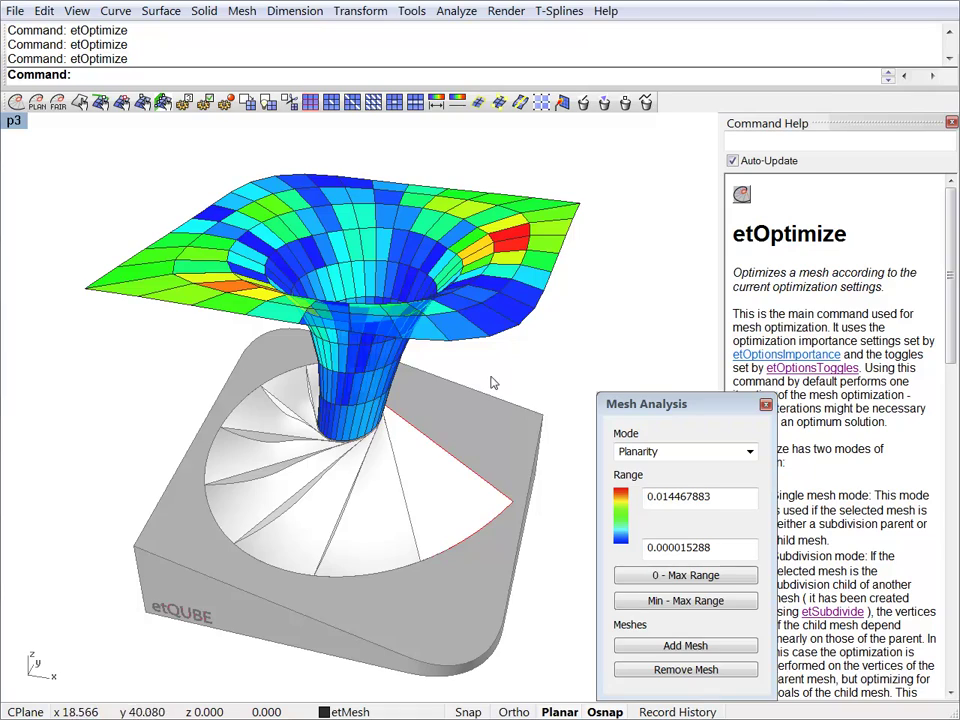
right_drag(390, 420, 330, 268)
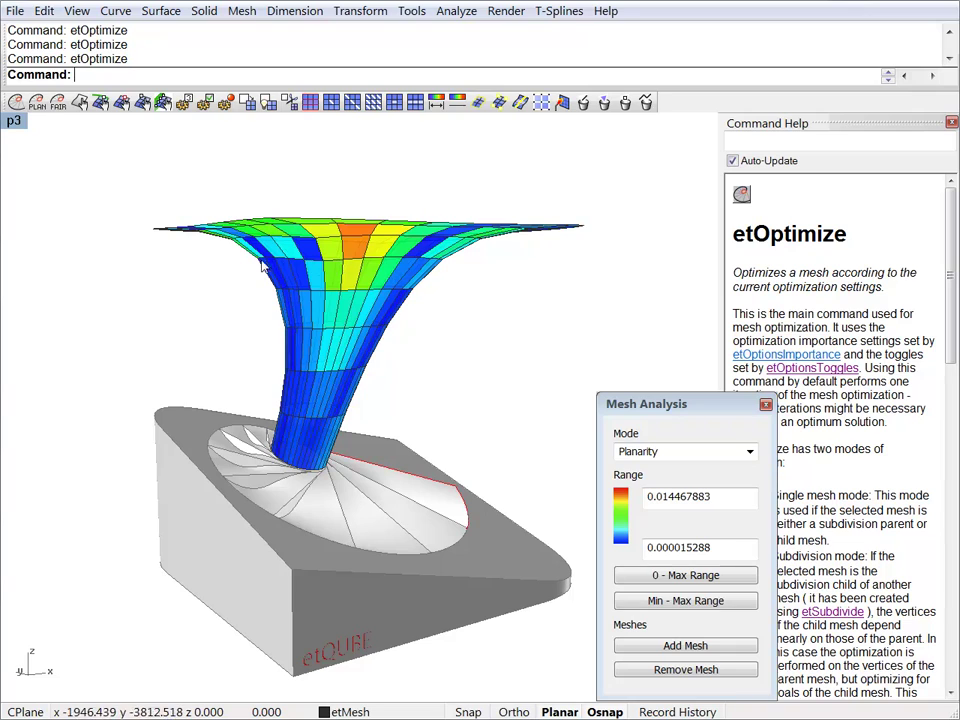
Flag the upper 32-vertex ring as coplanar, parallel to the XY plane
mouse_move(360, 268)
right_down()
mouse_move(332, 268)
mouse_move(358, 268)
mouse_move(362, 258)
right_up()
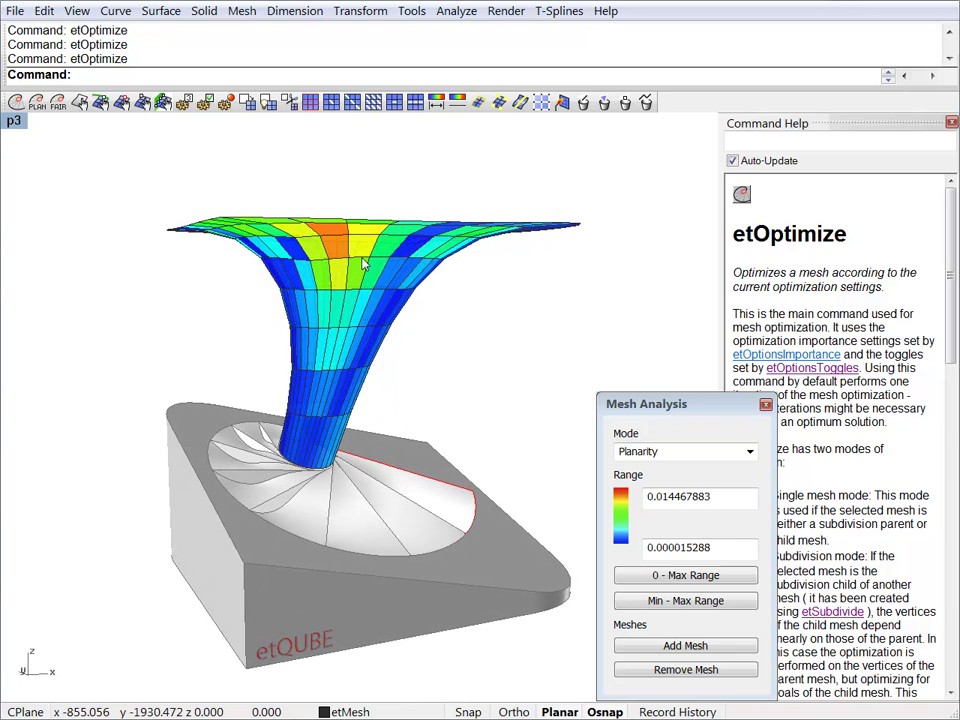
key(F10)
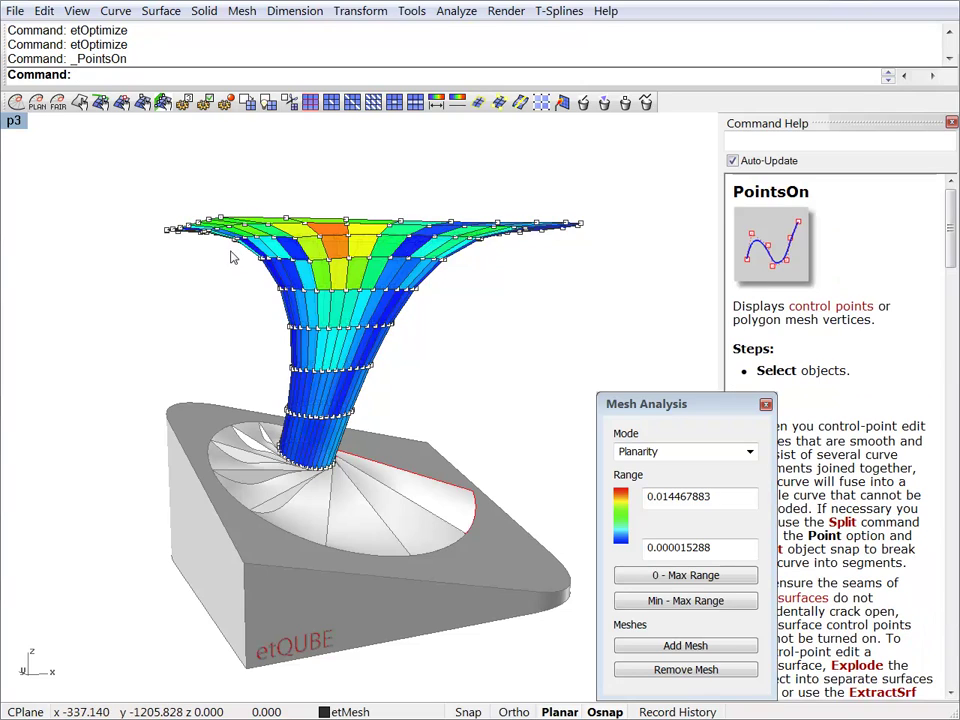
drag(229, 257, 476, 272)
click(163, 103)
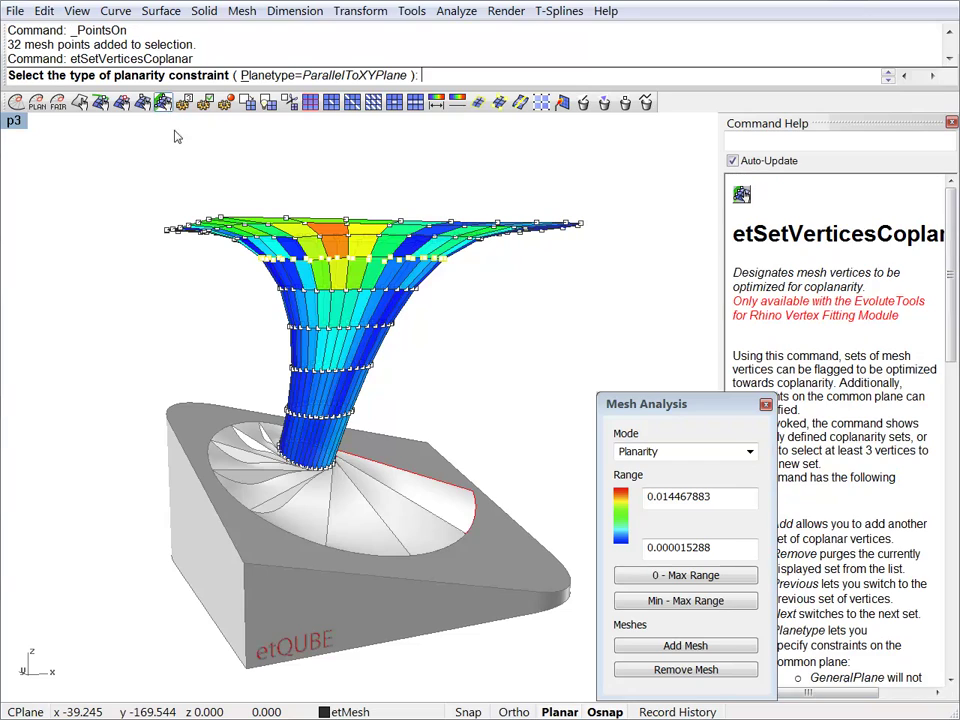
key(Return)
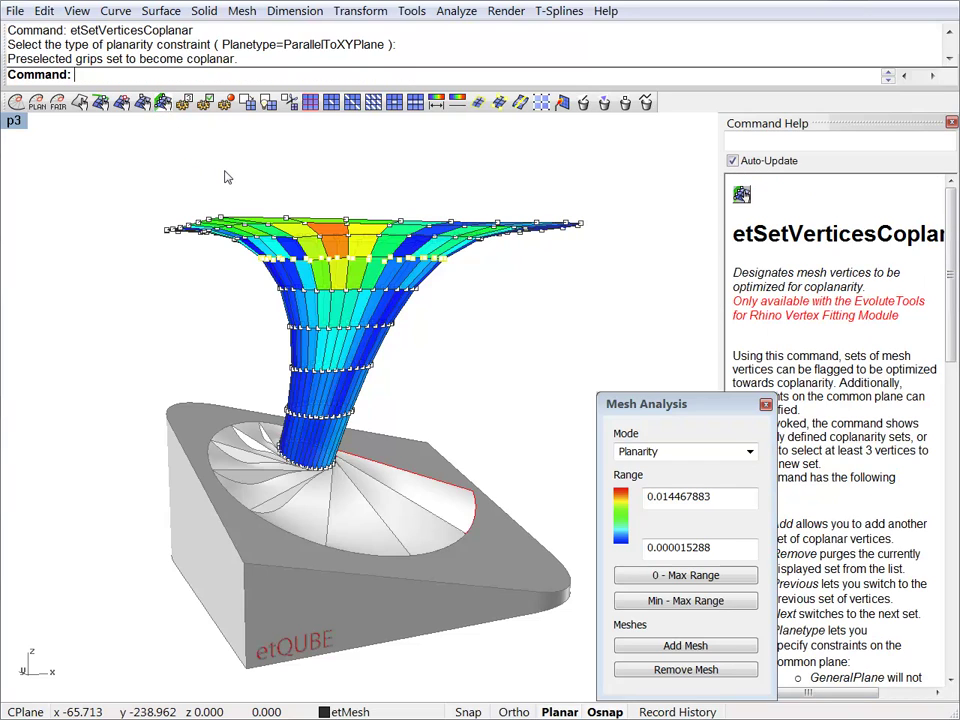
Optimize the funnel mesh twice, then reopen the importance settings showing Planarity 8, Coplanarity 2
right_drag(215, 162, 262, 250)
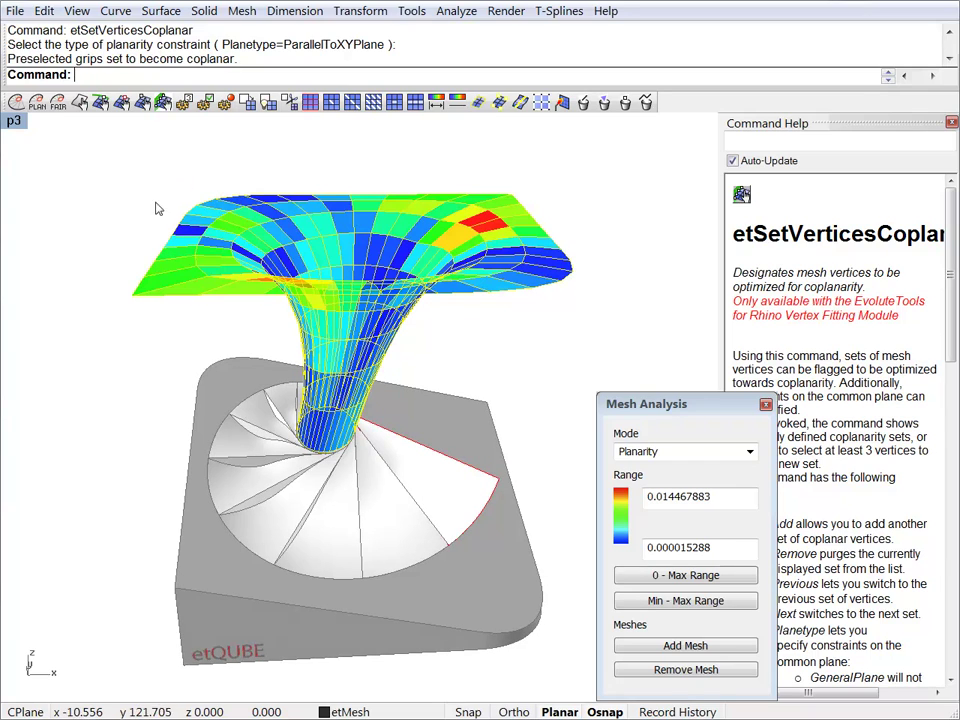
click(16, 104)
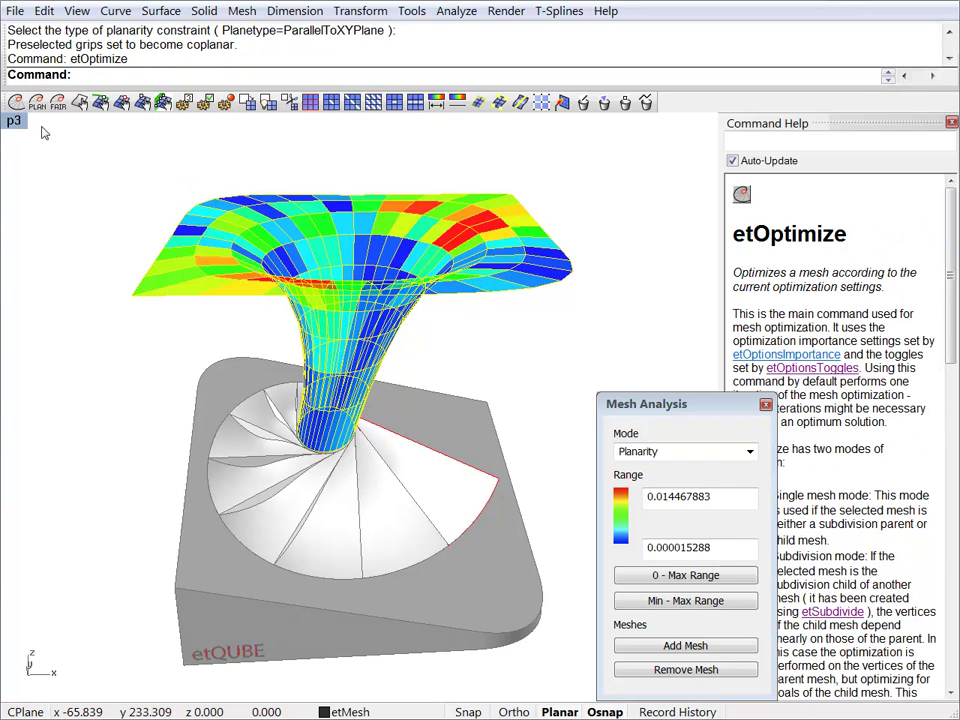
key(Return)
right_drag(107, 212, 404, 317)
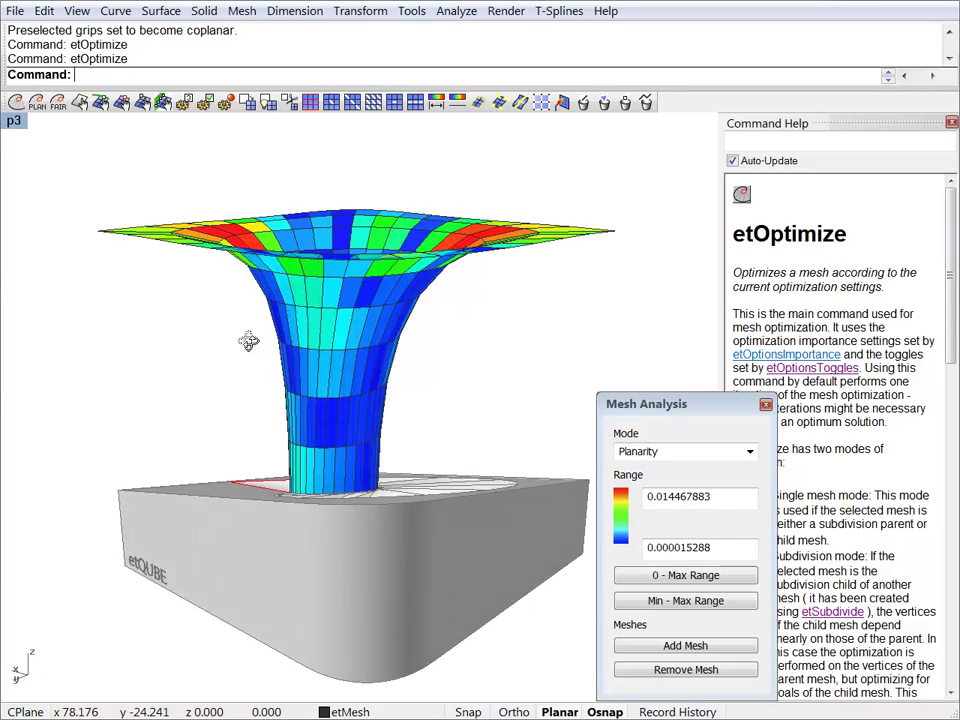
right_drag(285, 338, 383, 250)
click(183, 102)
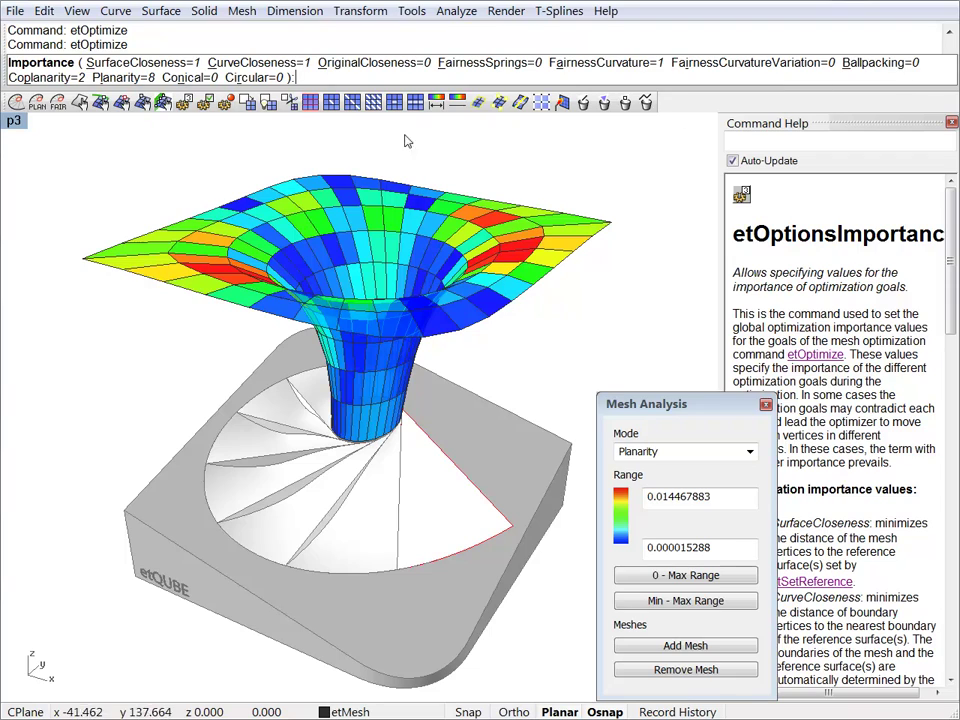
Accept the importance settings unchanged, keeping Planarity 8 and Coplanarity 2
key(Return)
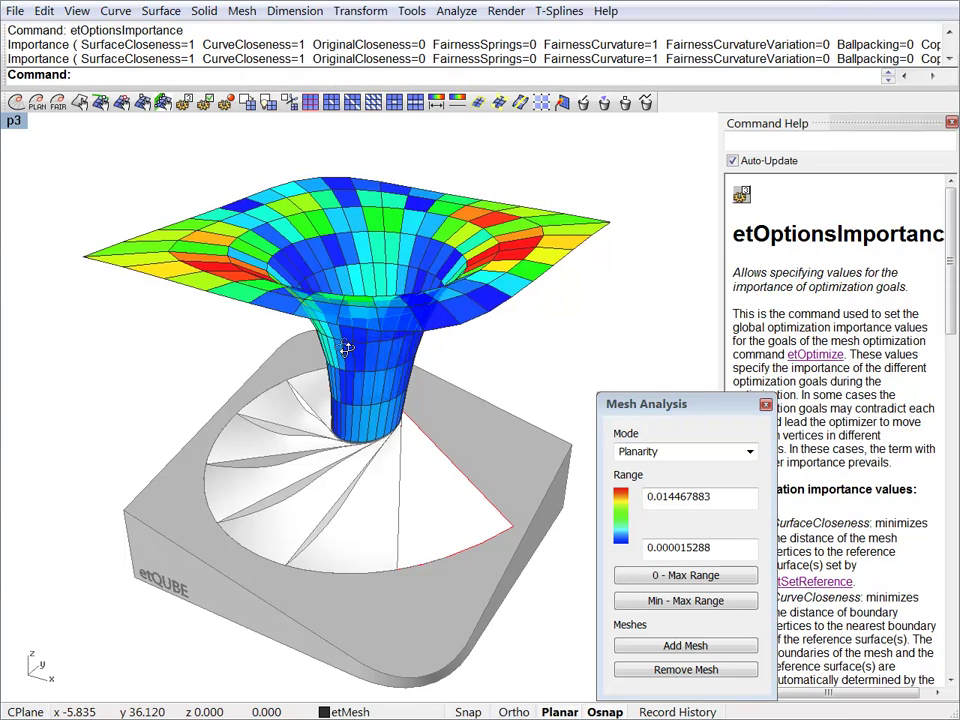